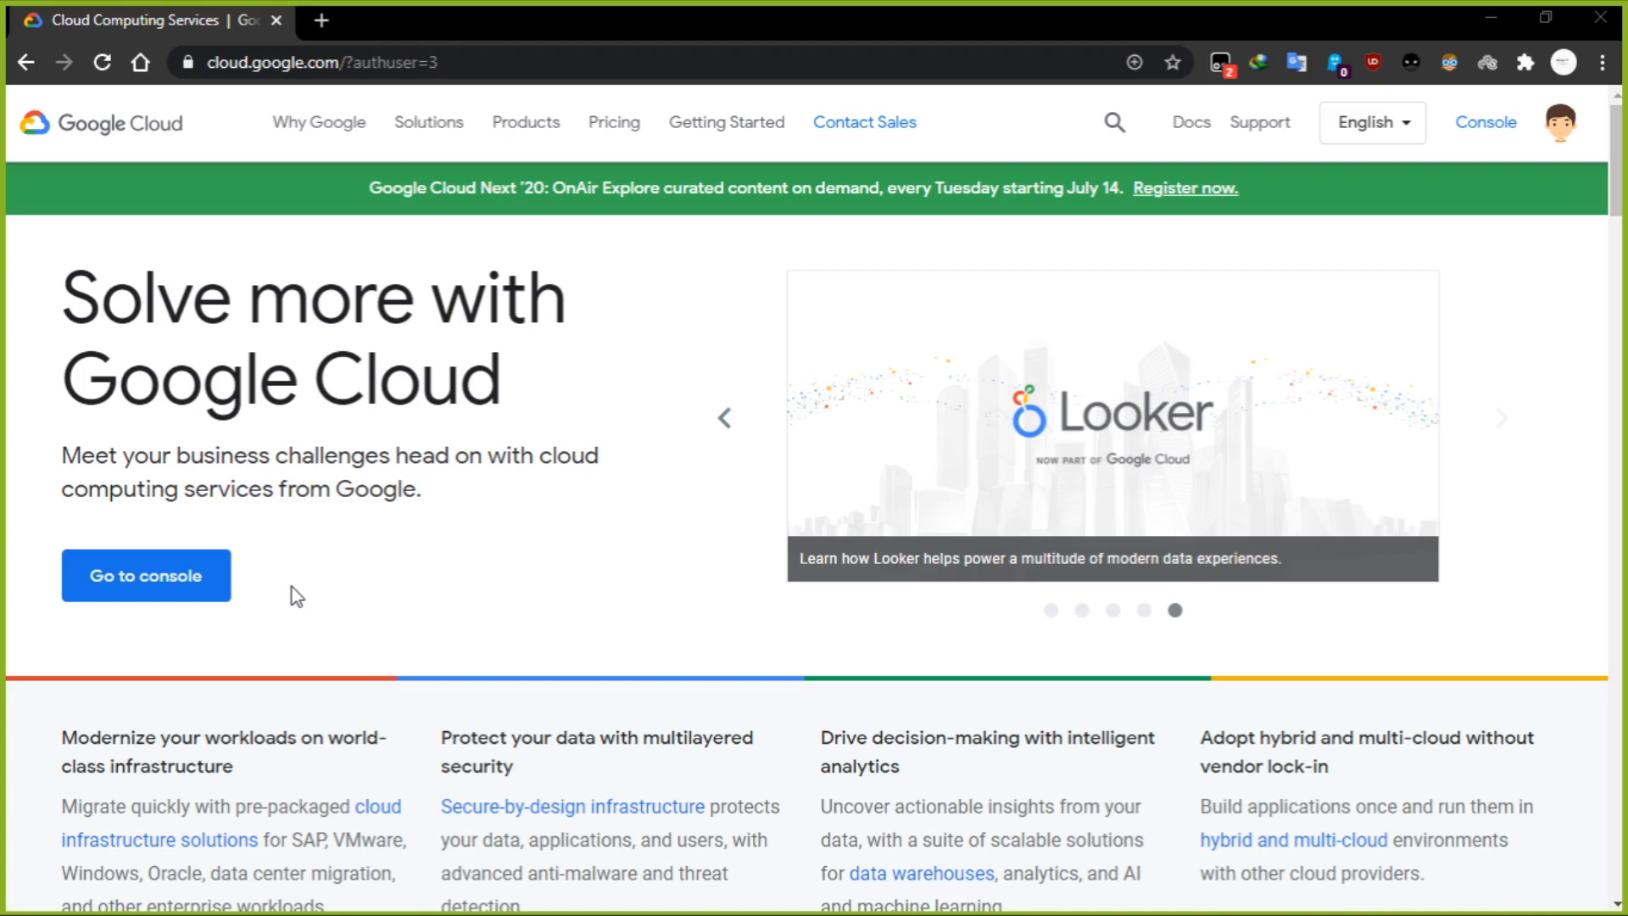
Go to Compute Engine in the Google Cloud console and start creating a new VM instance.
{"action": "left_click", "coordinate": [214, 590]}
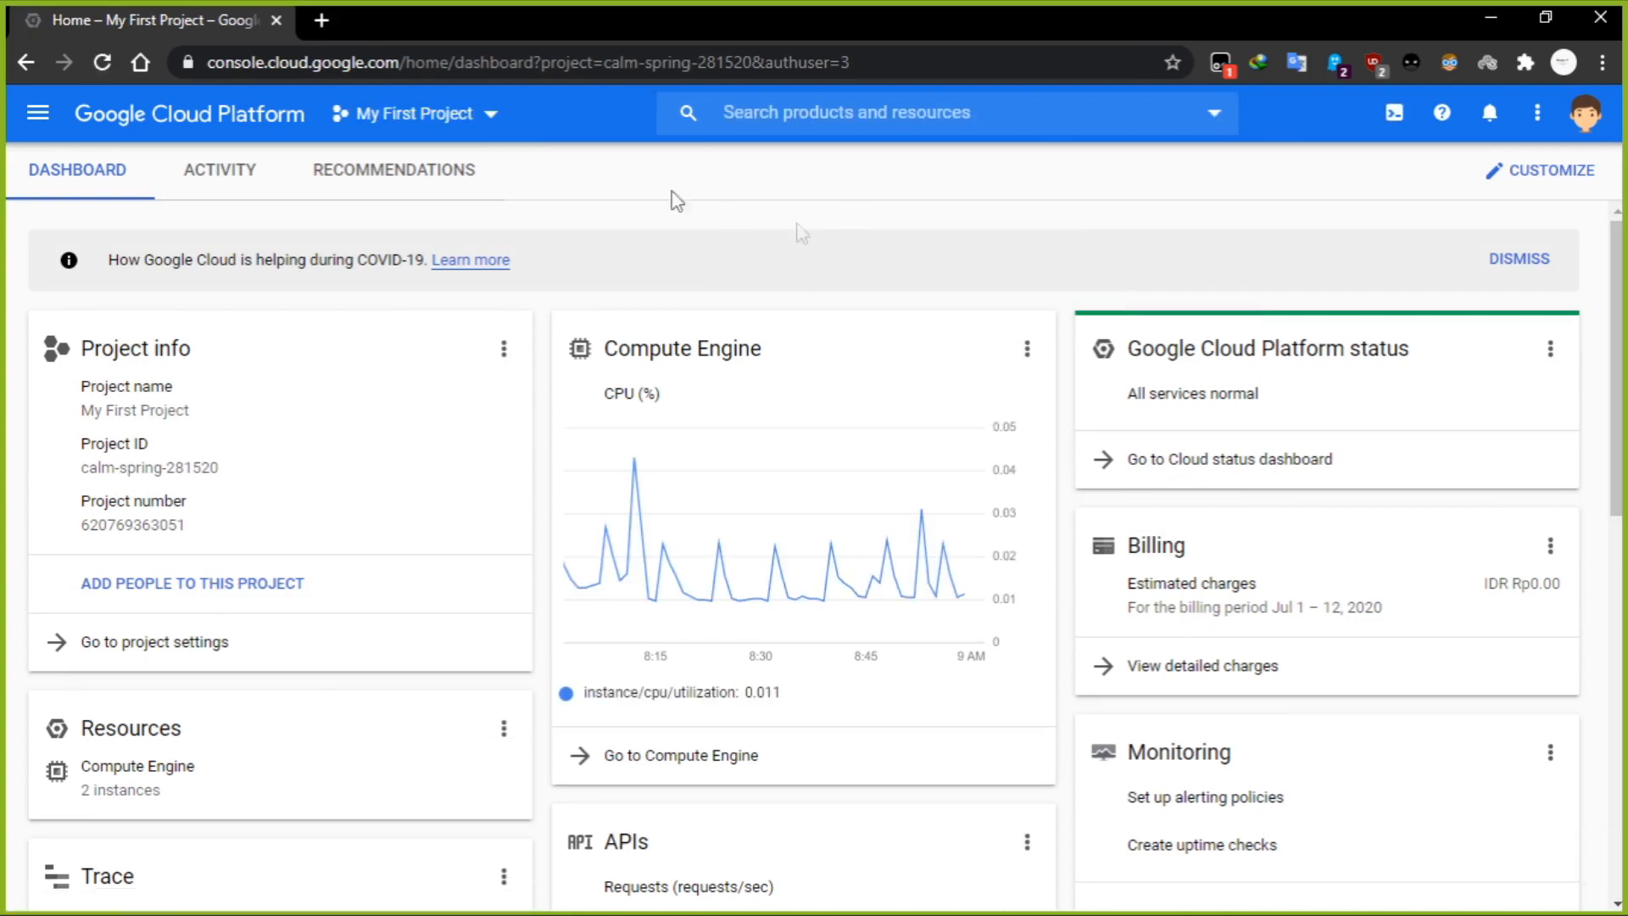
{"action": "left_click", "coordinate": [46, 125]}
{"action": "mouse_move", "coordinate": [89, 509]}
{"action": "mouse_move", "coordinate": [219, 852]}
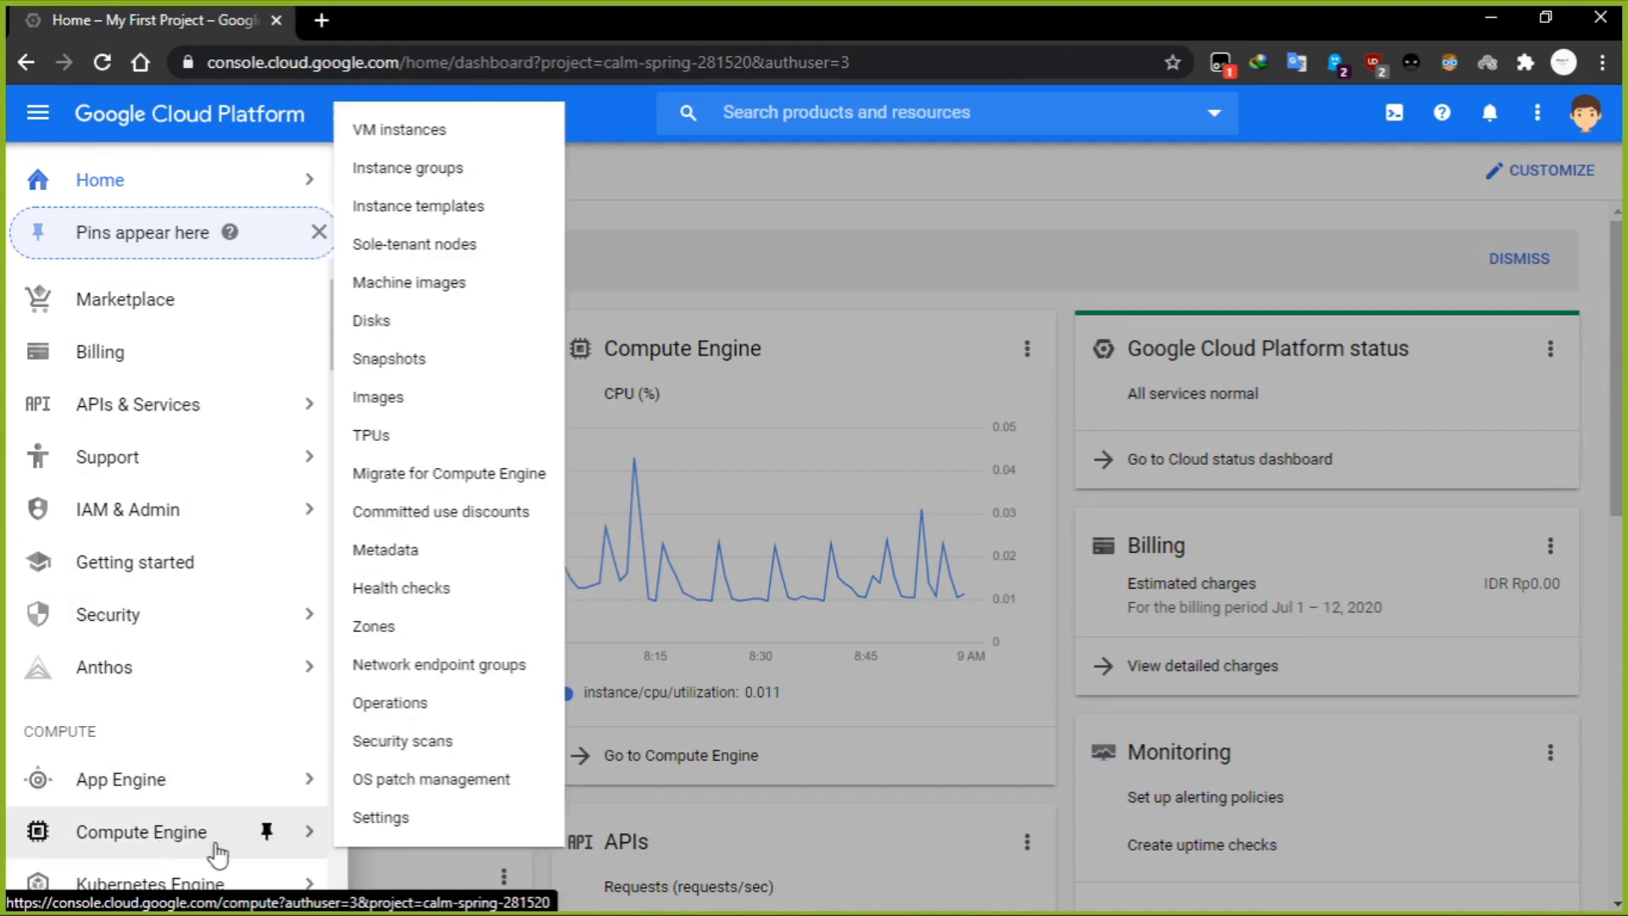
{"action": "left_click", "coordinate": [216, 848]}
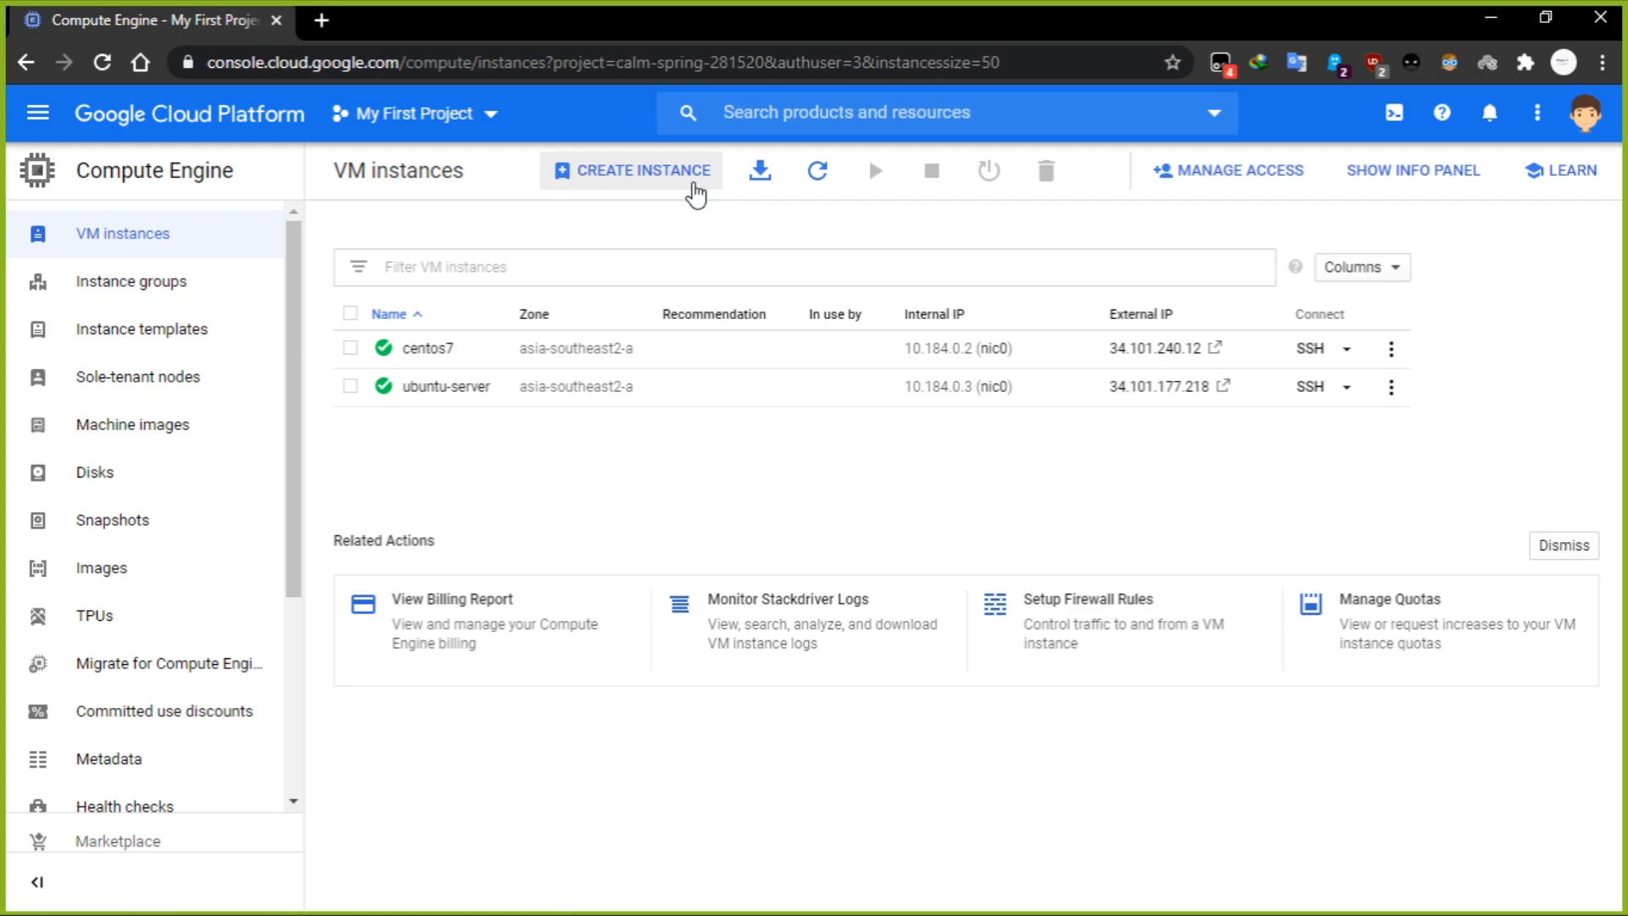
{"action": "left_click", "coordinate": [696, 193]}
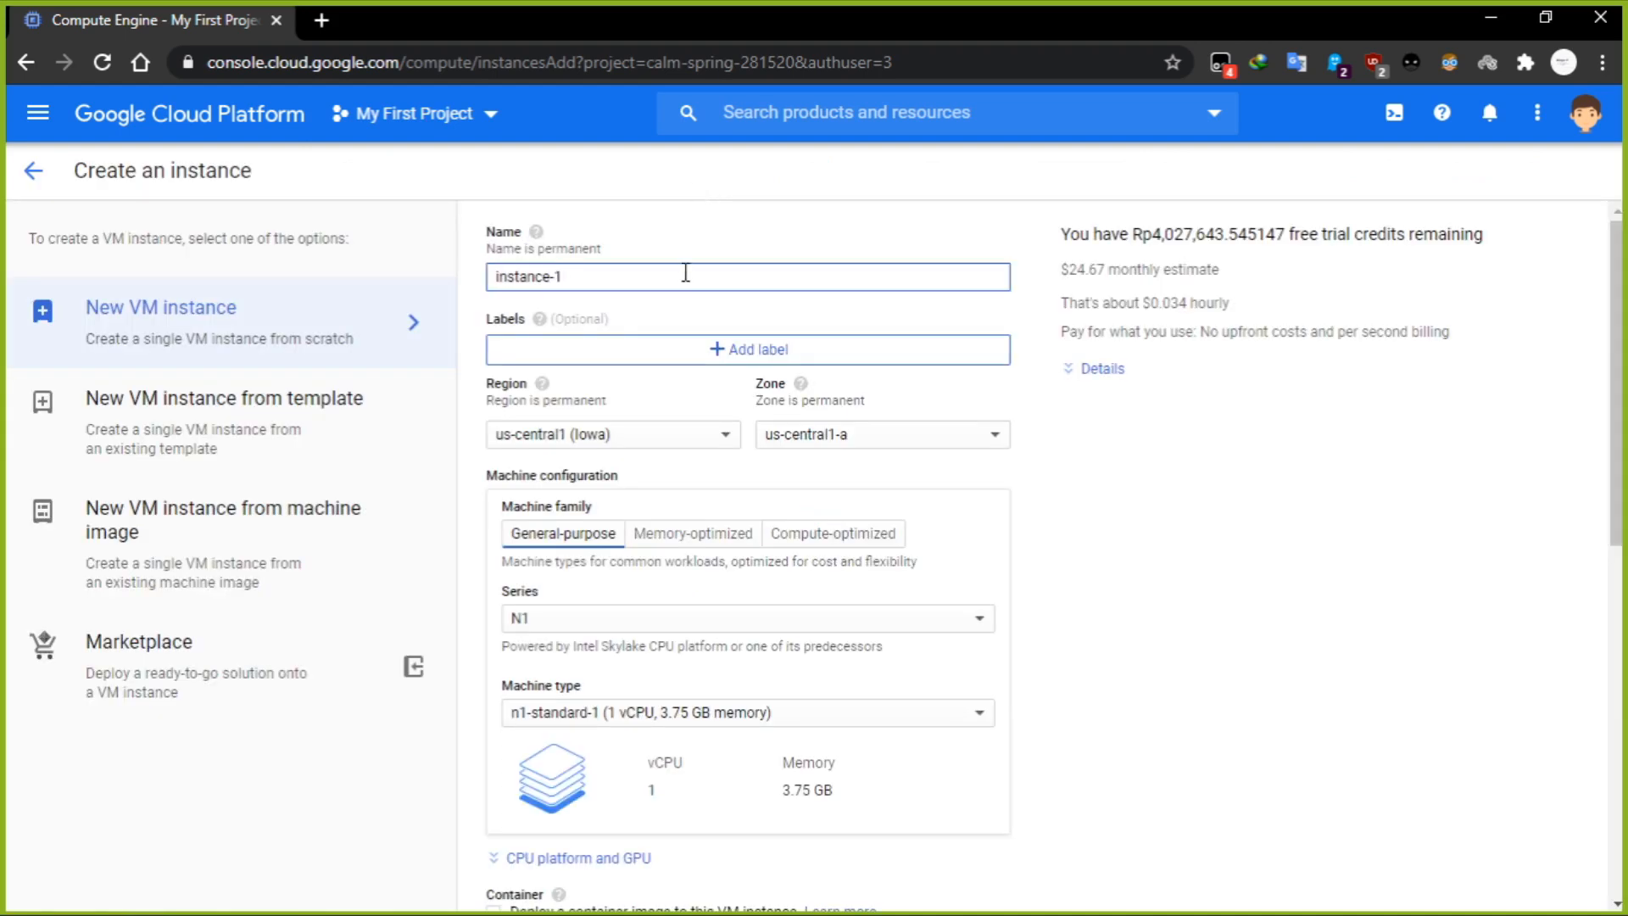
Replace the default name of the new VM instance with vps-server.
{"action": "left_click_drag", "start_coordinate": [659, 273], "coordinate": [502, 285]}
{"action": "left_click", "coordinate": [581, 282]}
{"action": "key", "text": "BackSpace"}
{"action": "key", "text": "BackSpace"}
{"action": "key", "text": "BackSpace"}
{"action": "key", "text": "BackSpace"}
{"action": "key", "text": "BackSpace"}
{"action": "key", "text": "BackSpace"}
{"action": "key", "text": "BackSpace"}
{"action": "key", "text": "BackSpace"}
{"action": "key", "text": "BackSpace"}
{"action": "key", "text": "BackSpace"}
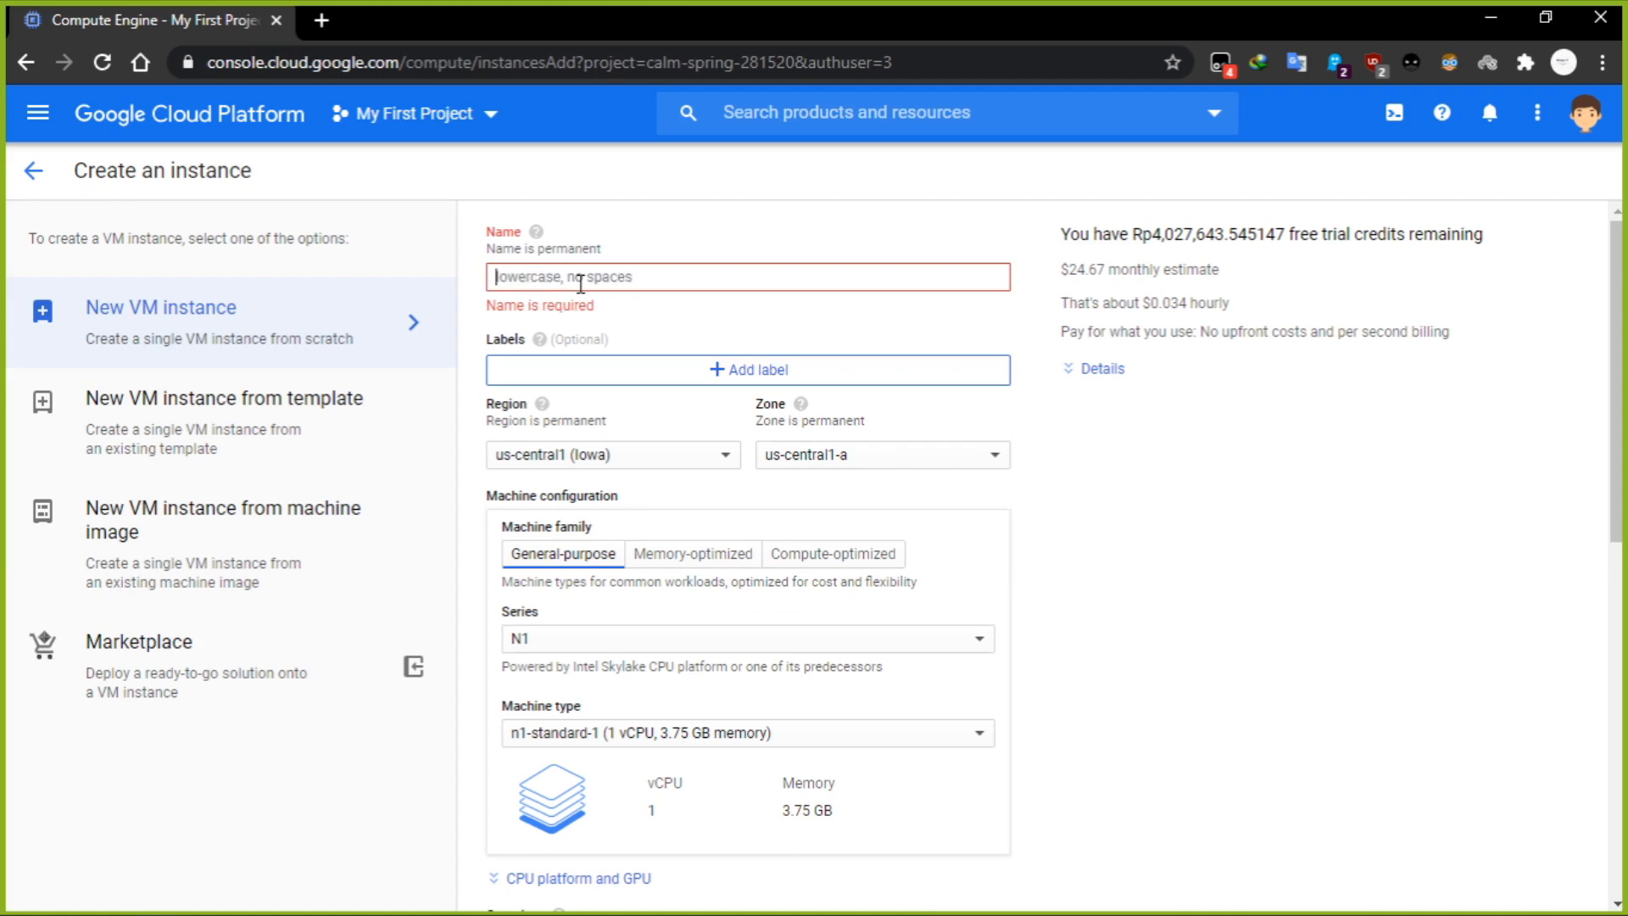
{"action": "type", "text": "vps"}
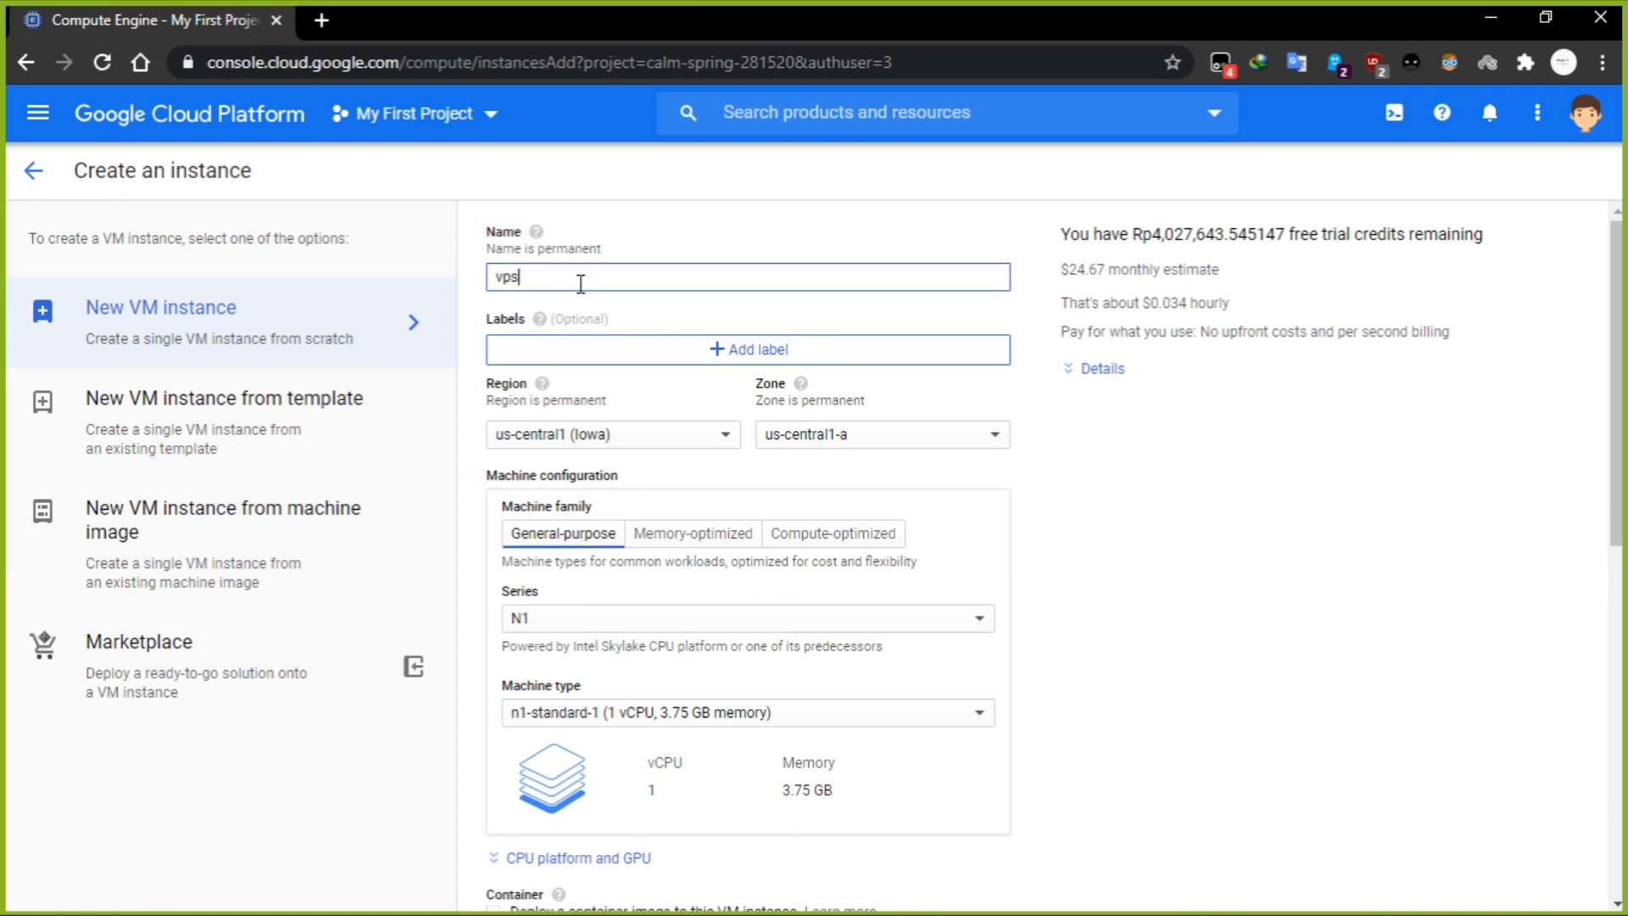
{"action": "type", "text": "-server"}
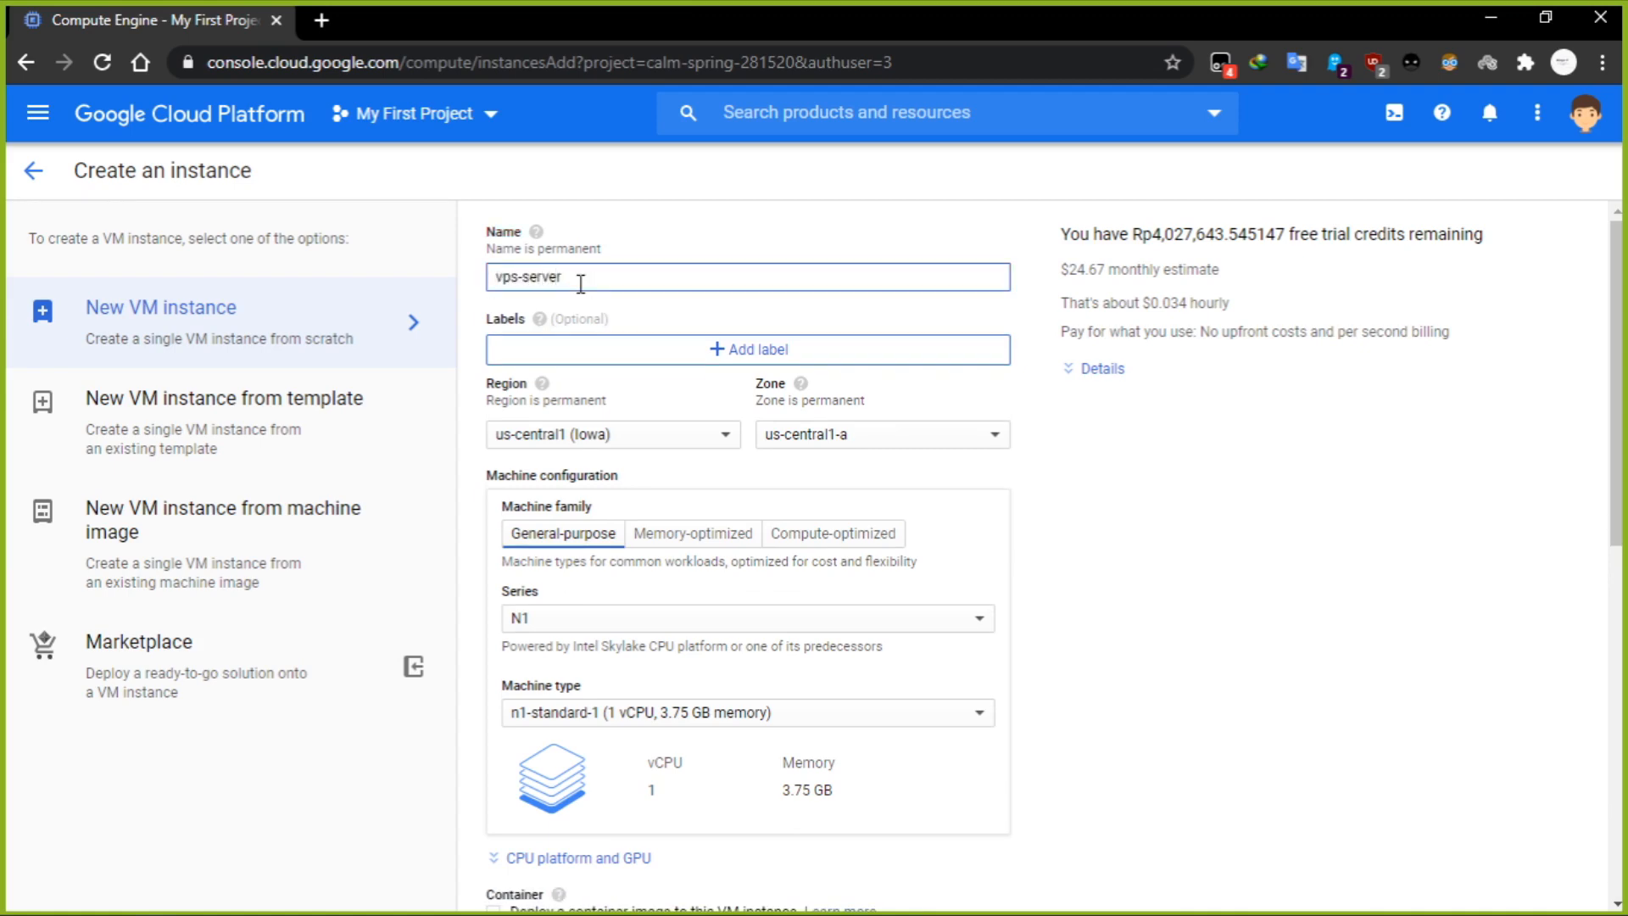
Set the instance's region to asia-southeast2 (Jakarta).
{"action": "left_click", "coordinate": [657, 441]}
{"action": "left_click_drag", "start_coordinate": [751, 469], "coordinate": [746, 685]}
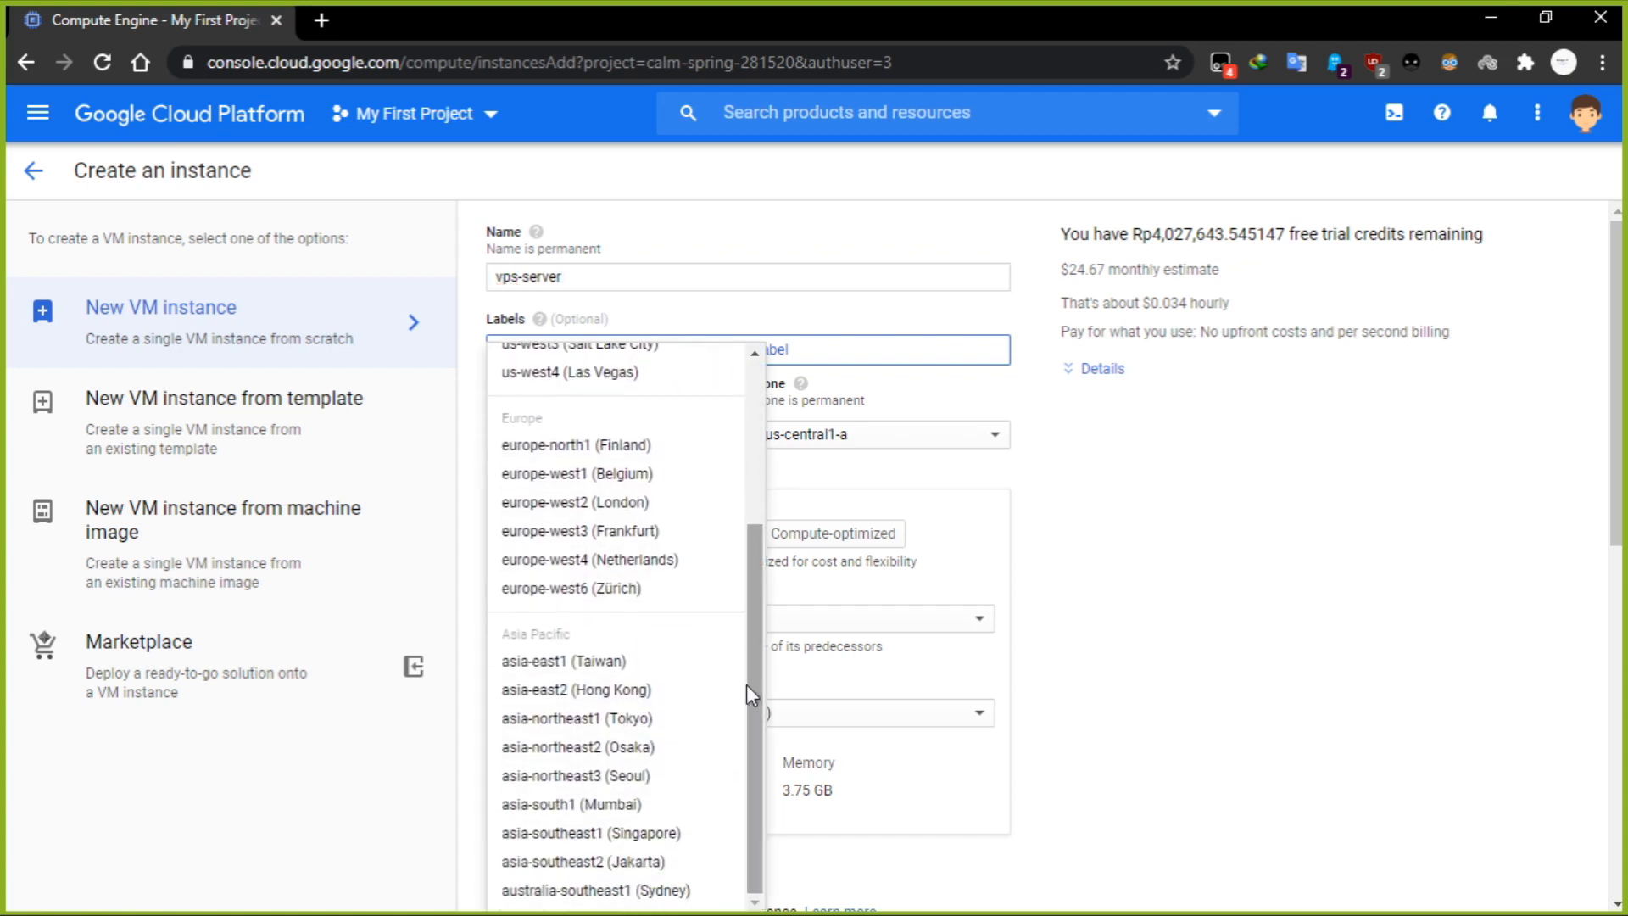
{"action": "left_click", "coordinate": [703, 864]}
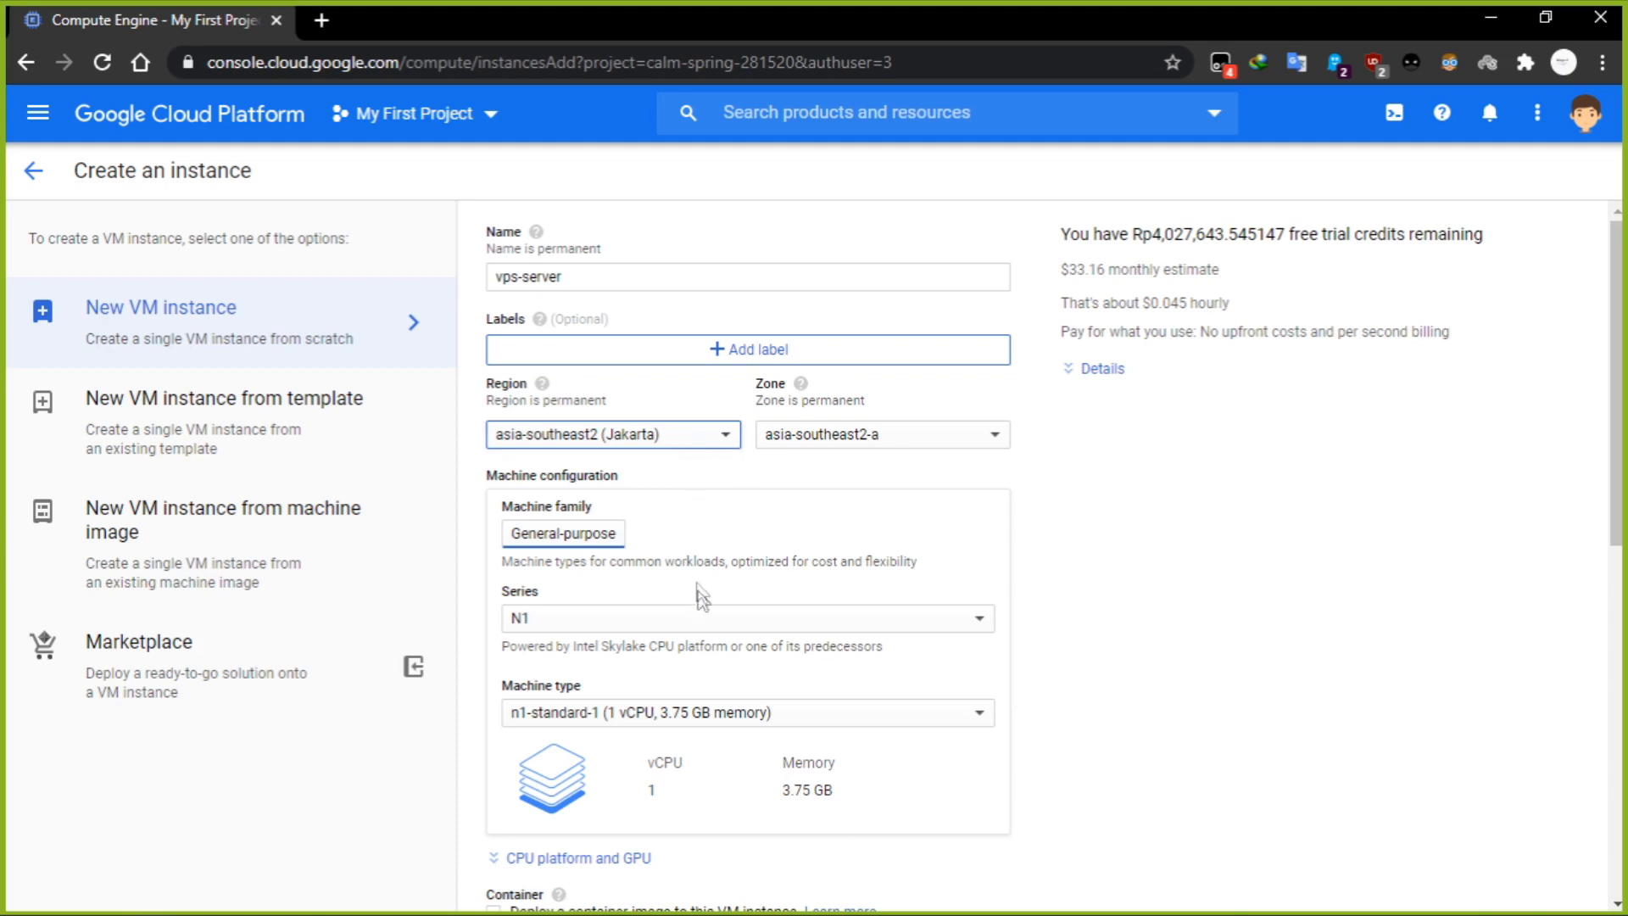
Set the machine type to the shared-core f1-micro with 1 vCPU and 614 MB memory.
{"action": "scroll", "coordinate": [1284, 613], "scroll_direction": "down", "scroll_amount": 2}
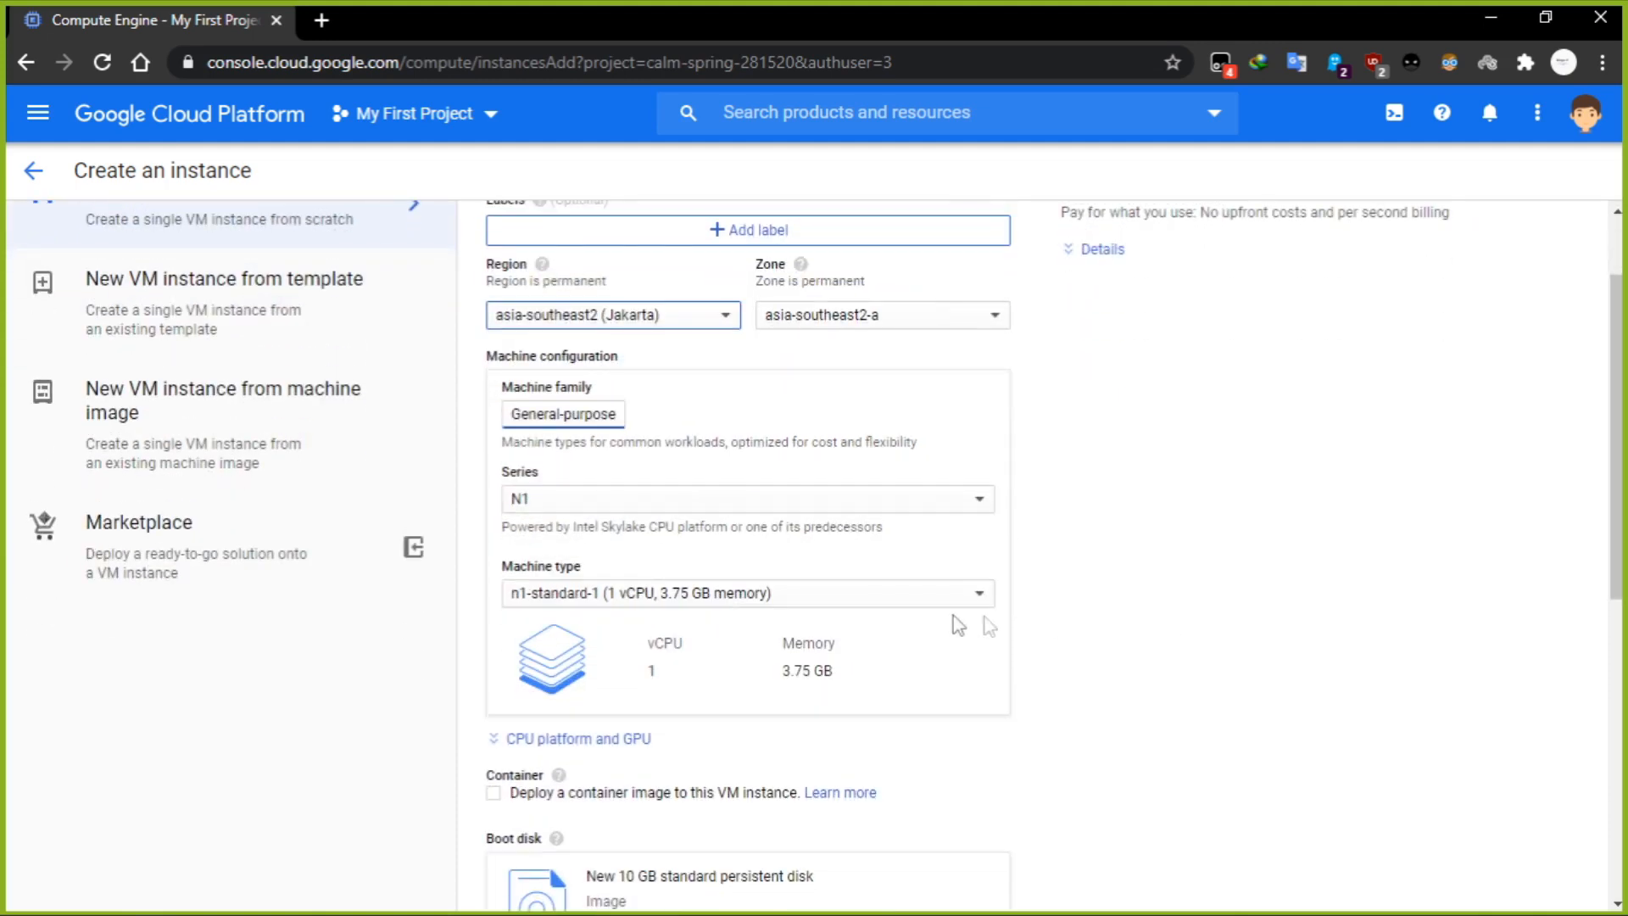
{"action": "left_click", "coordinate": [796, 602]}
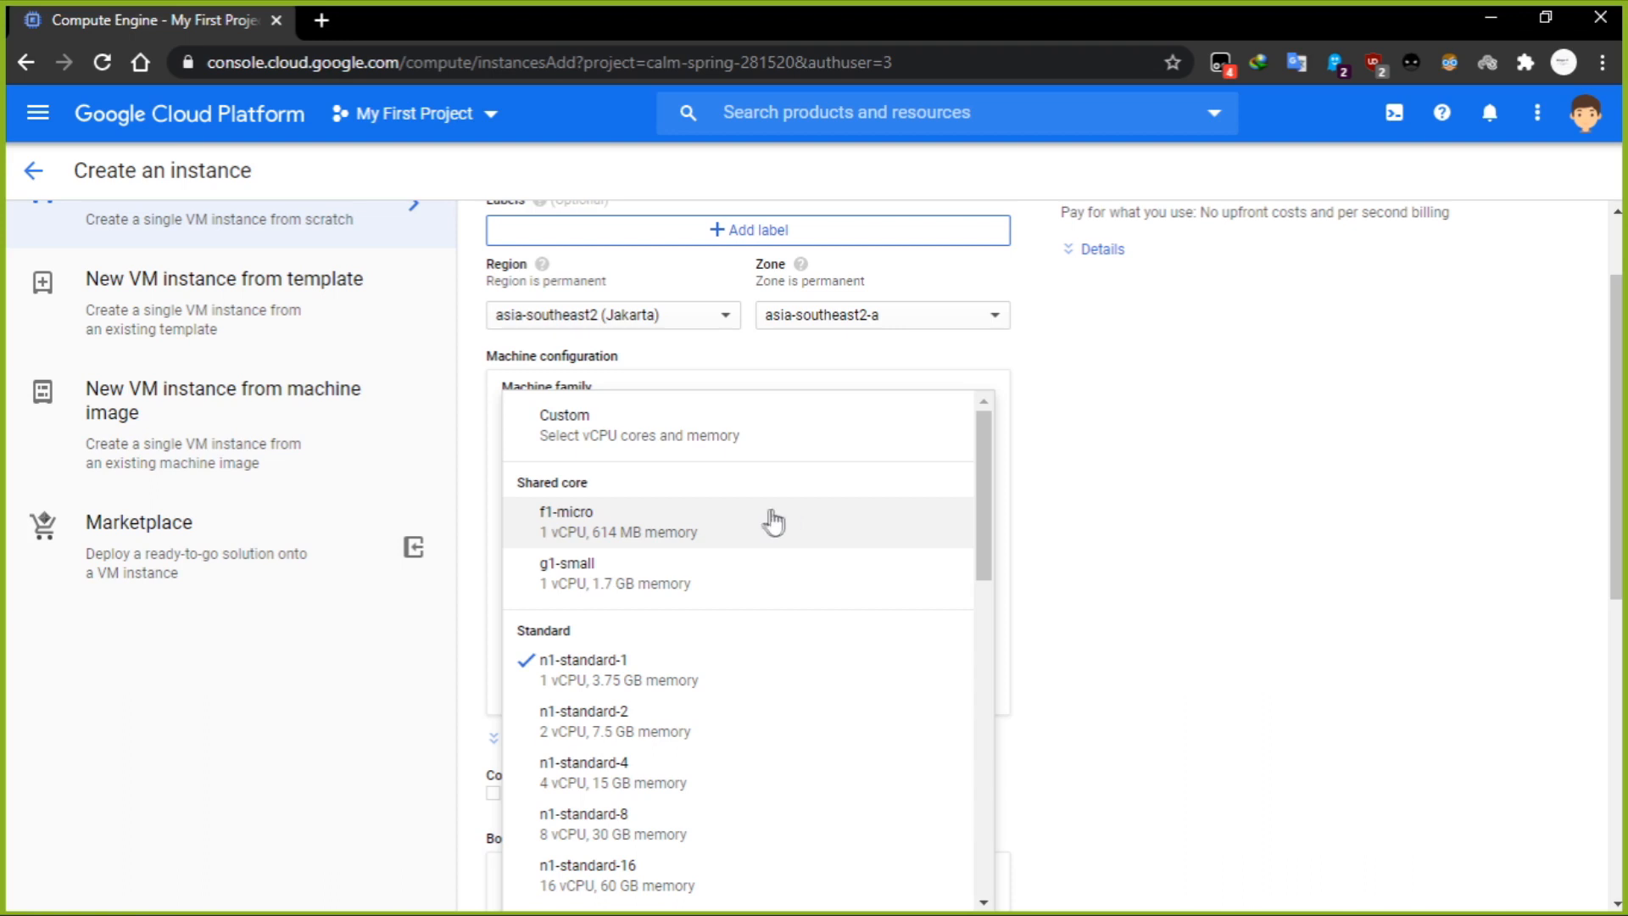
{"action": "left_click", "coordinate": [795, 521]}
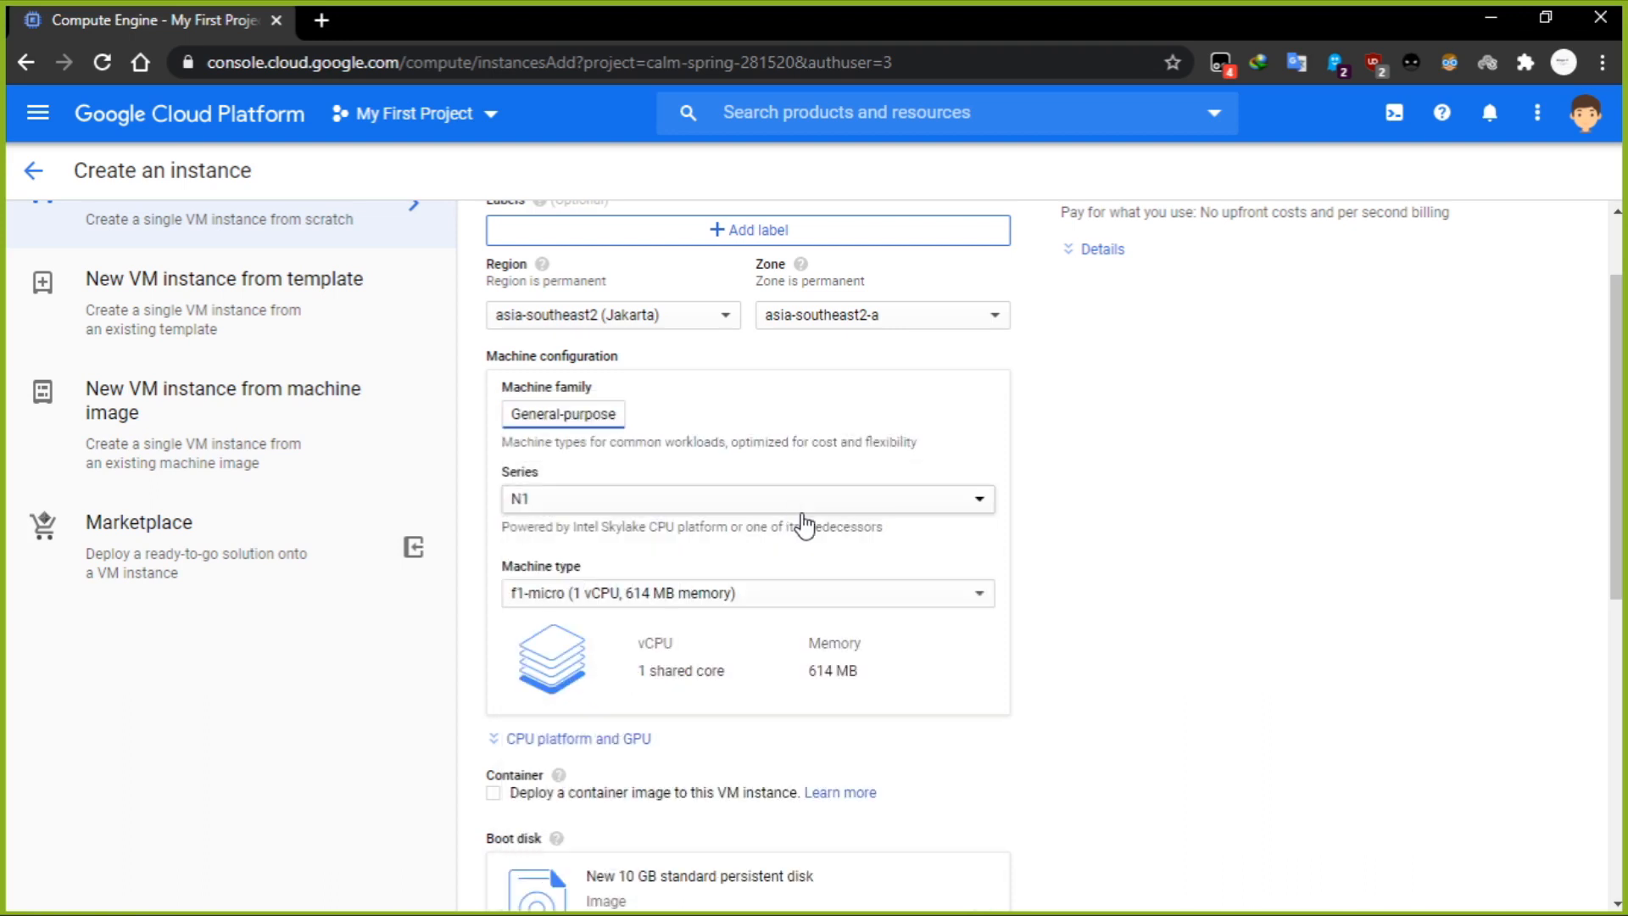
Change the boot disk's operating system to Ubuntu, keeping version 16.04 LTS and the 10 GB standard persistent disk.
{"action": "scroll", "coordinate": [1191, 529], "scroll_direction": "down", "scroll_amount": 2}
{"action": "scroll", "coordinate": [1196, 528], "scroll_direction": "down", "scroll_amount": 3}
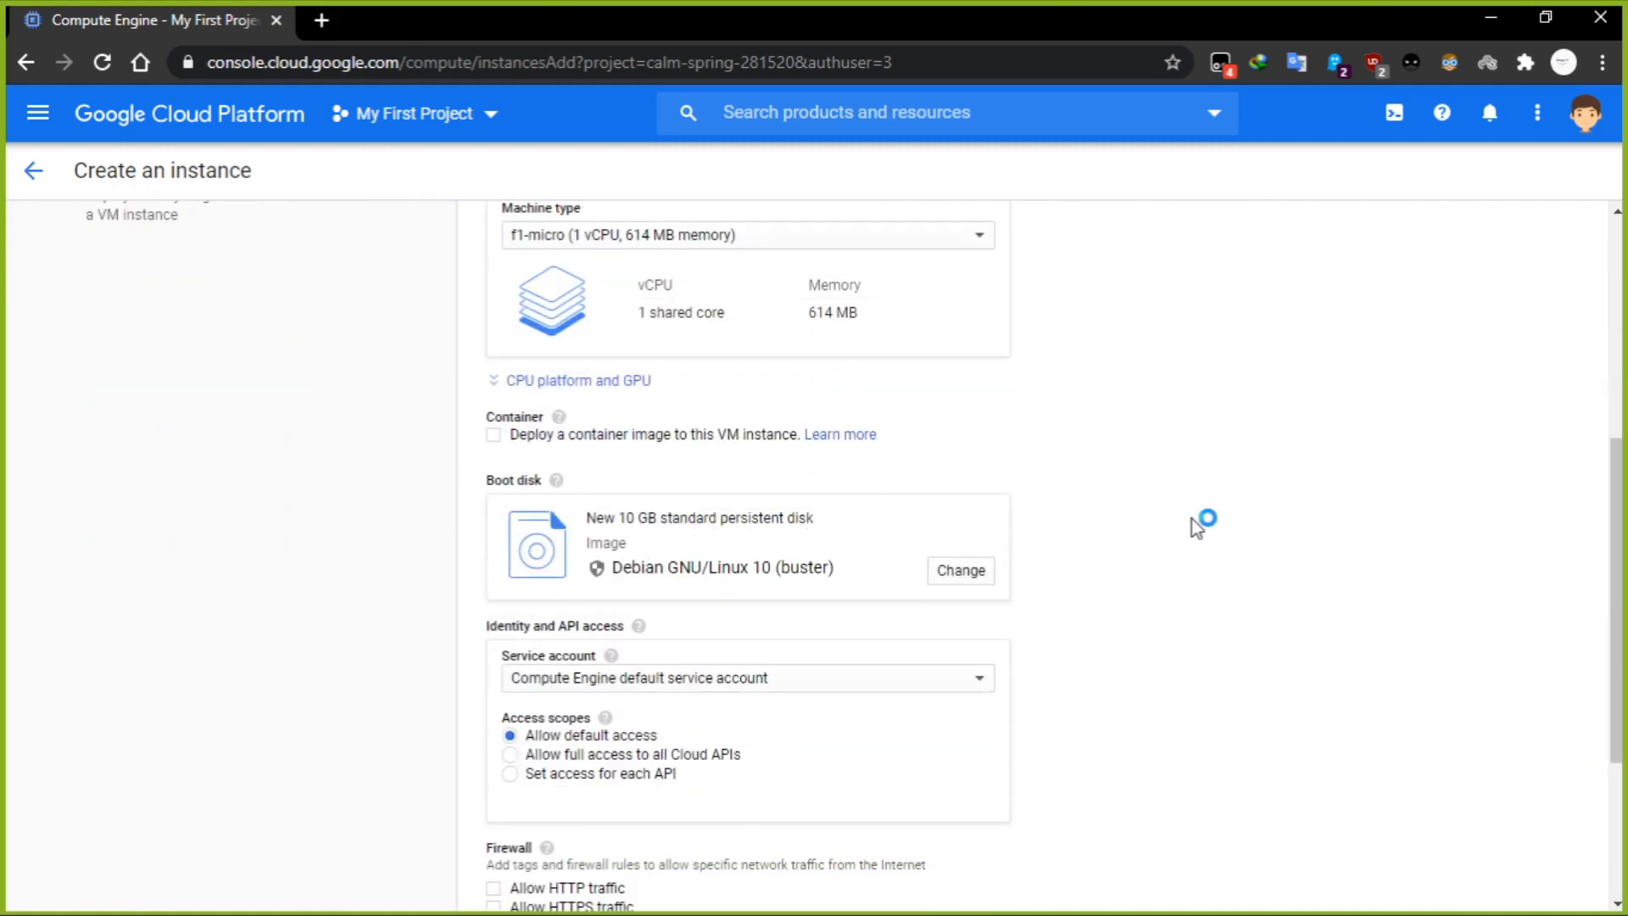
{"action": "scroll", "coordinate": [1192, 522], "scroll_direction": "down", "scroll_amount": 2}
{"action": "scroll", "coordinate": [1188, 519], "scroll_direction": "down", "scroll_amount": 2}
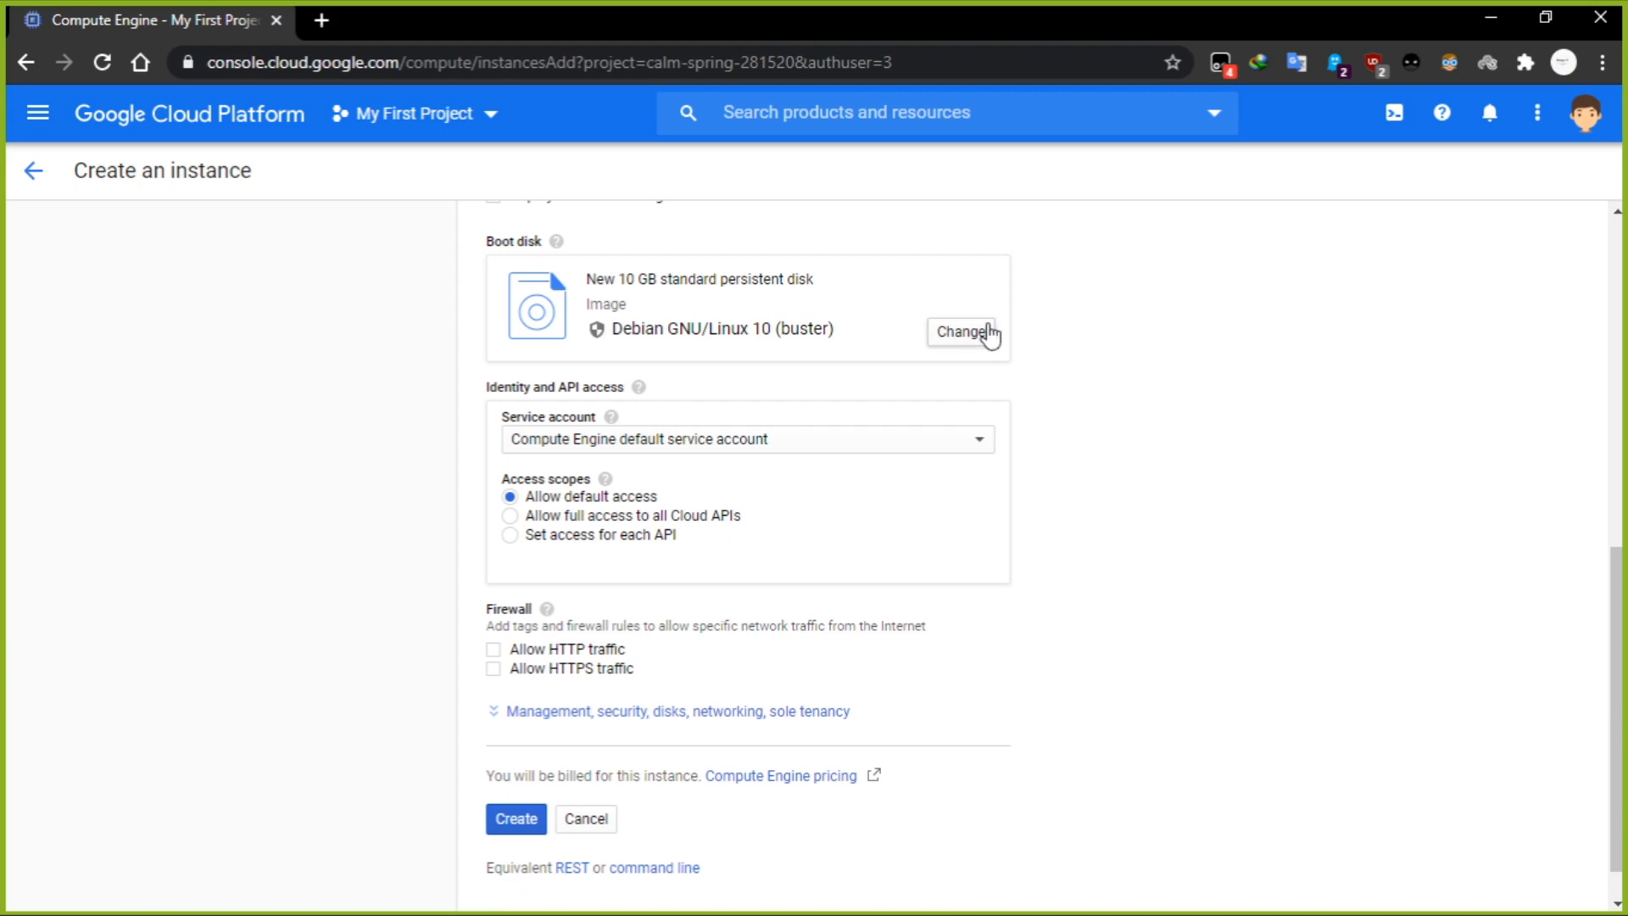
{"action": "left_click", "coordinate": [989, 333]}
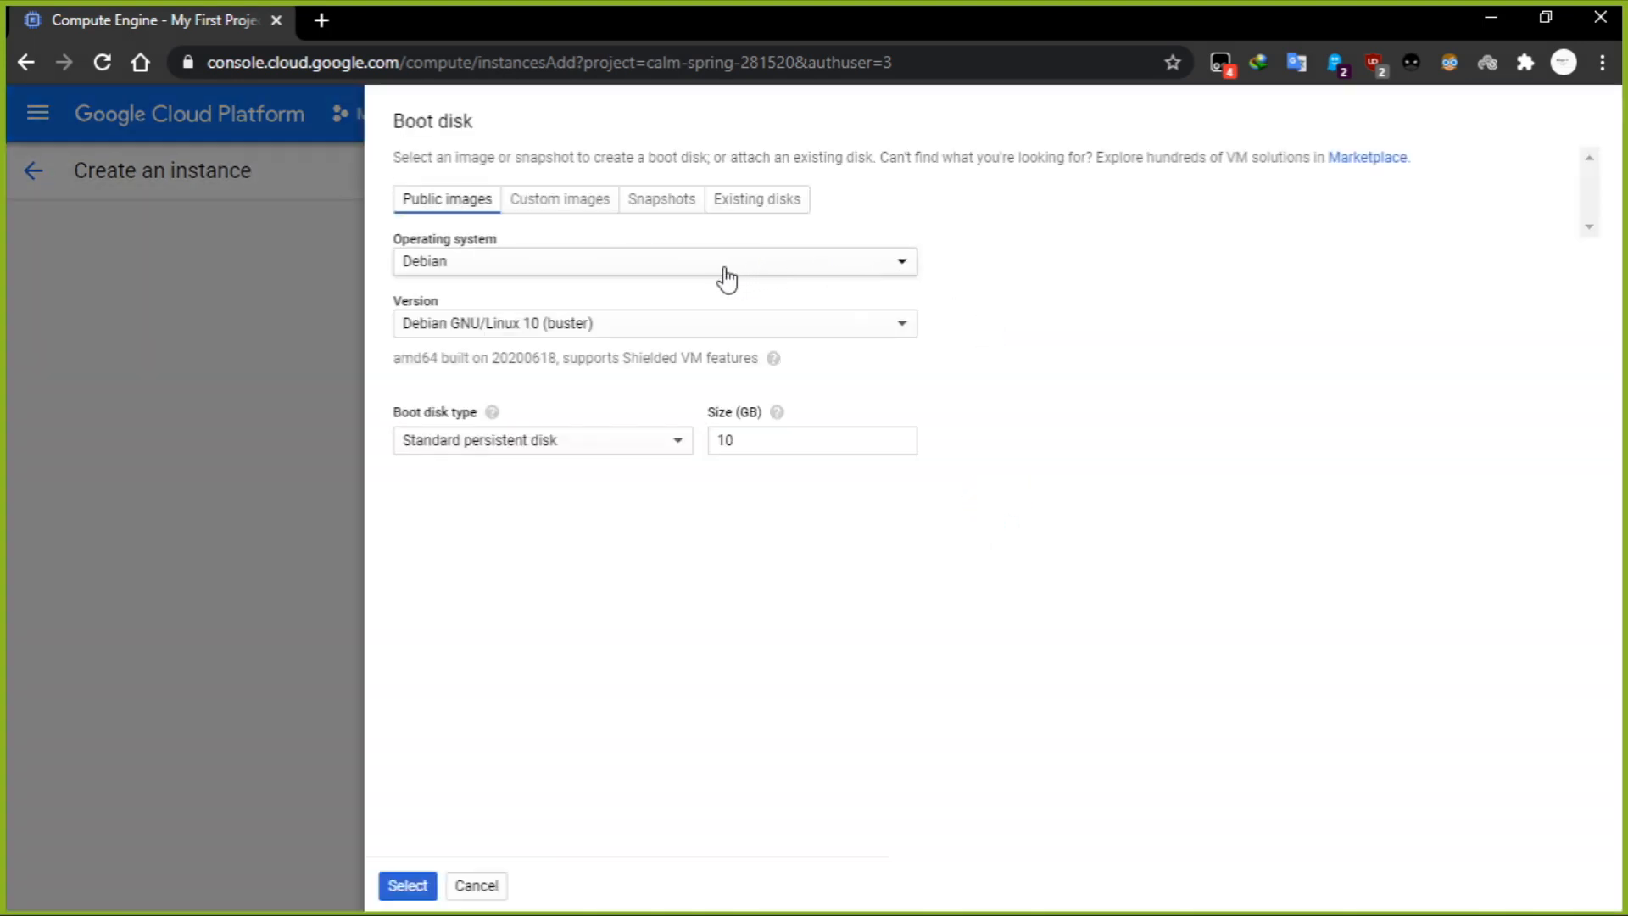
{"action": "left_click", "coordinate": [726, 278]}
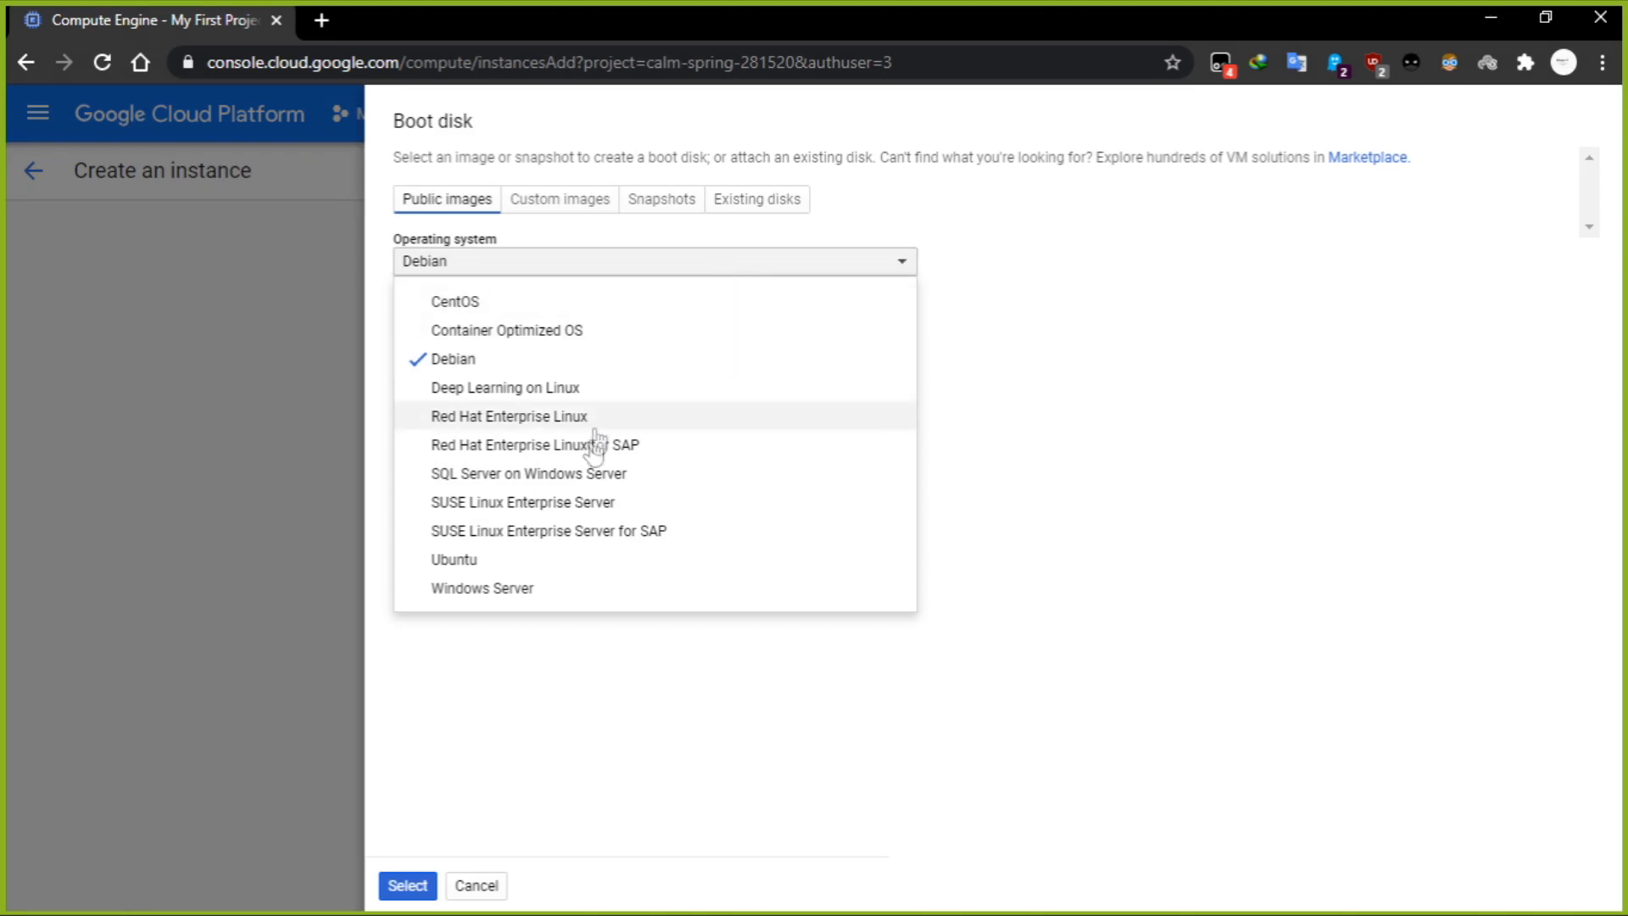
{"action": "left_click", "coordinate": [616, 561]}
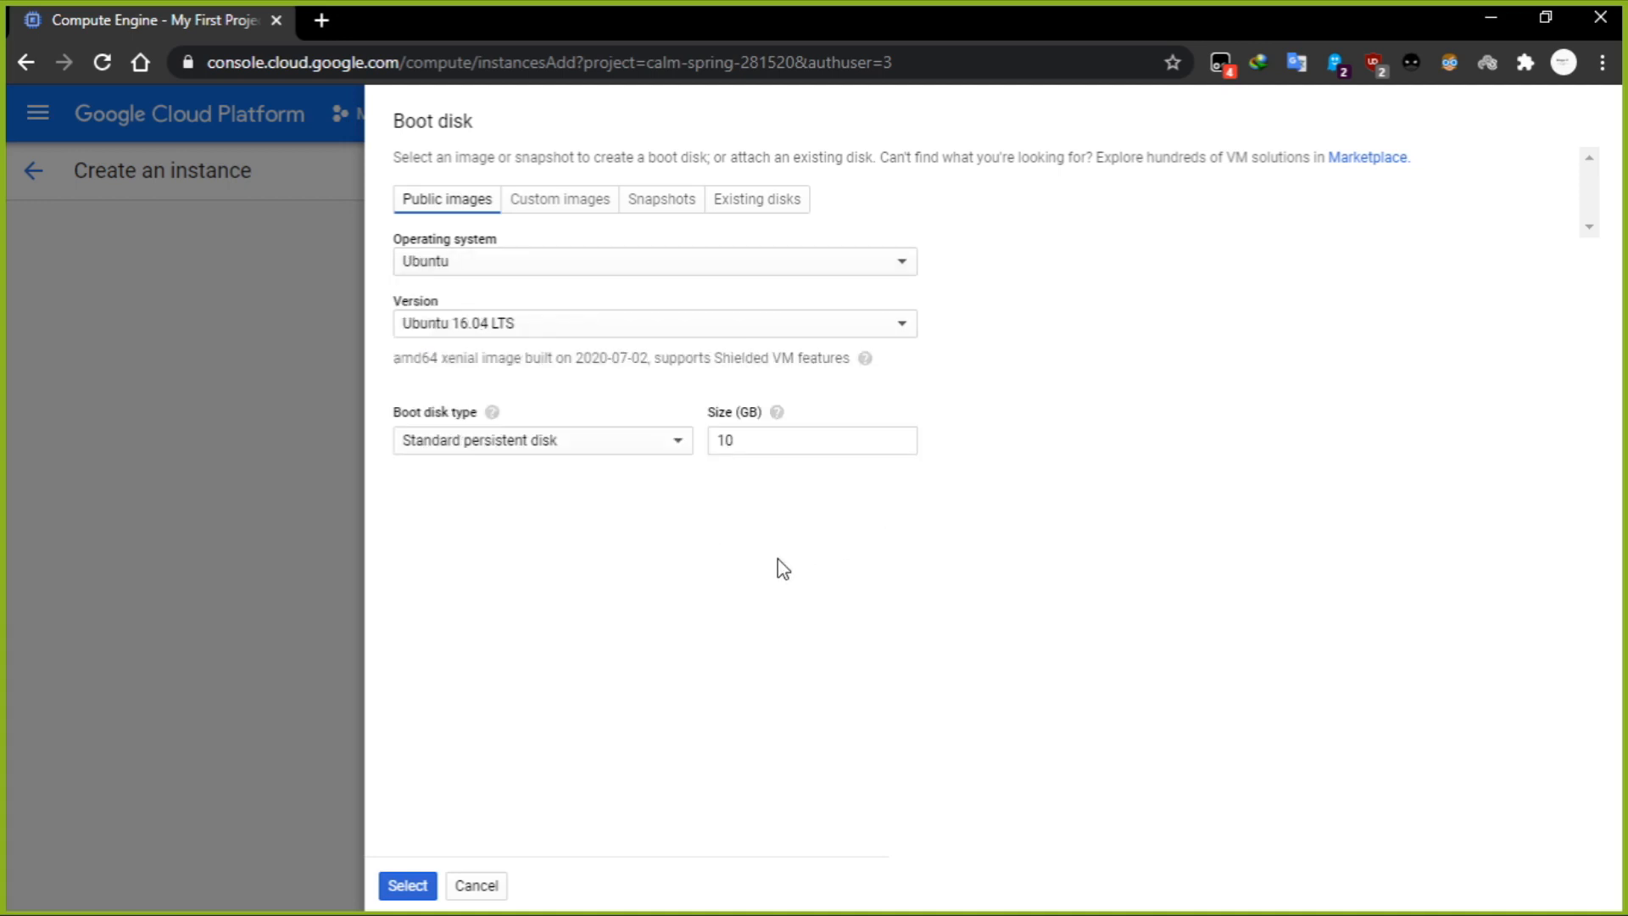
{"action": "left_click", "coordinate": [409, 891]}
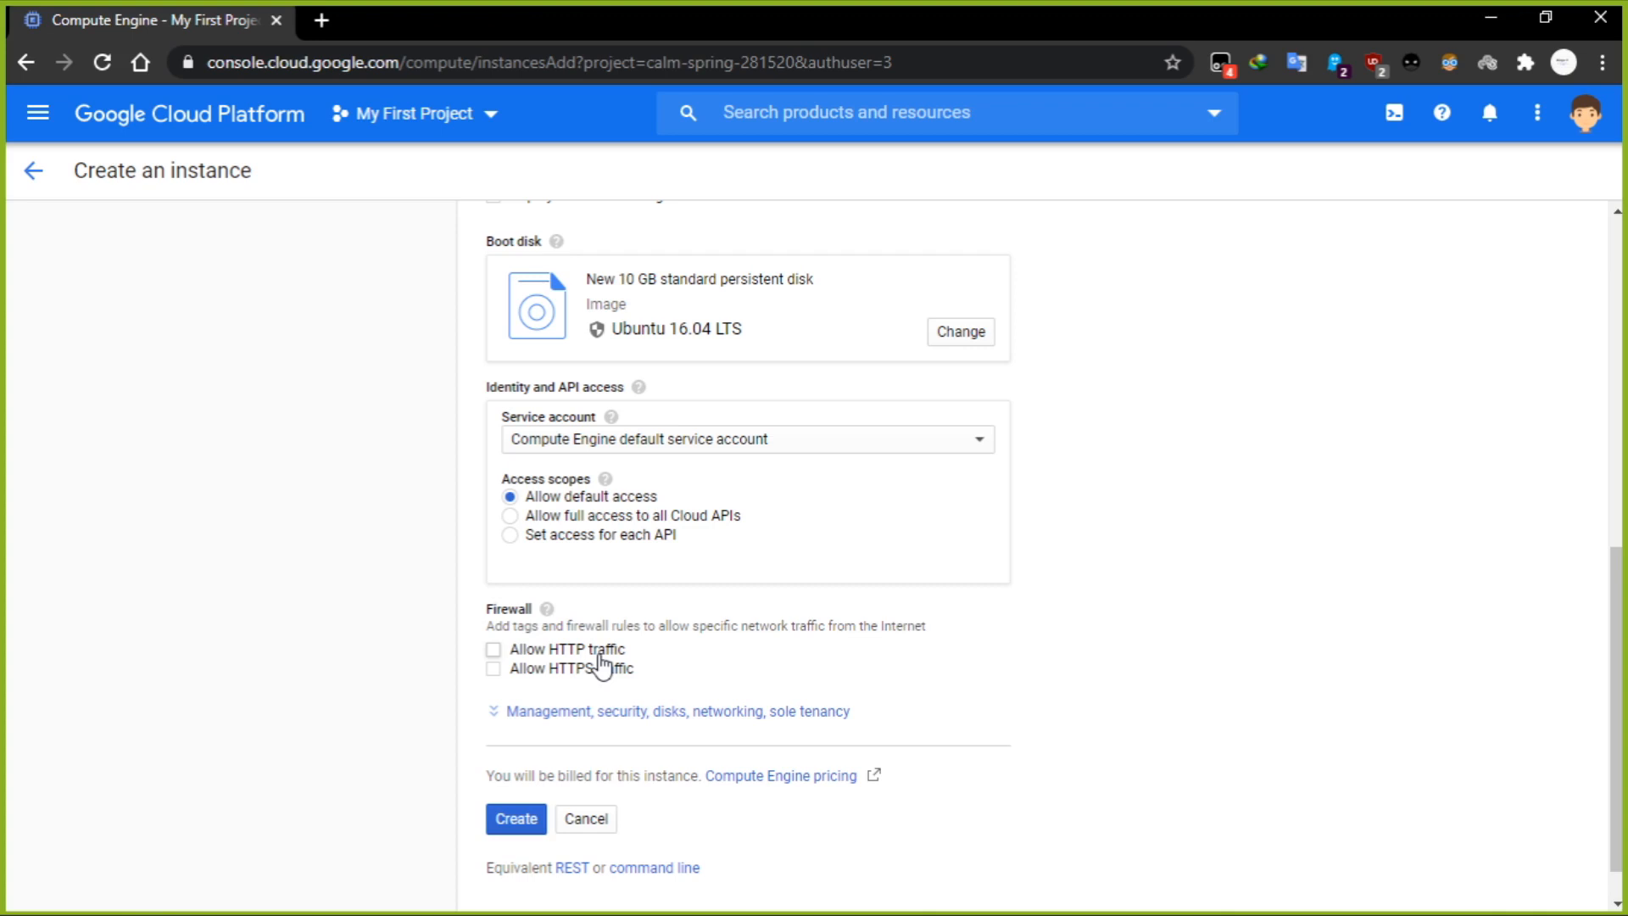
Allow both HTTP and HTTPS traffic through the firewall and create the instance.
{"action": "left_click", "coordinate": [599, 657]}
{"action": "left_click", "coordinate": [552, 671]}
{"action": "scroll", "coordinate": [704, 668], "scroll_direction": "down", "scroll_amount": 1}
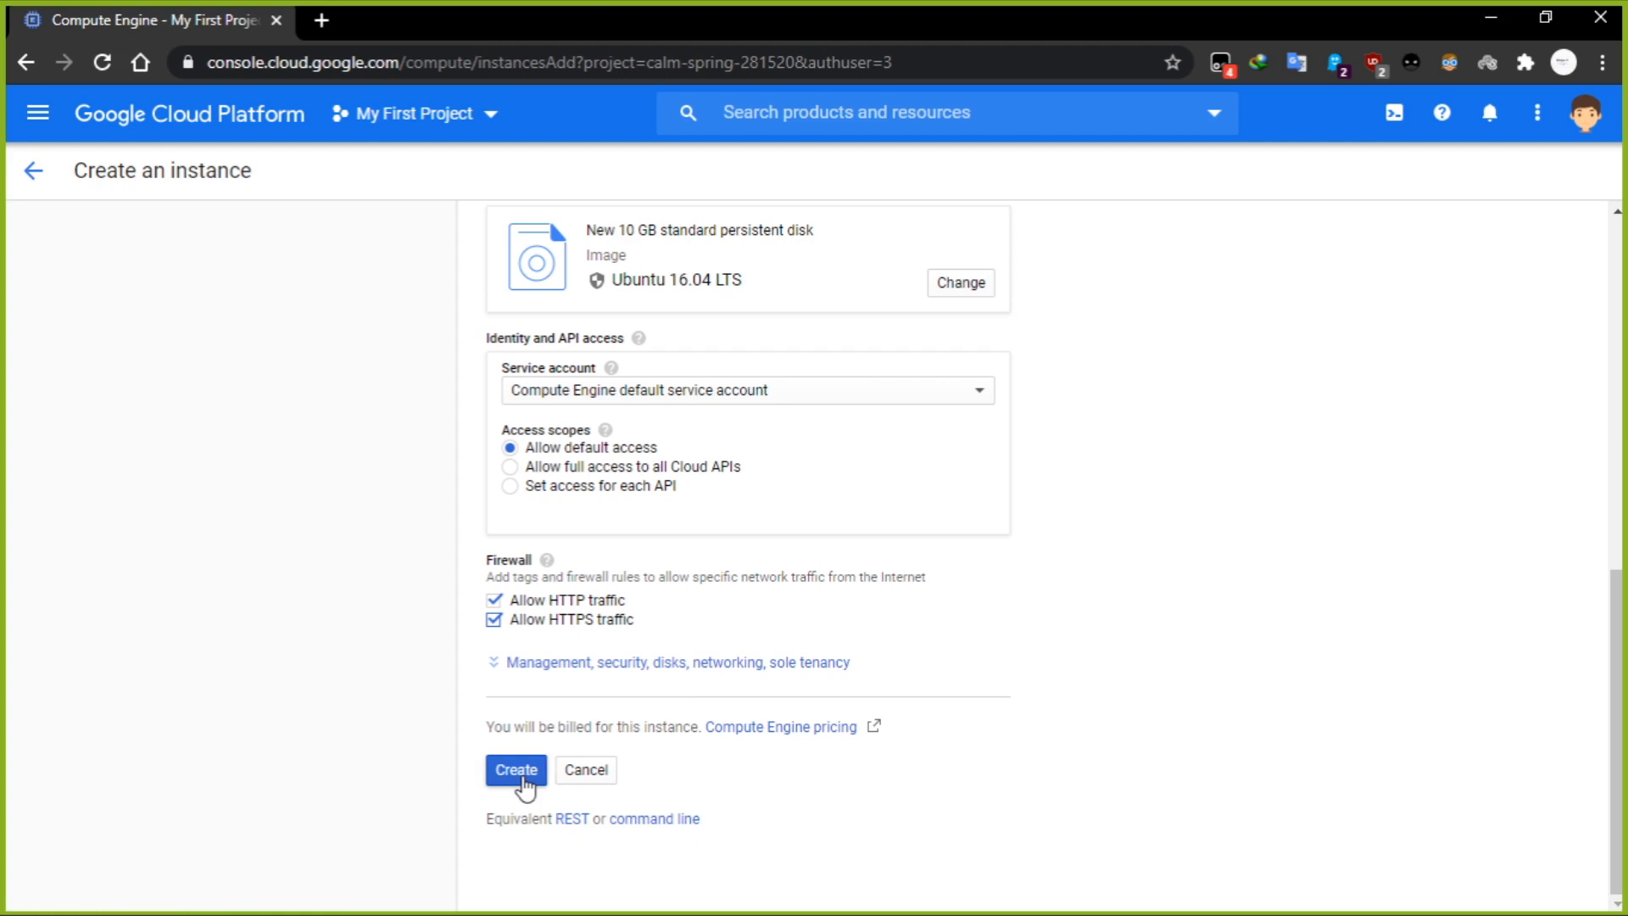
{"action": "left_click", "coordinate": [519, 772]}
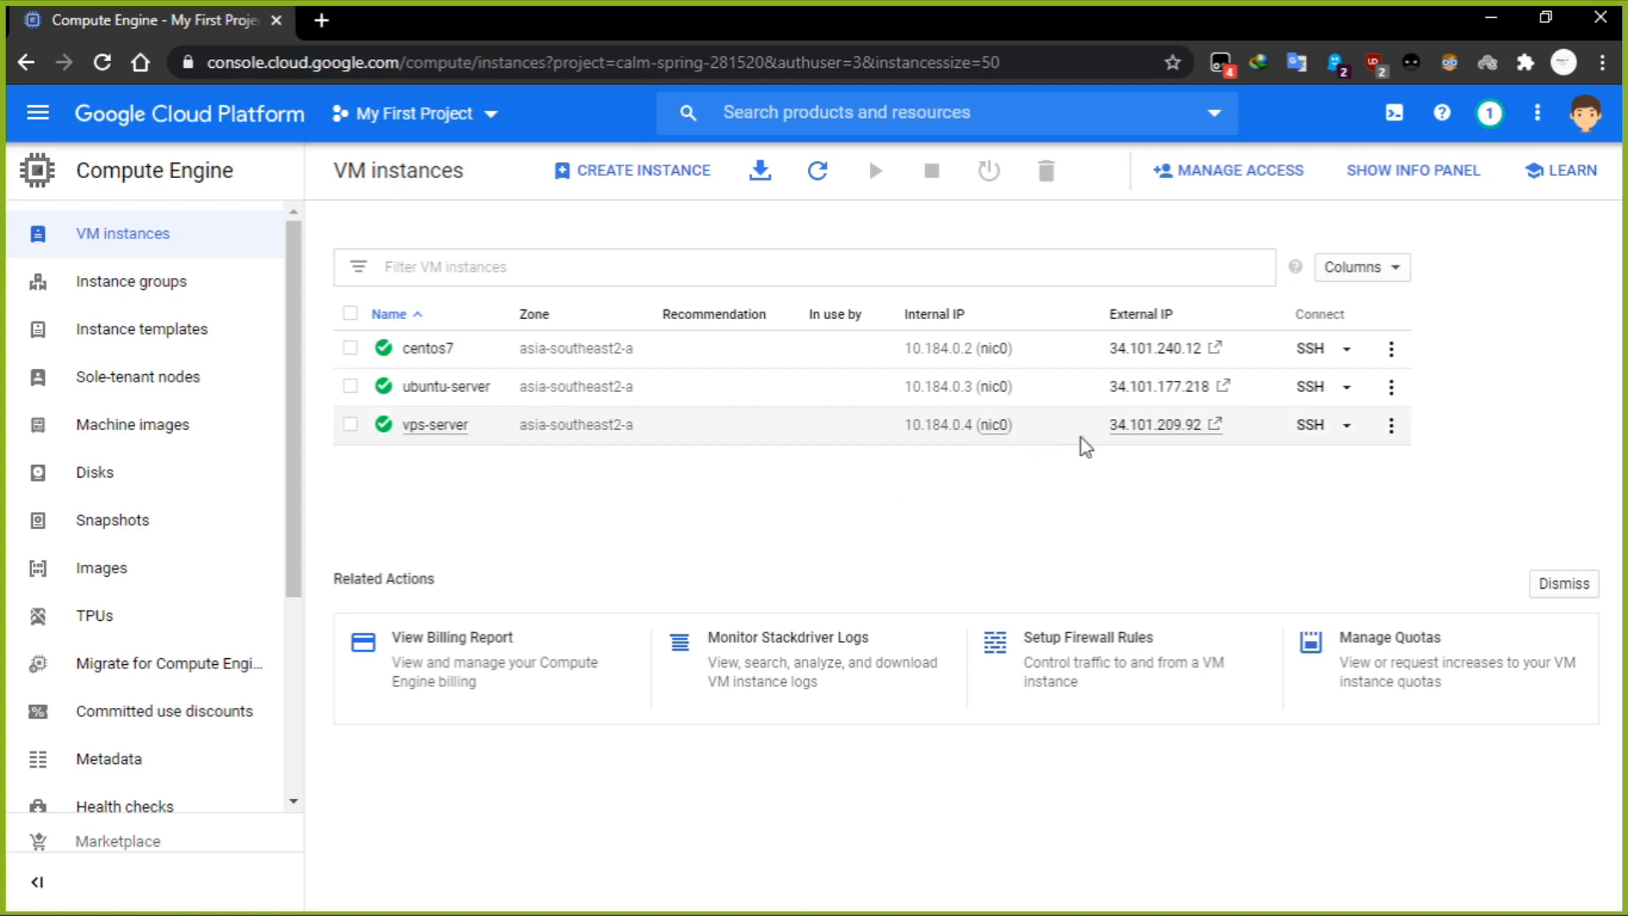
Copy the external IP address of vps-server from the VM instances list.
{"action": "left_click_drag", "start_coordinate": [1106, 433], "coordinate": [1211, 427]}
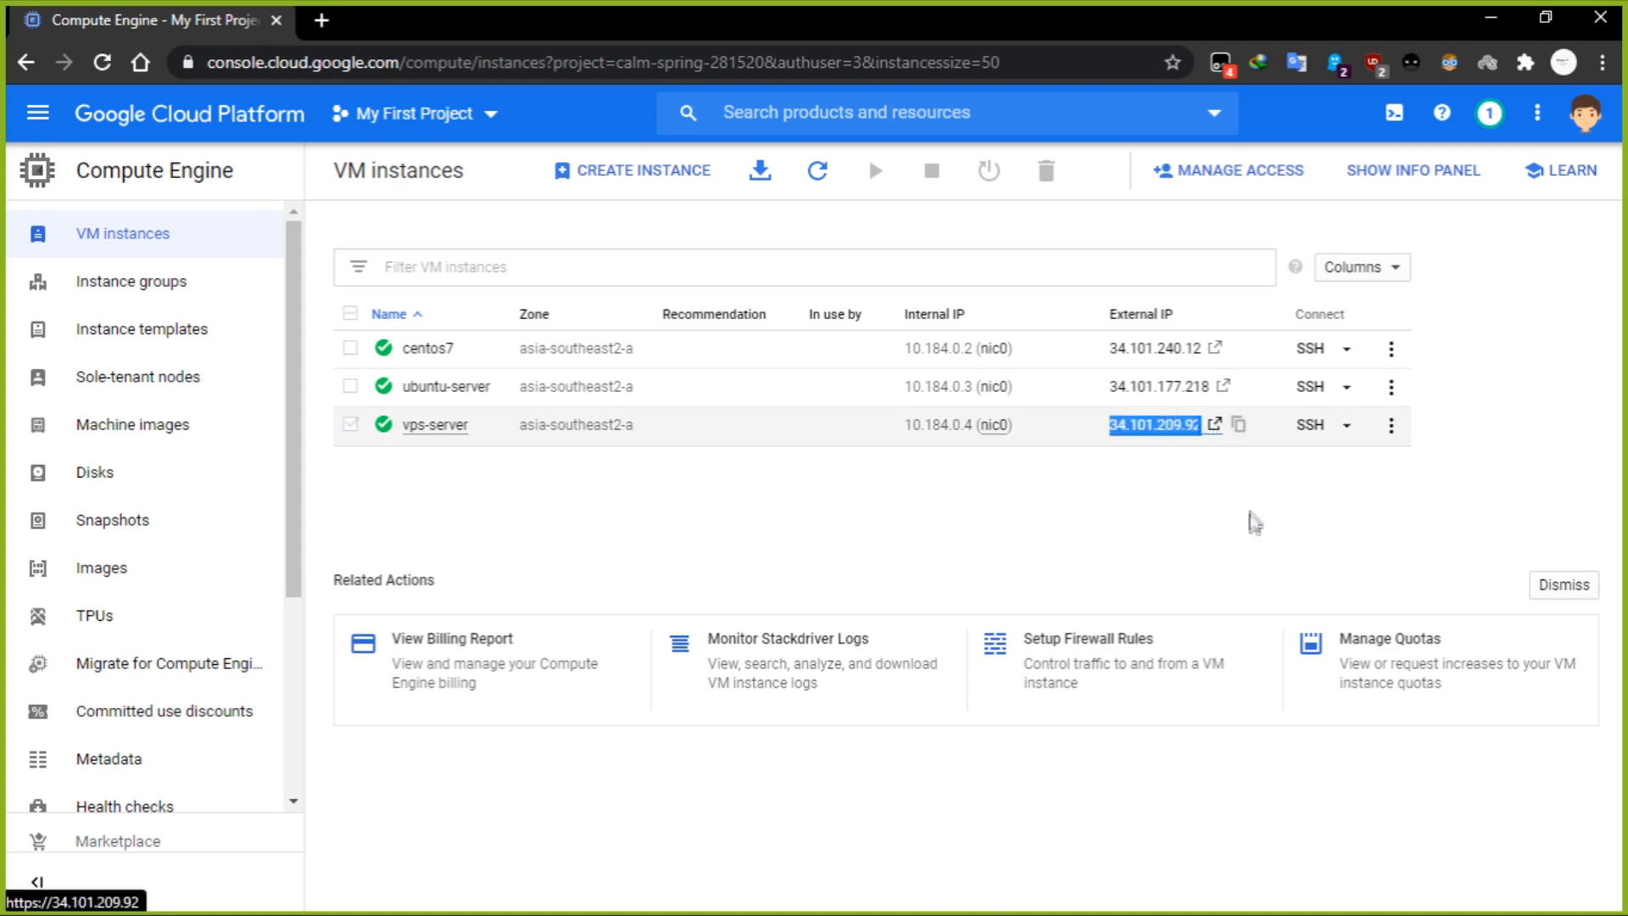
{"action": "left_click_drag", "start_coordinate": [1106, 431], "coordinate": [1208, 432]}
{"action": "left_click", "coordinate": [1127, 509]}
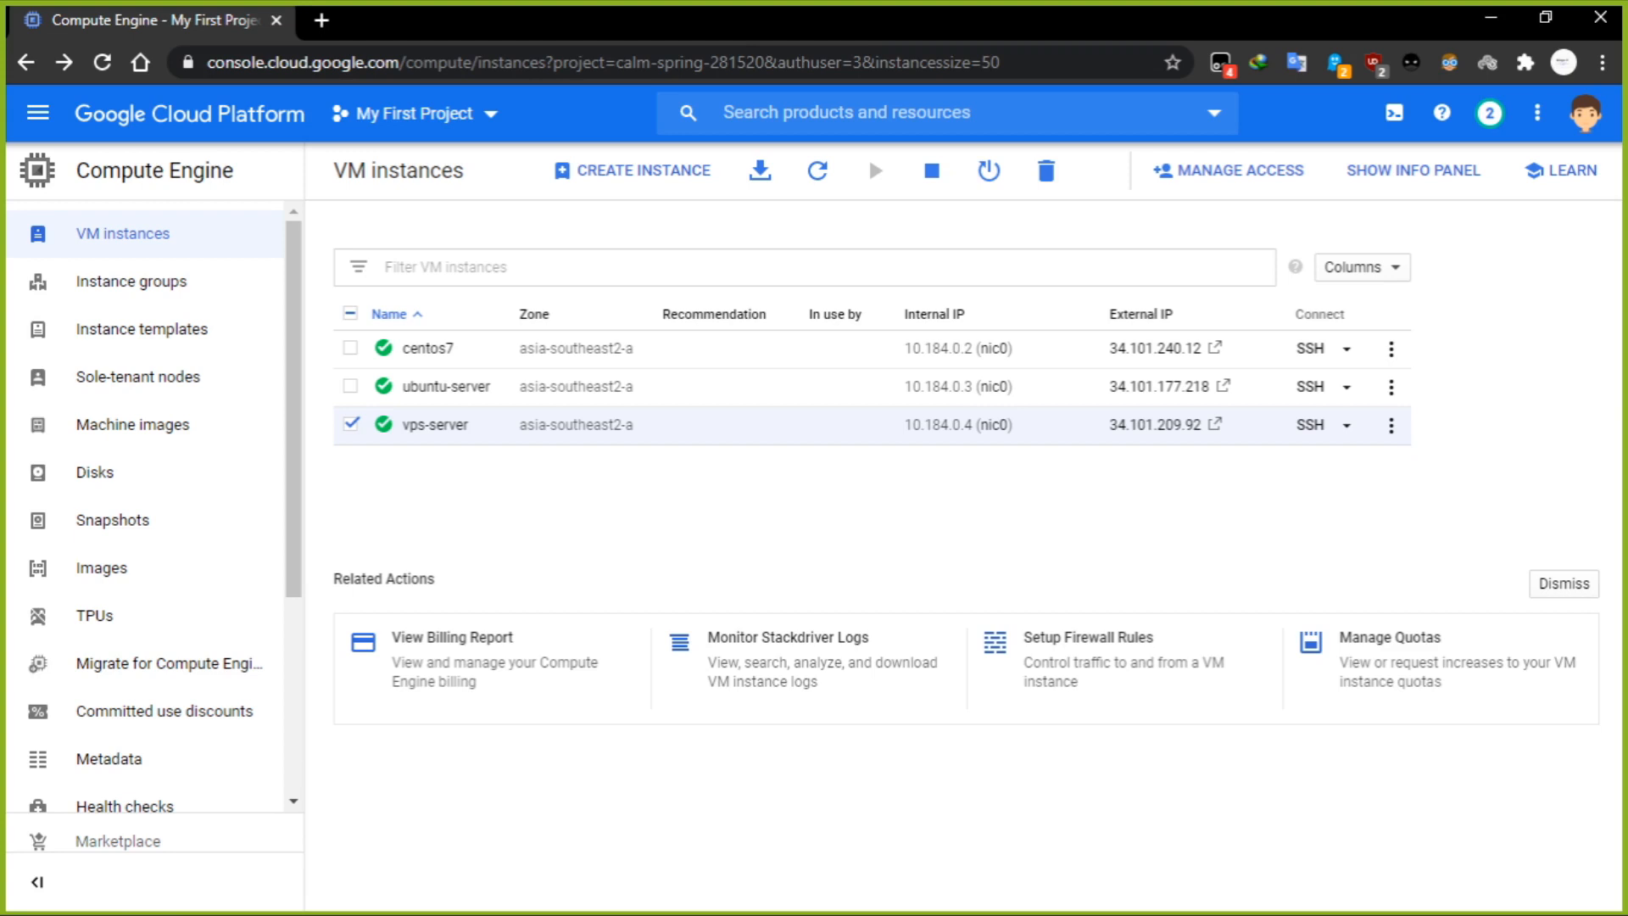
{"action": "left_click_drag", "start_coordinate": [1102, 425], "coordinate": [1202, 434]}
{"action": "key", "text": "ctrl+c"}
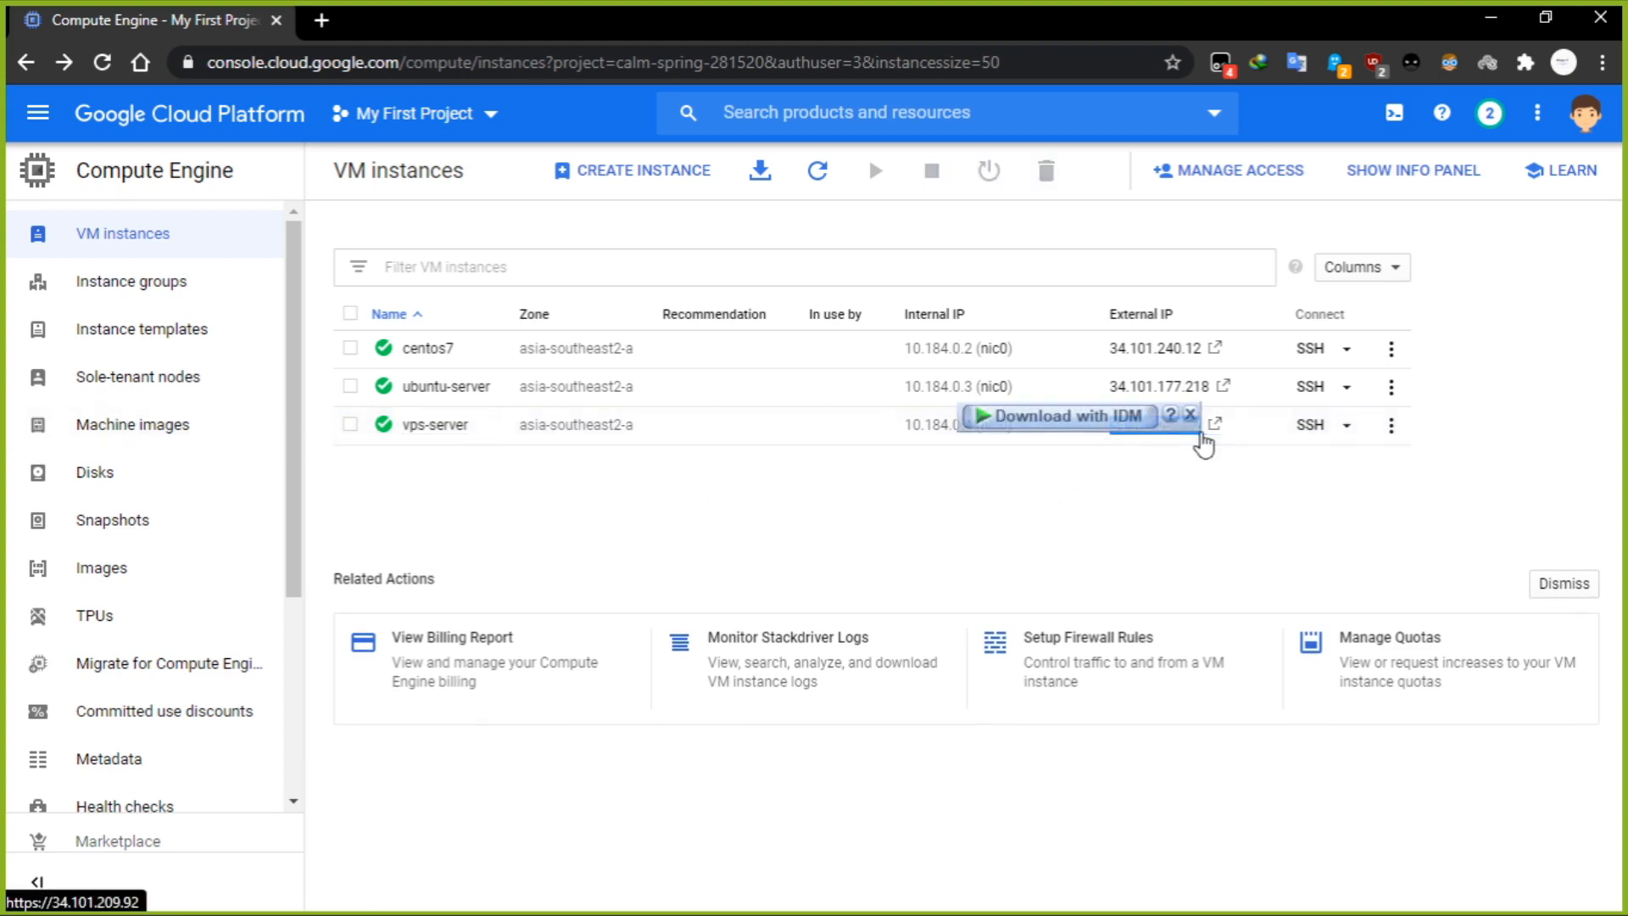
{"action": "left_click", "coordinate": [1035, 499]}
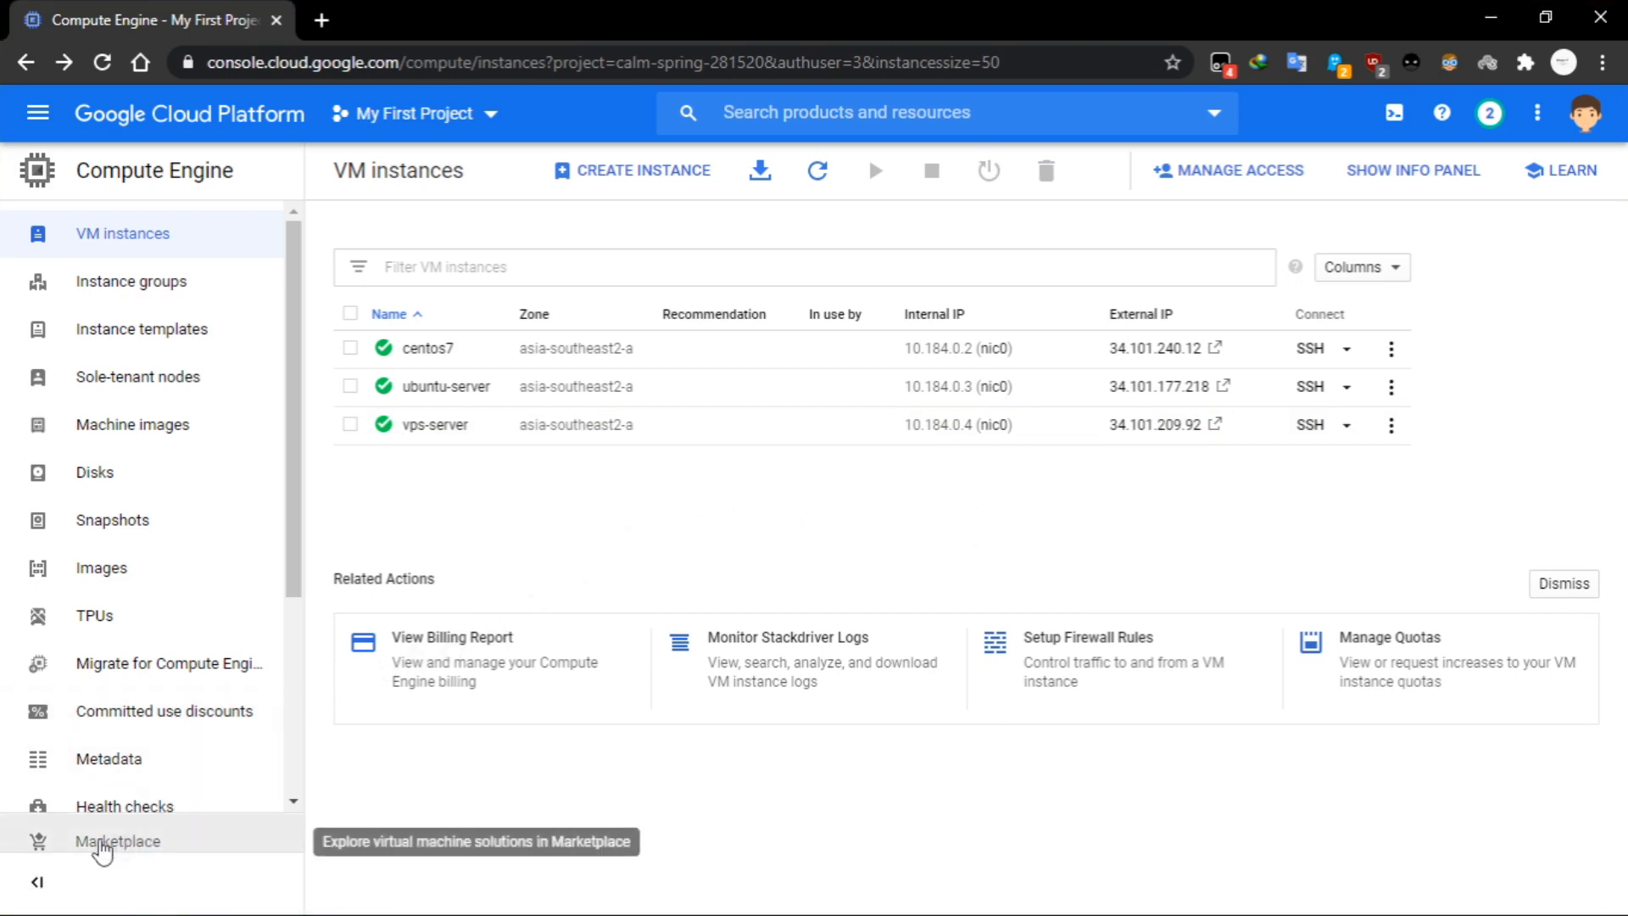
Find PuTTY in the PuTTY (64-bit) folder of the installed programs and launch it.
{"action": "left_click", "coordinate": [21, 898]}
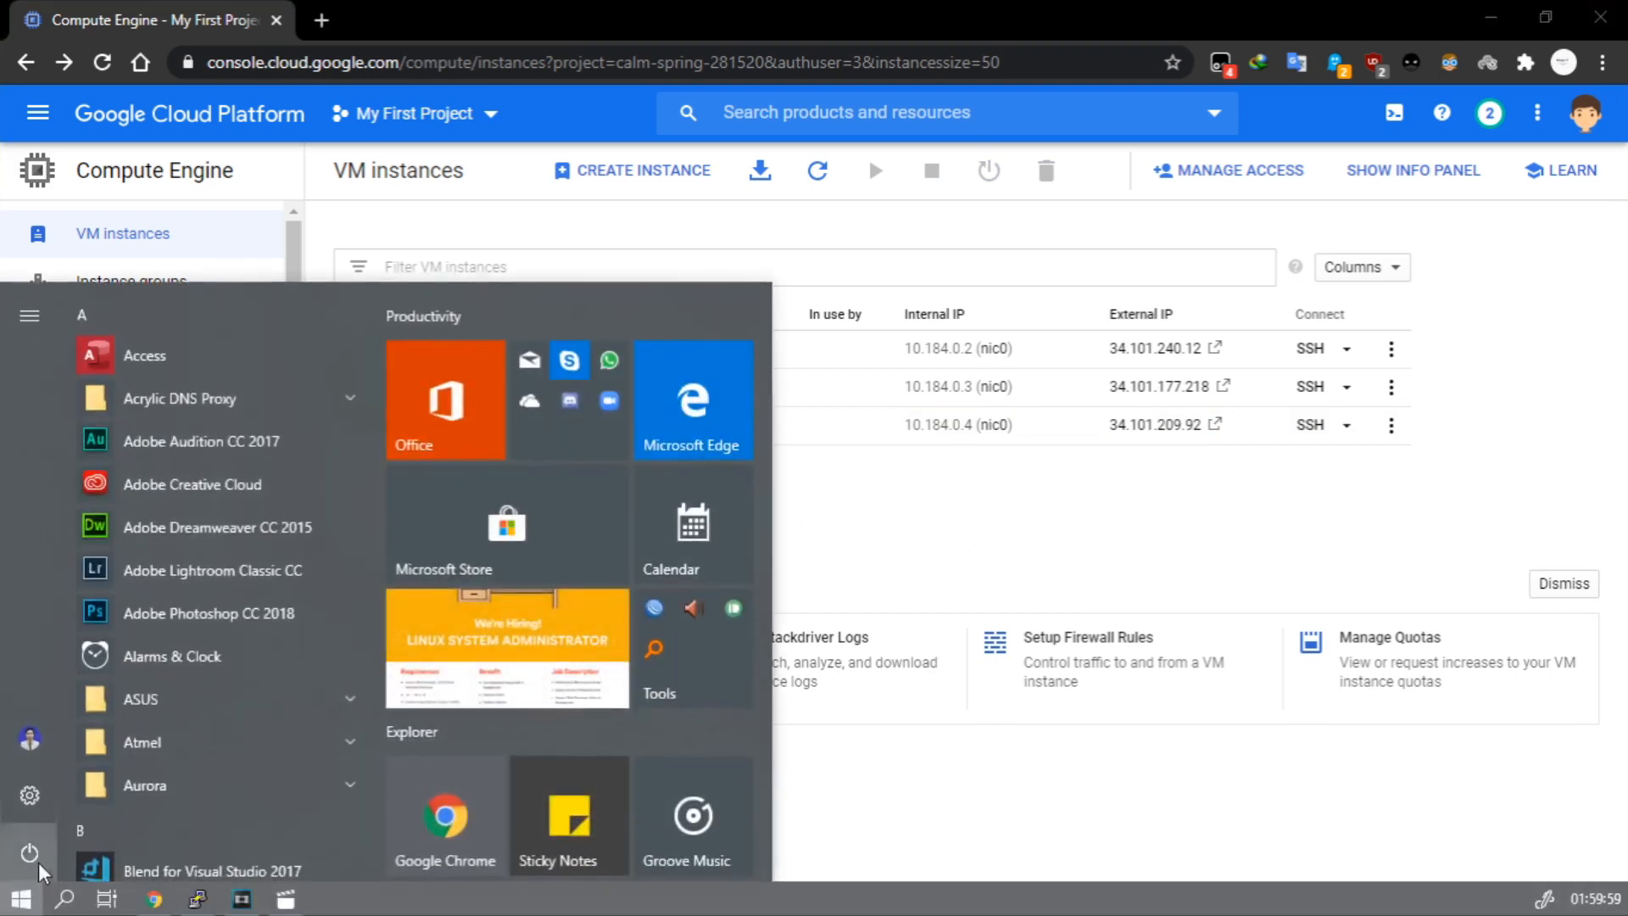
{"action": "scroll", "coordinate": [229, 620], "scroll_direction": "down", "scroll_amount": 8}
{"action": "scroll", "coordinate": [241, 608], "scroll_direction": "down", "scroll_amount": 8}
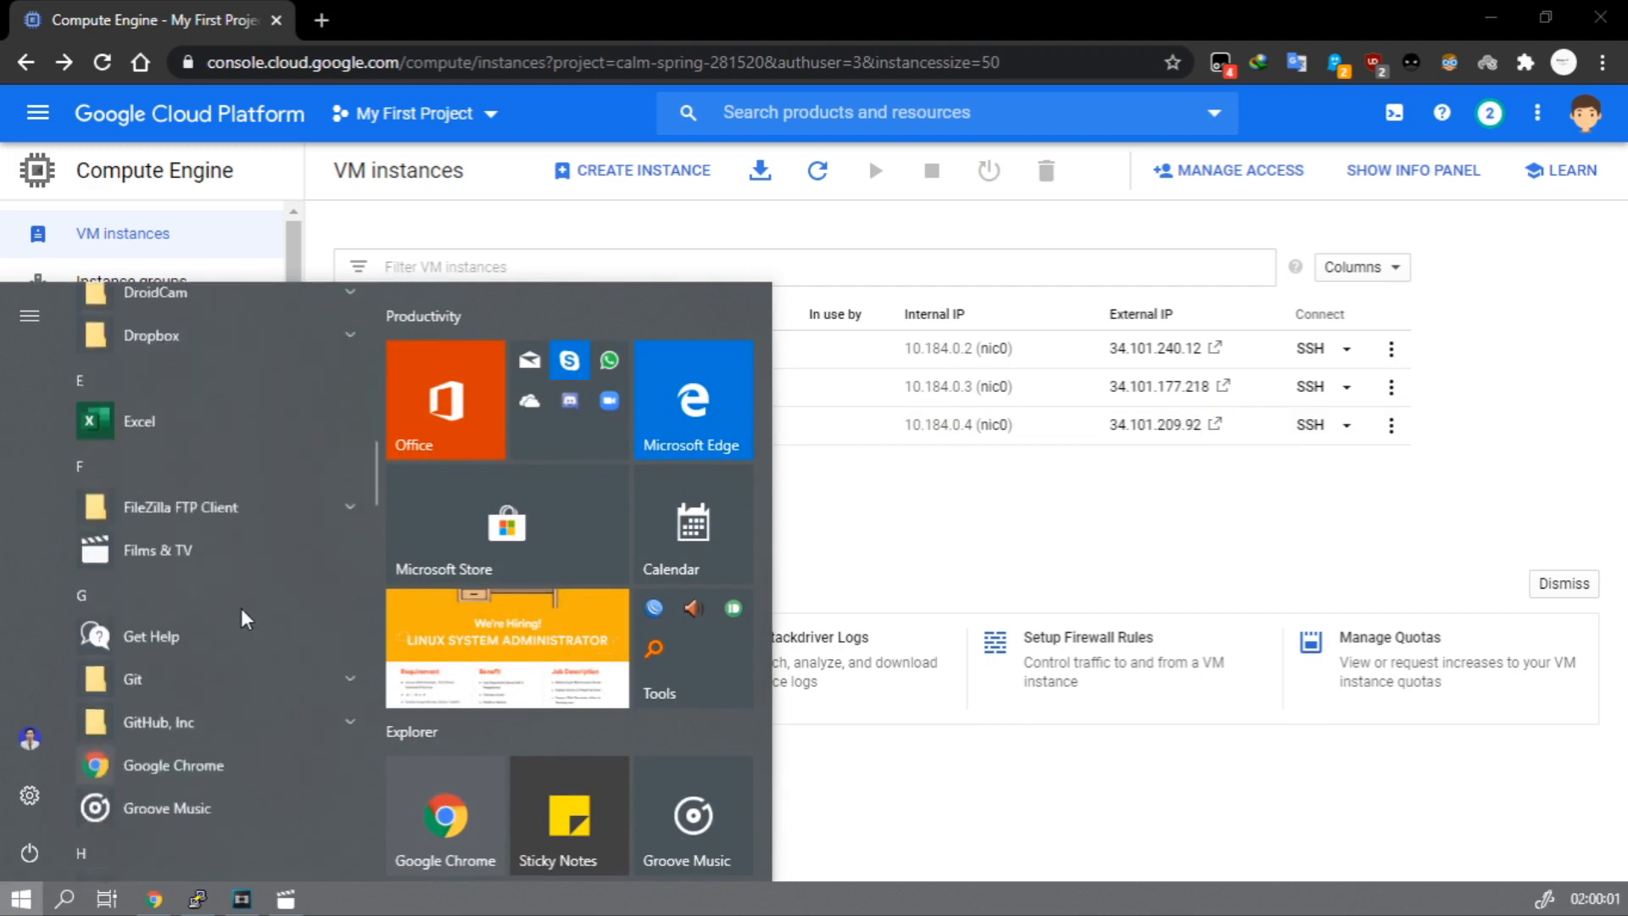
{"action": "scroll", "coordinate": [252, 613], "scroll_direction": "down", "scroll_amount": 8}
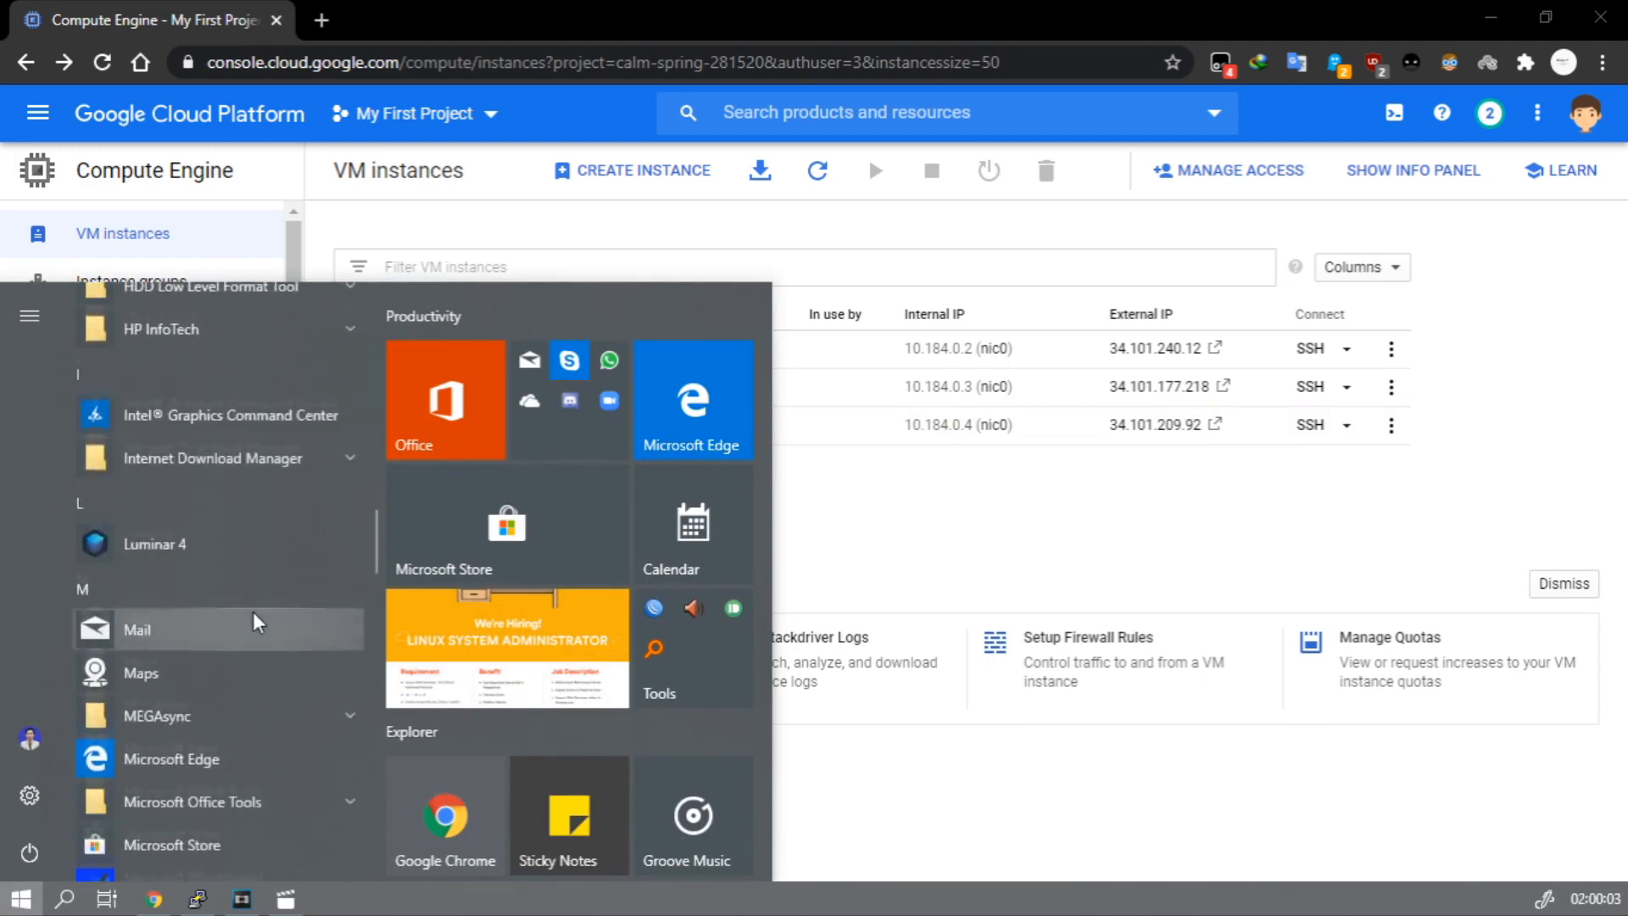
{"action": "scroll", "coordinate": [255, 624], "scroll_direction": "down", "scroll_amount": 8}
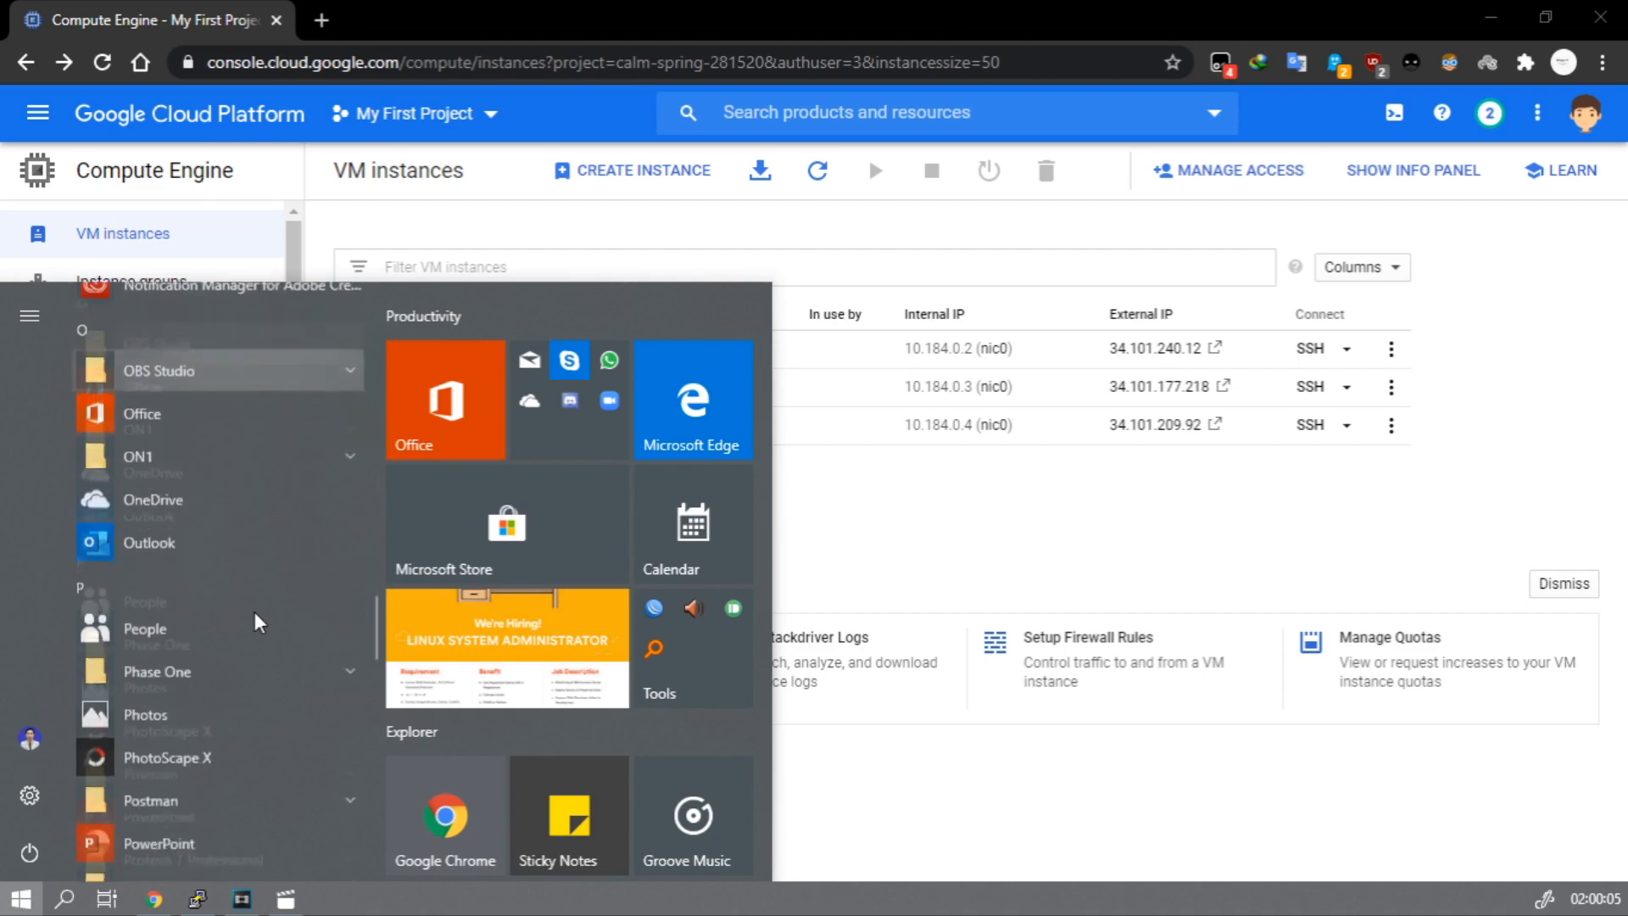
{"action": "left_click", "coordinate": [280, 735]}
{"action": "scroll", "coordinate": [277, 728], "scroll_direction": "down", "scroll_amount": 3}
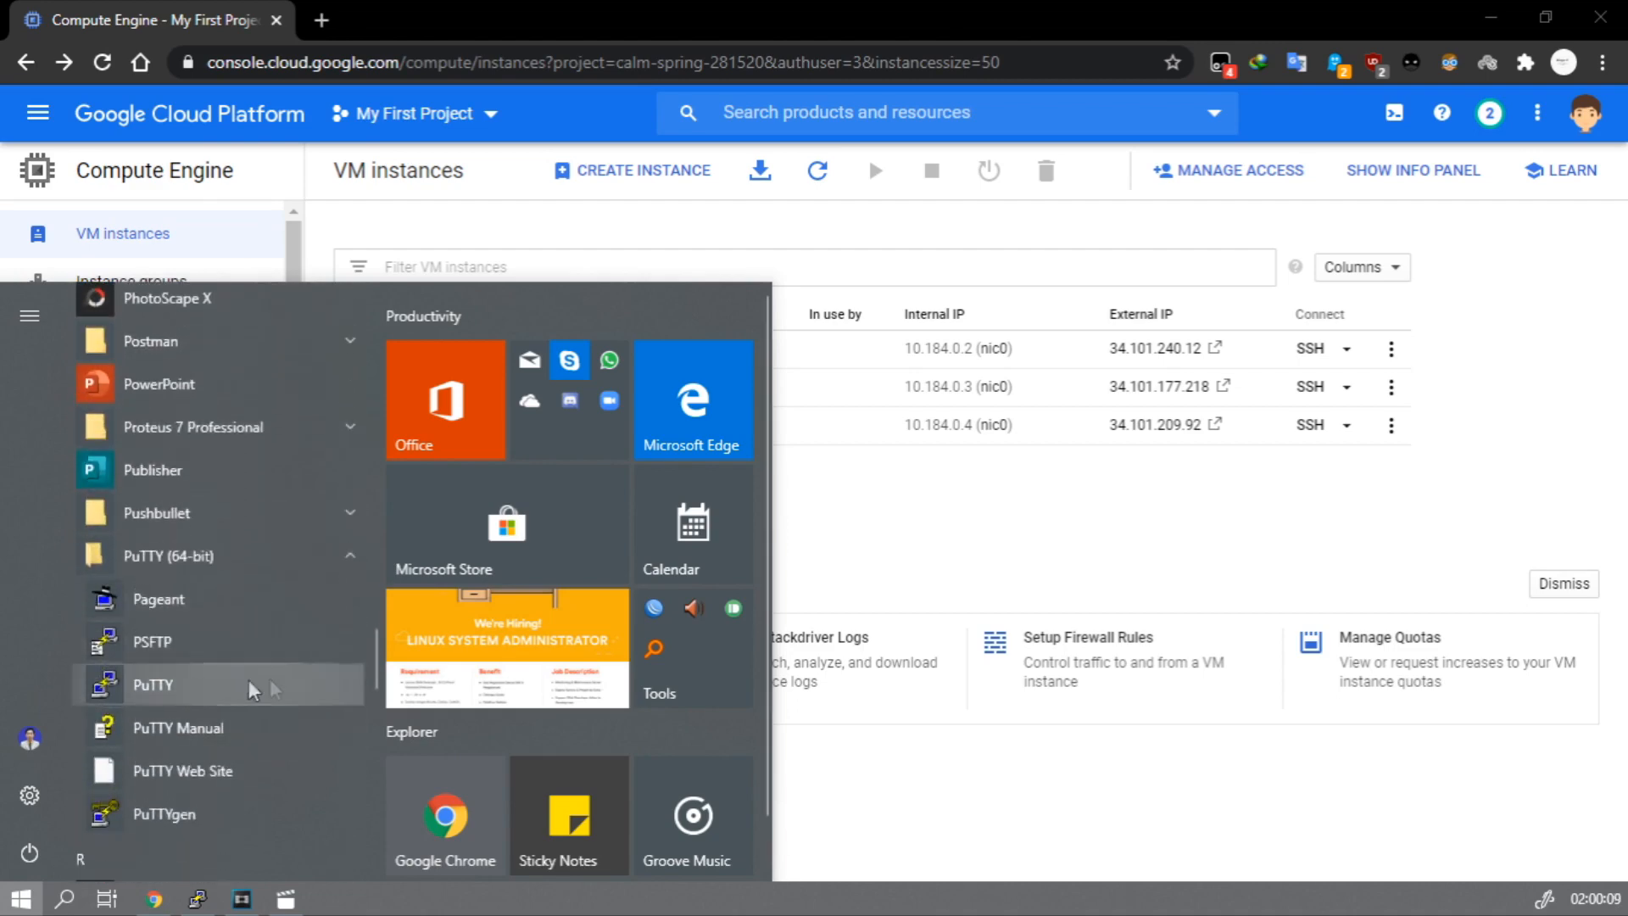
{"action": "left_click", "coordinate": [239, 680]}
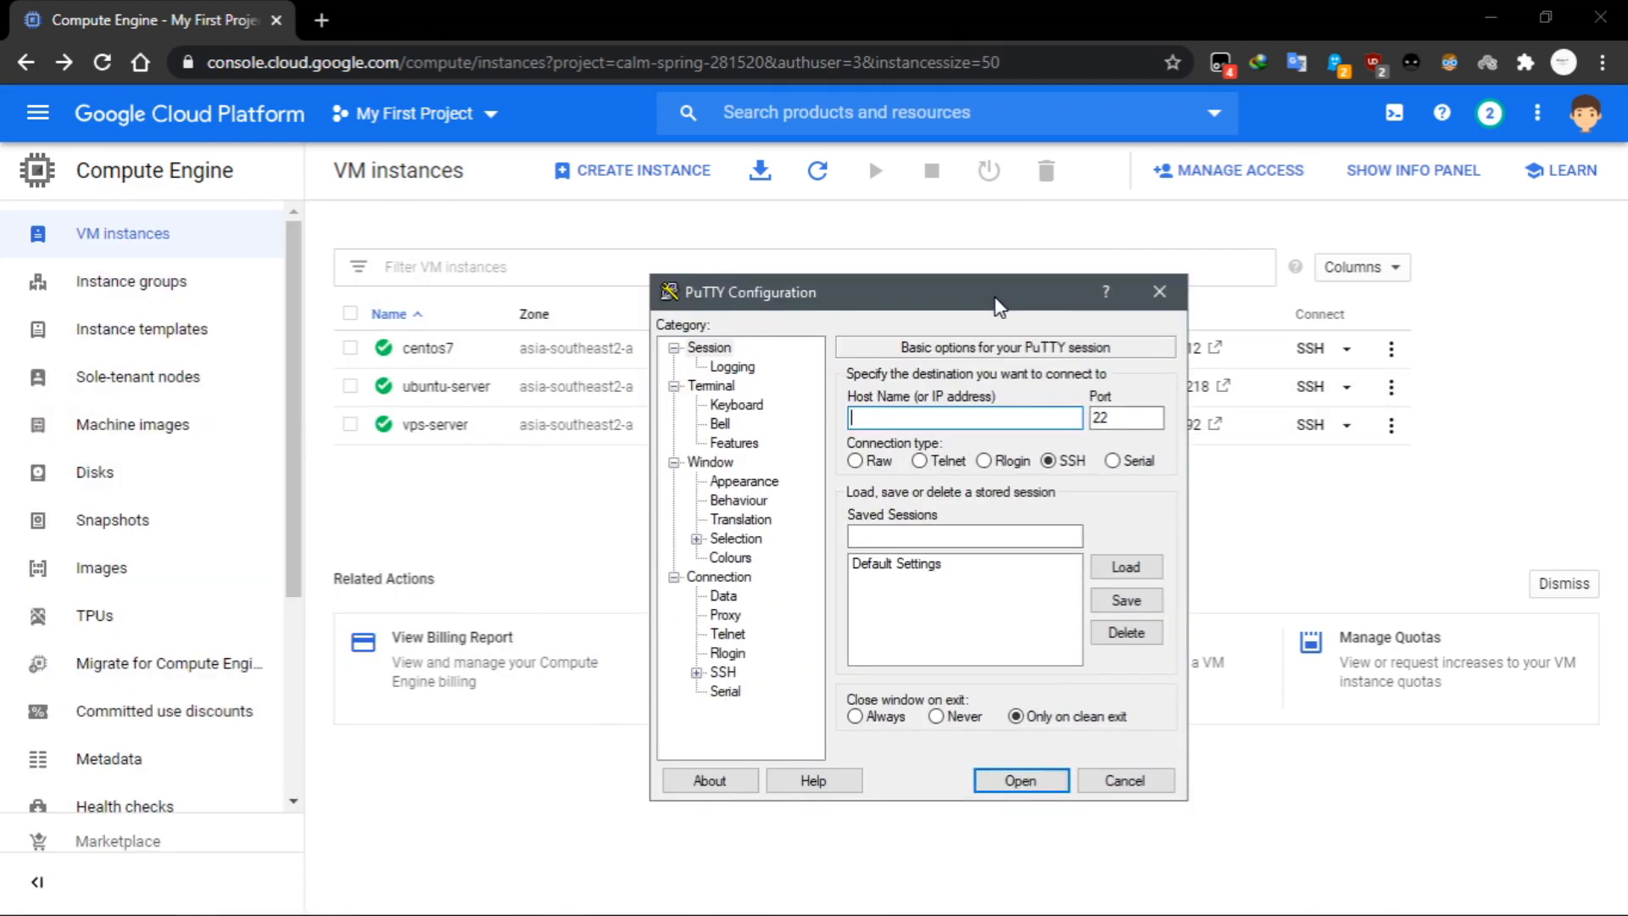
Set the PuTTY host to 34.101.209.92 and choose servergcp.ppk from the Desktop as the SSH private key file.
{"action": "key", "text": "ctrl+v"}
{"action": "left_click", "coordinate": [696, 672]}
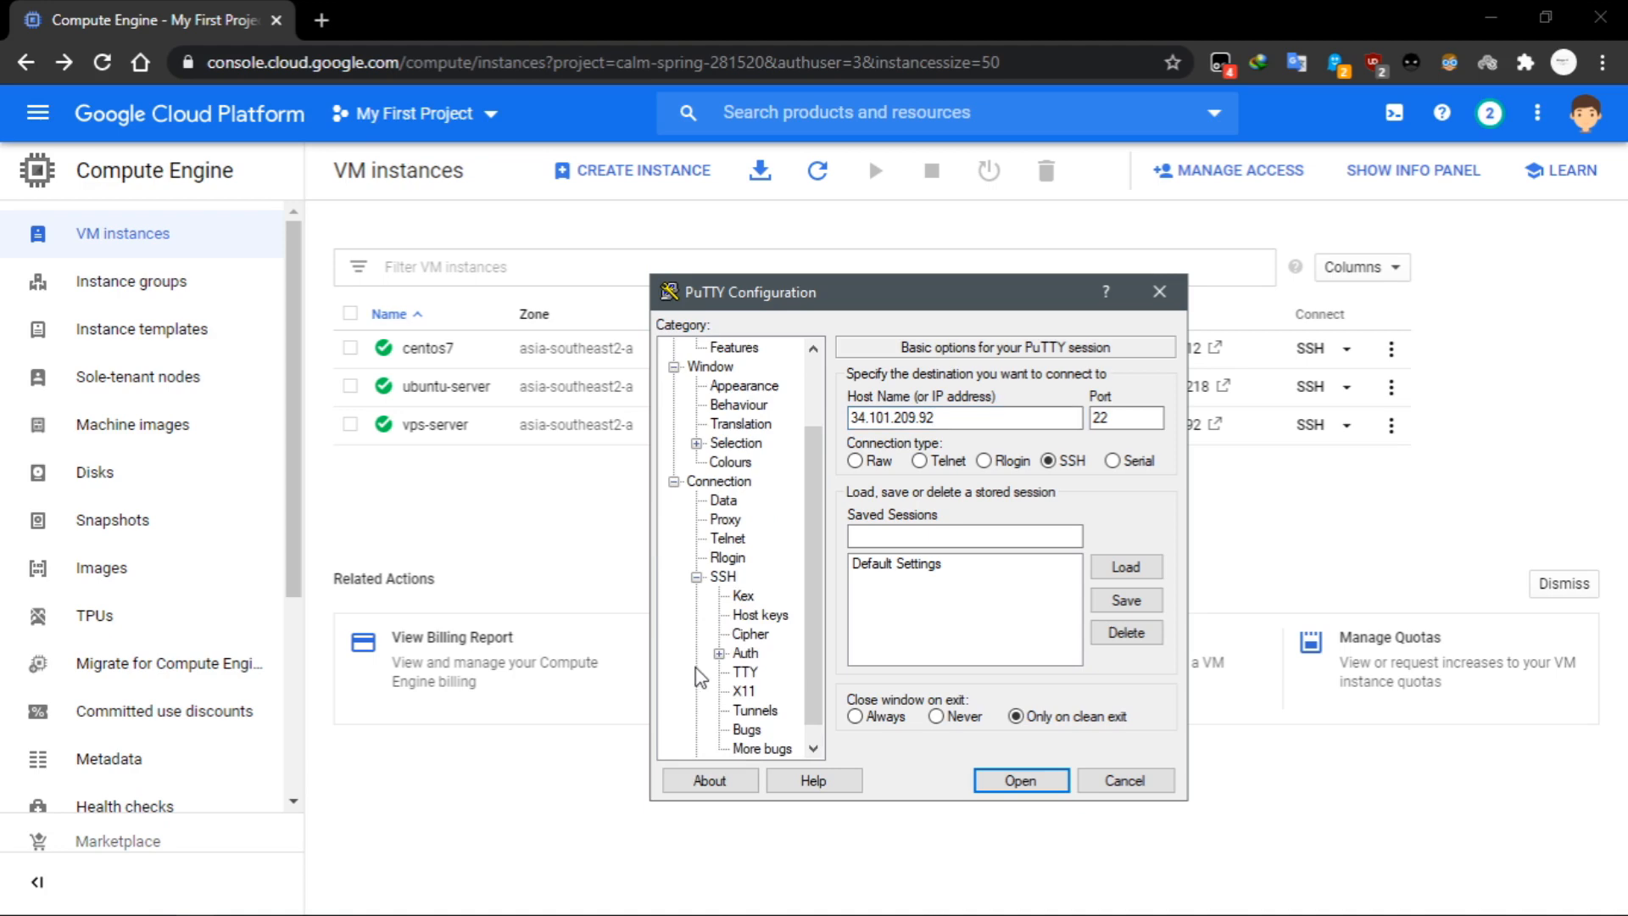
{"action": "left_click", "coordinate": [745, 635]}
{"action": "left_click", "coordinate": [1128, 621]}
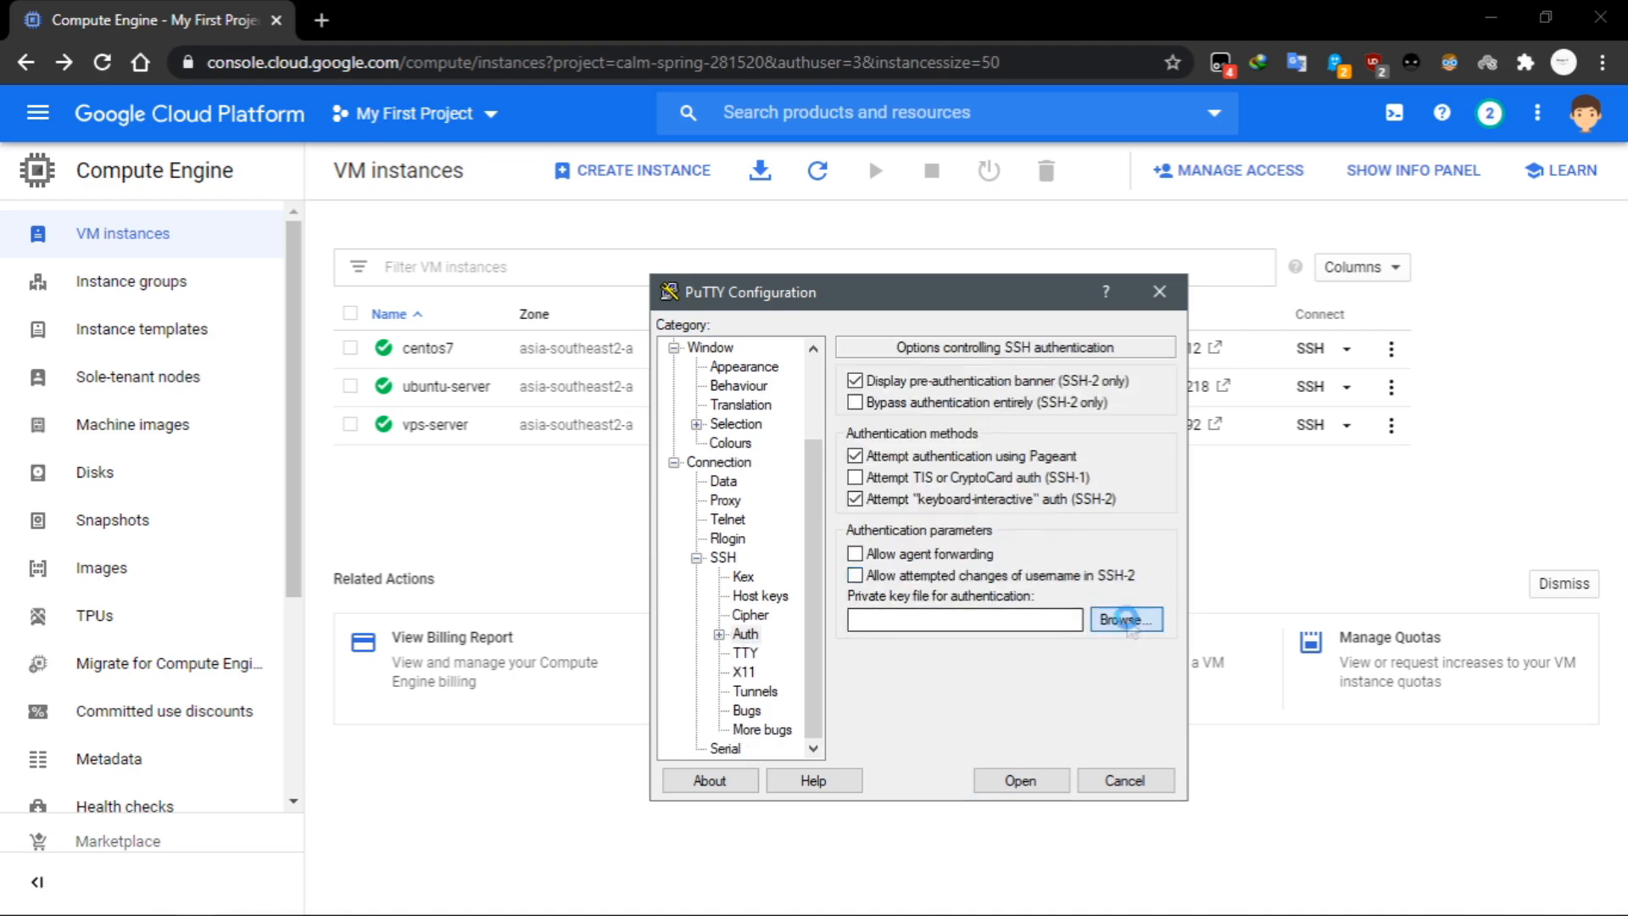
{"action": "left_click", "coordinate": [1045, 602]}
{"action": "left_click", "coordinate": [1254, 836]}
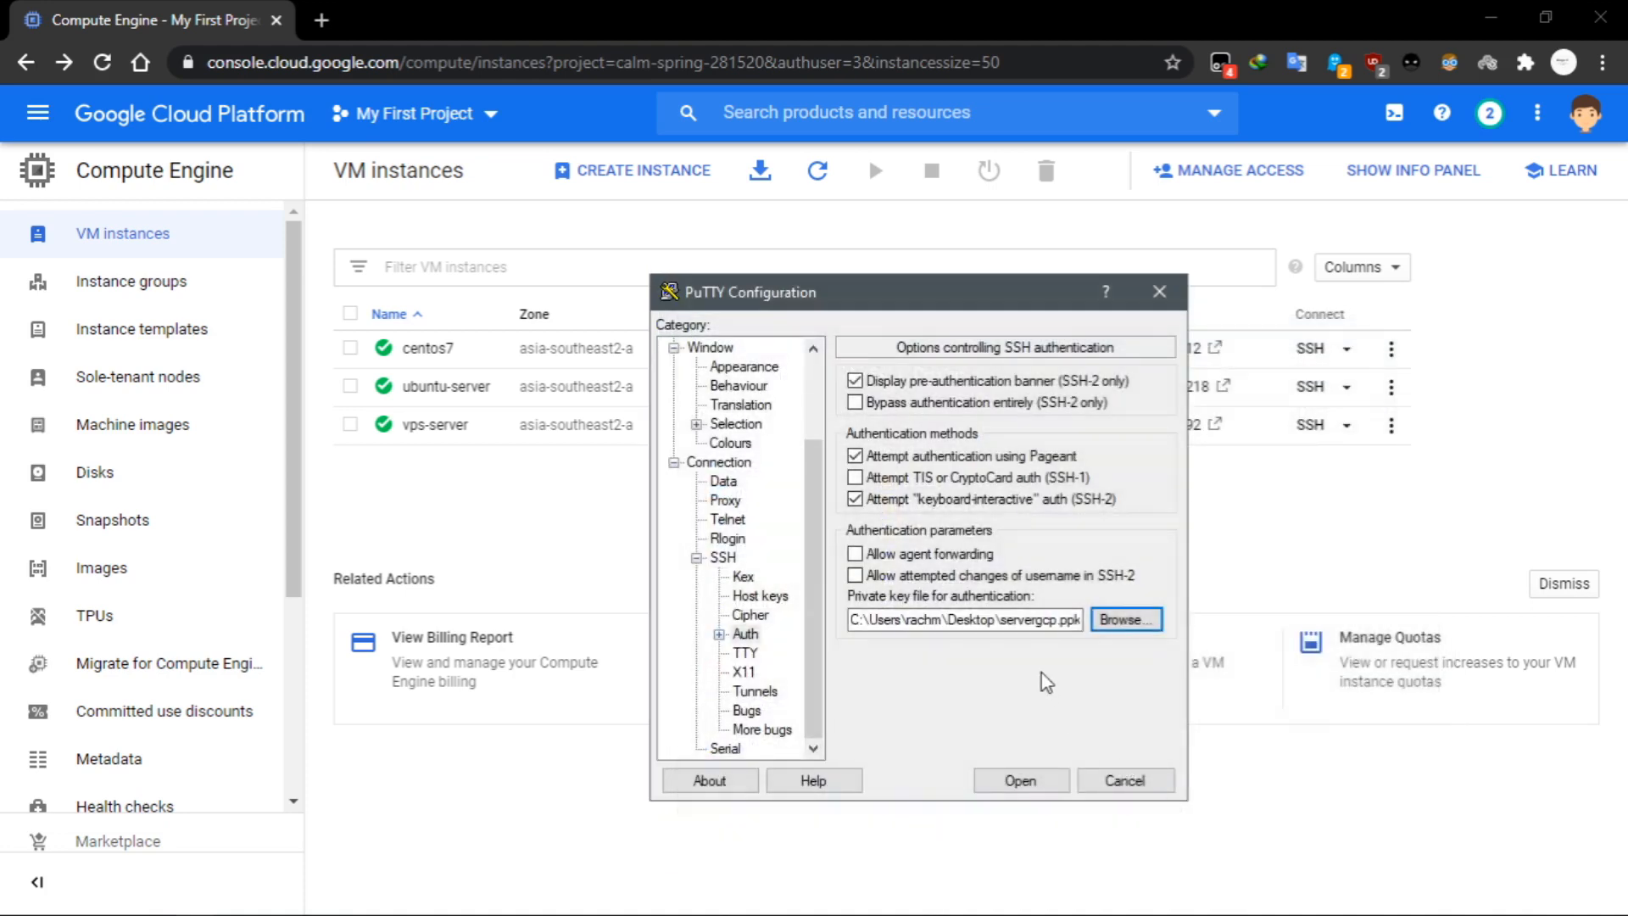
Open the SSH session to vps-server and log in as server.
{"action": "left_click", "coordinate": [1041, 781]}
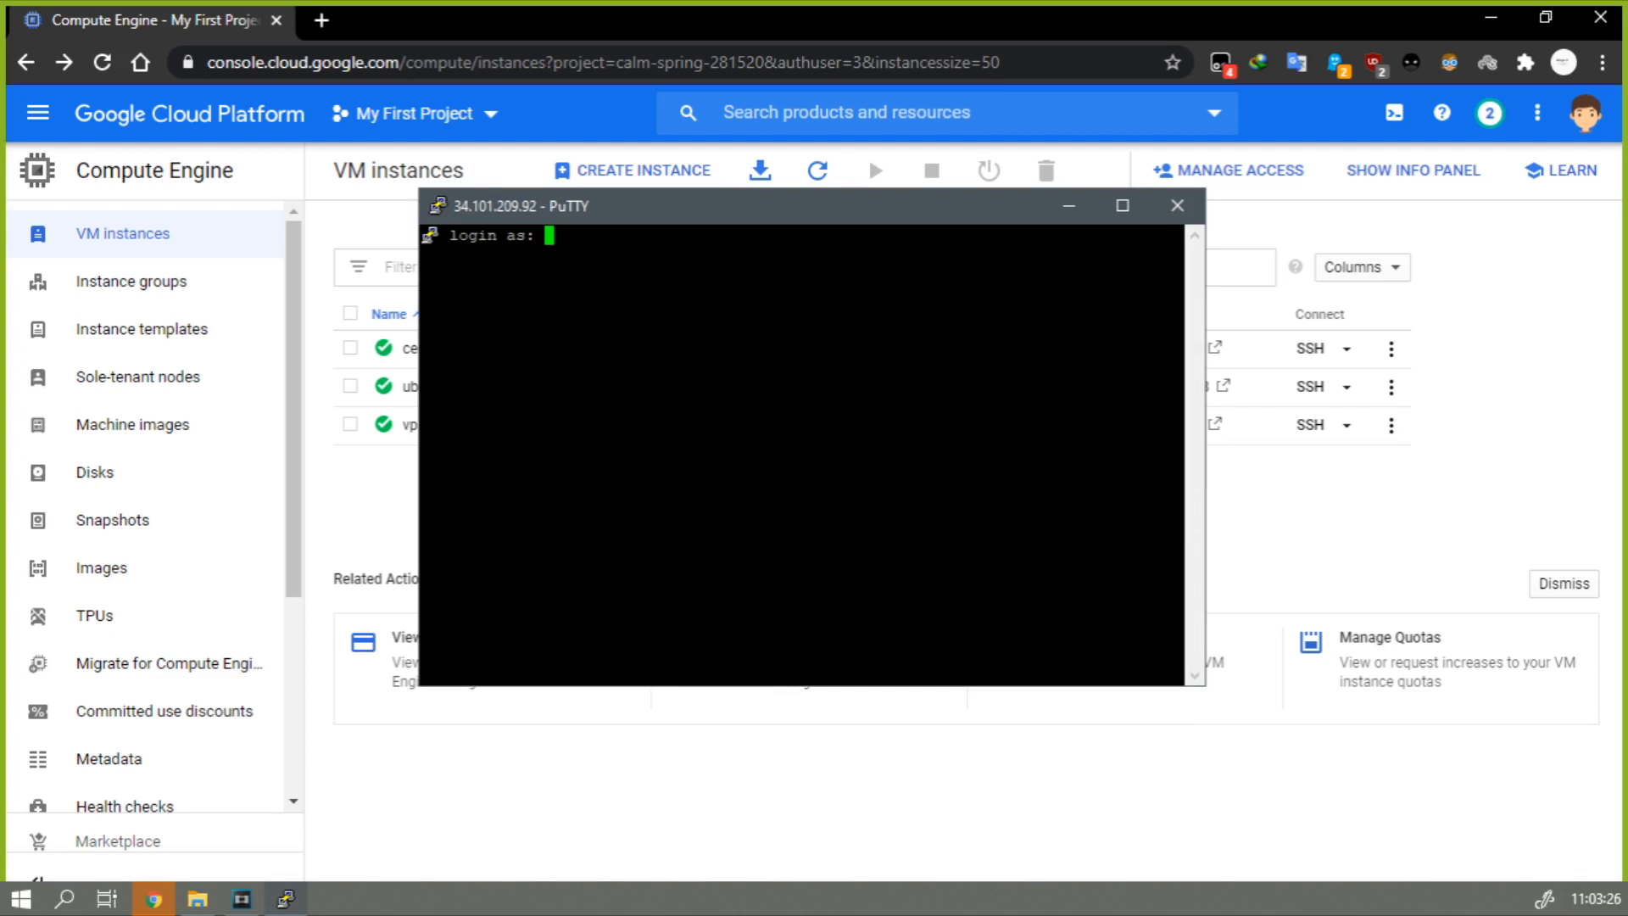
{"action": "type", "text": "server"}
{"action": "key", "text": "Return"}
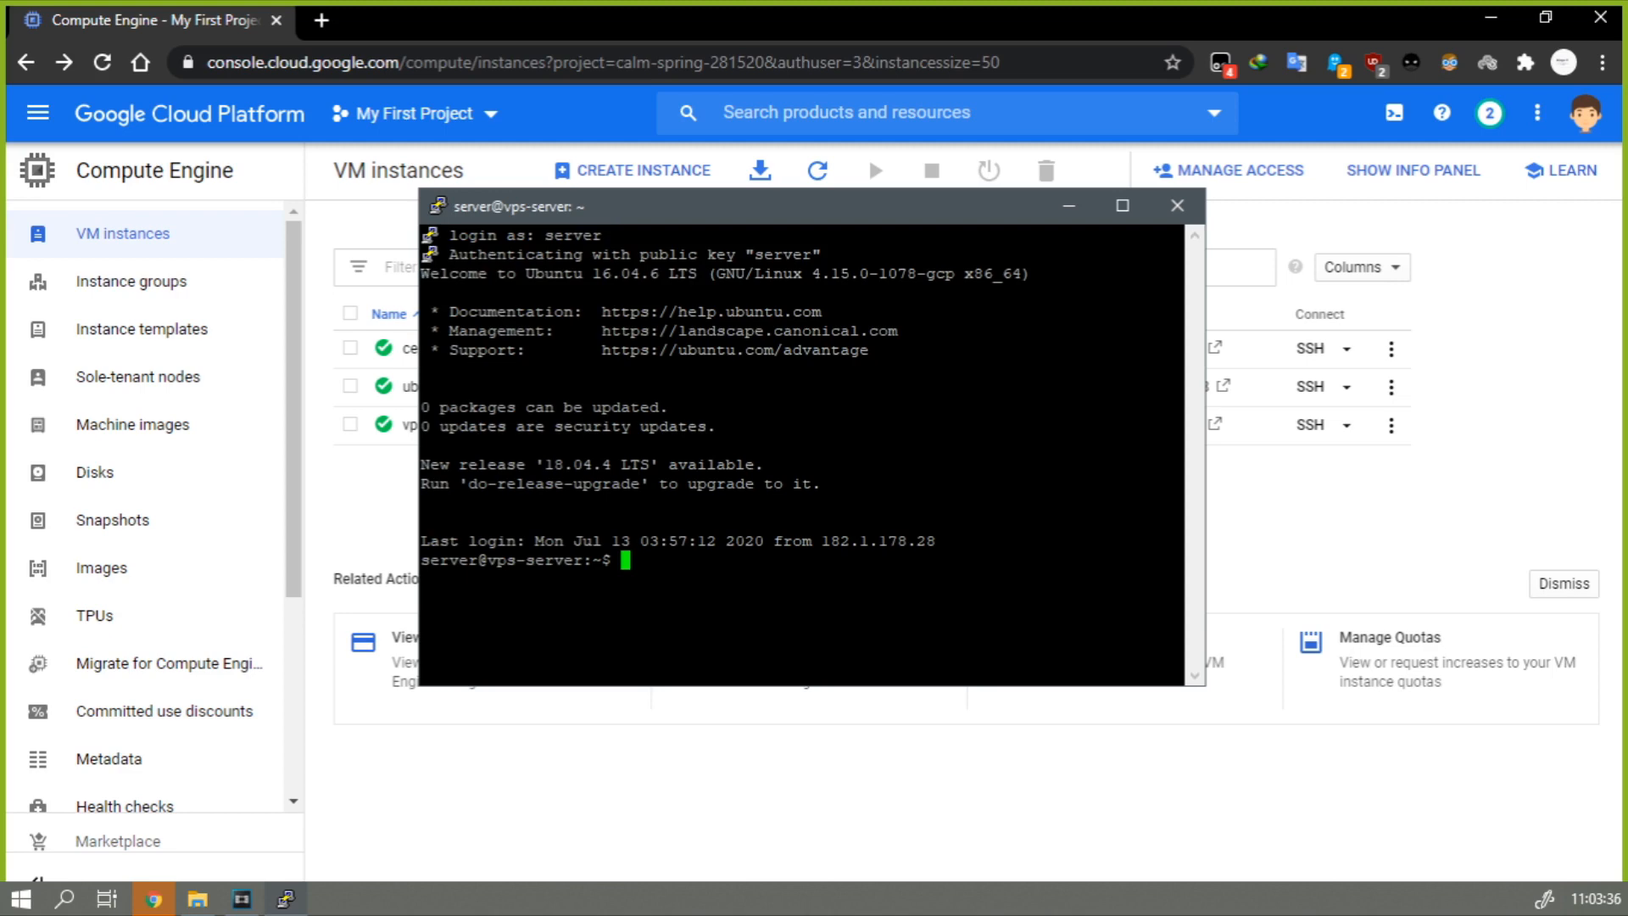
Switch to the root user with sudo su and update the package lists with apt-get update.
{"action": "type", "text": "sudo su"}
{"action": "key", "text": "Return"}
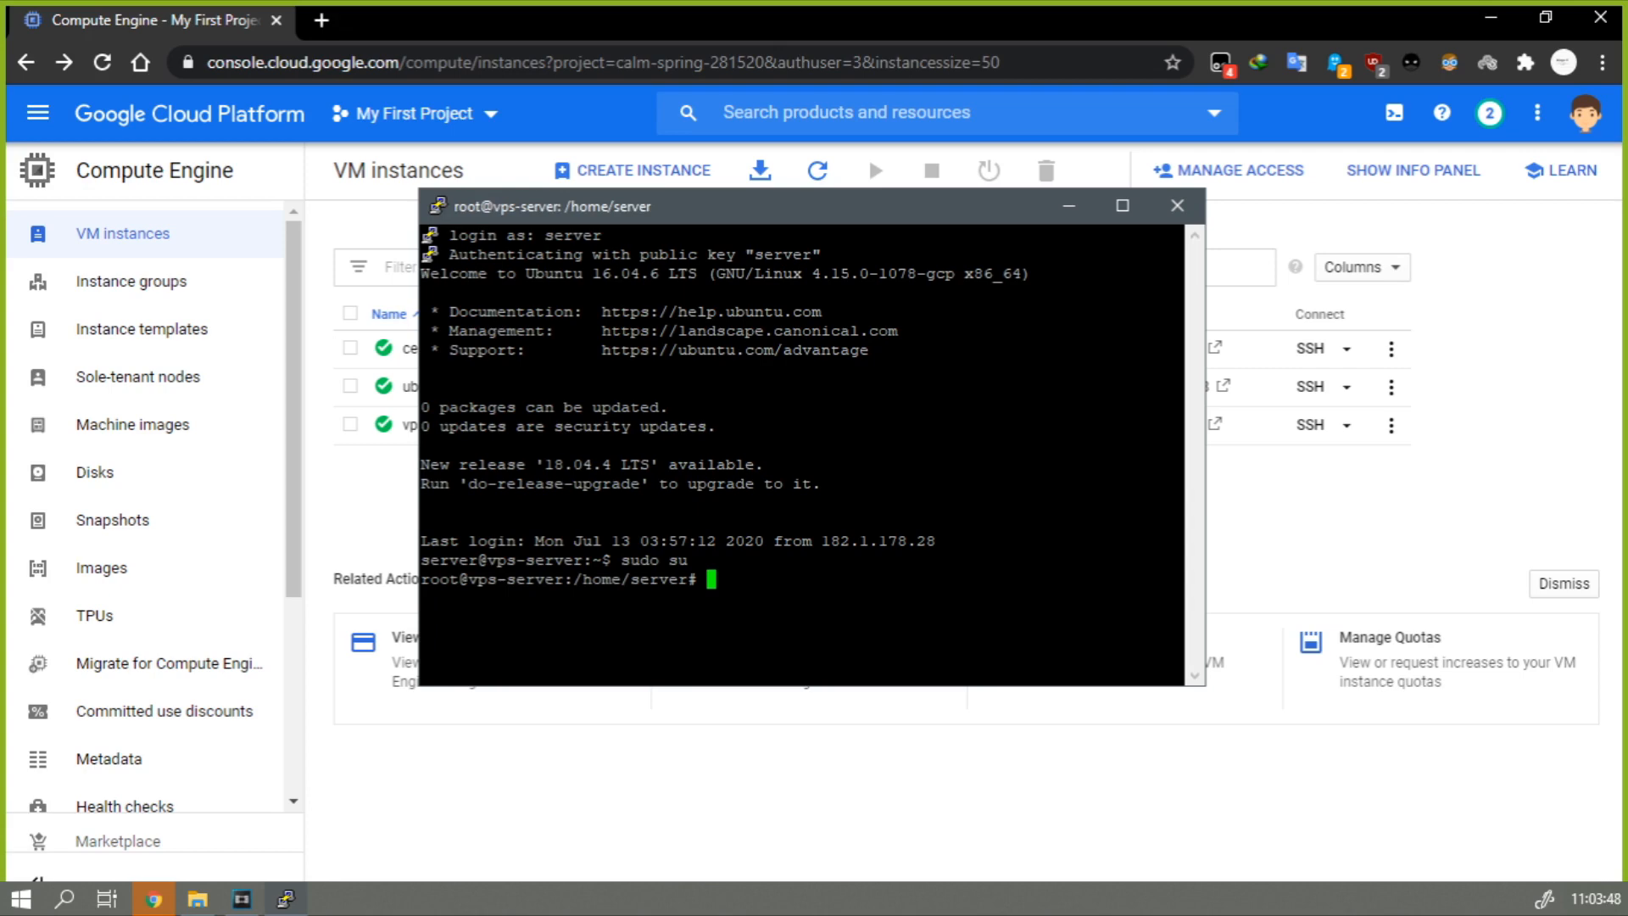
{"action": "type", "text": "apt-get update"}
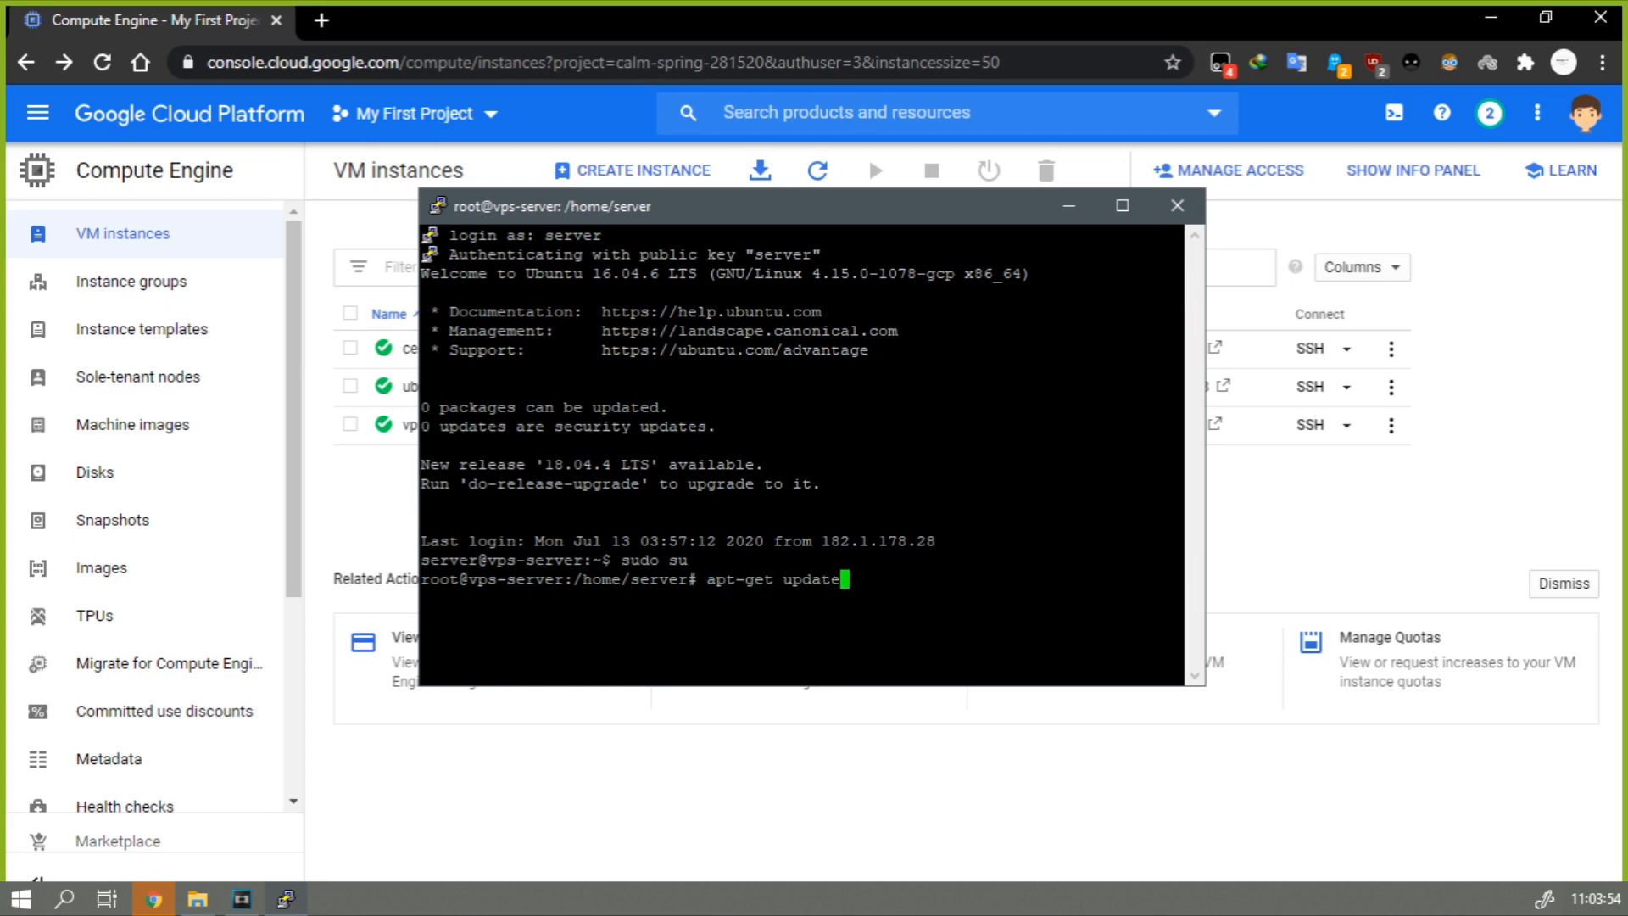
{"action": "key", "text": "Return"}
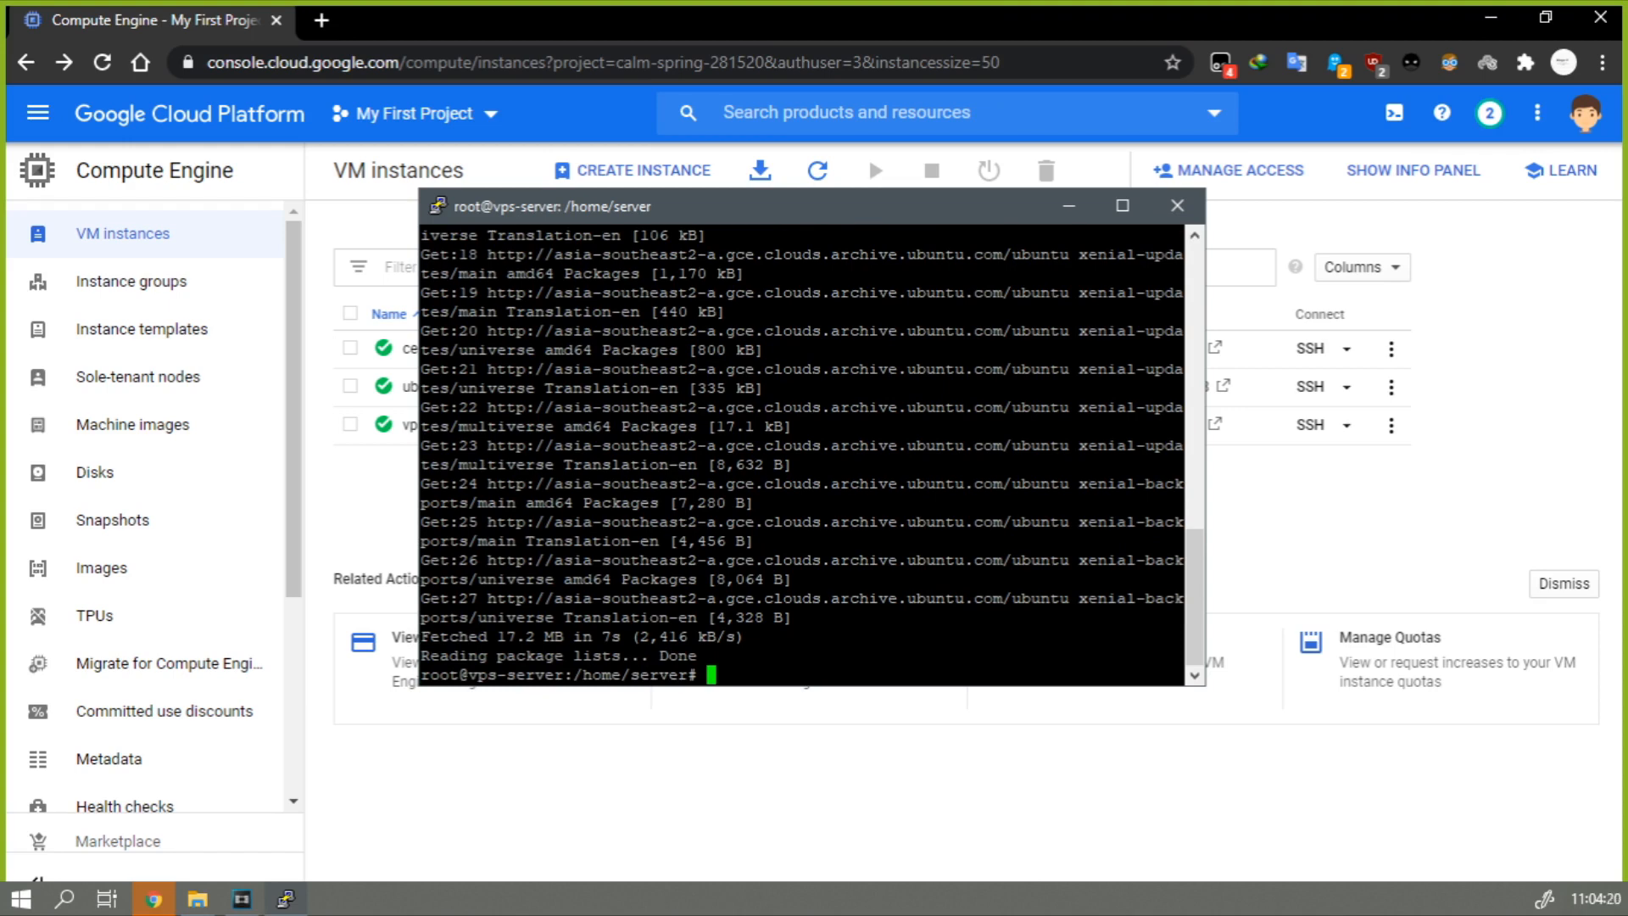
Install the Apache web server with apt-get install apache2 -y.
{"action": "type", "text": "apt-get install apache2"}
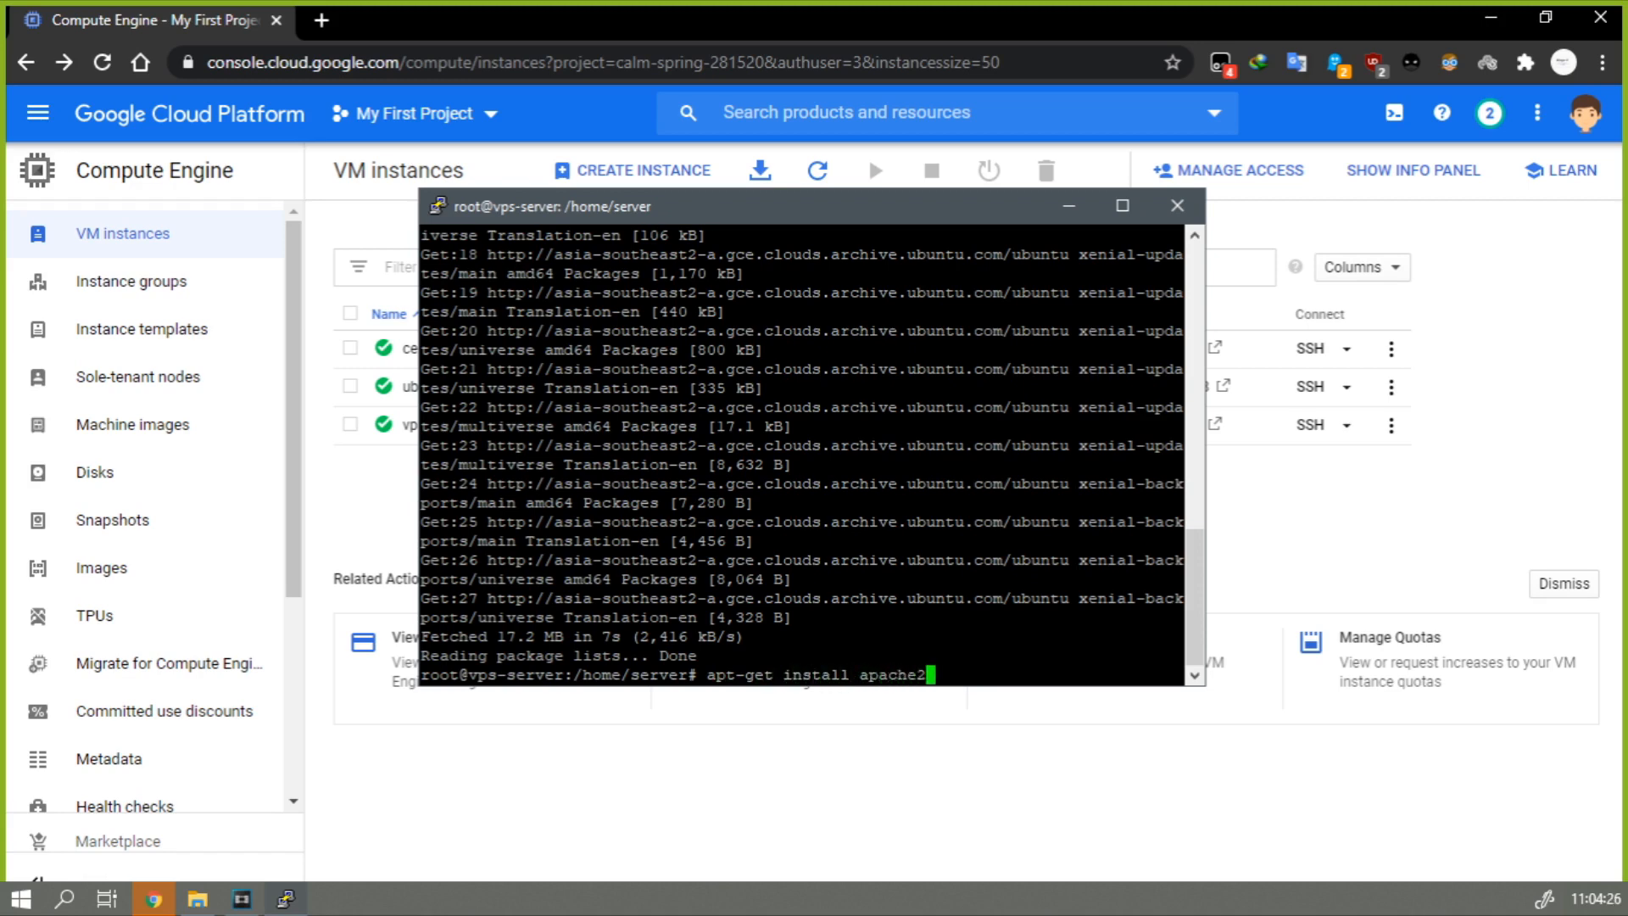
{"action": "type", "text": " -y"}
{"action": "key", "text": "Return"}
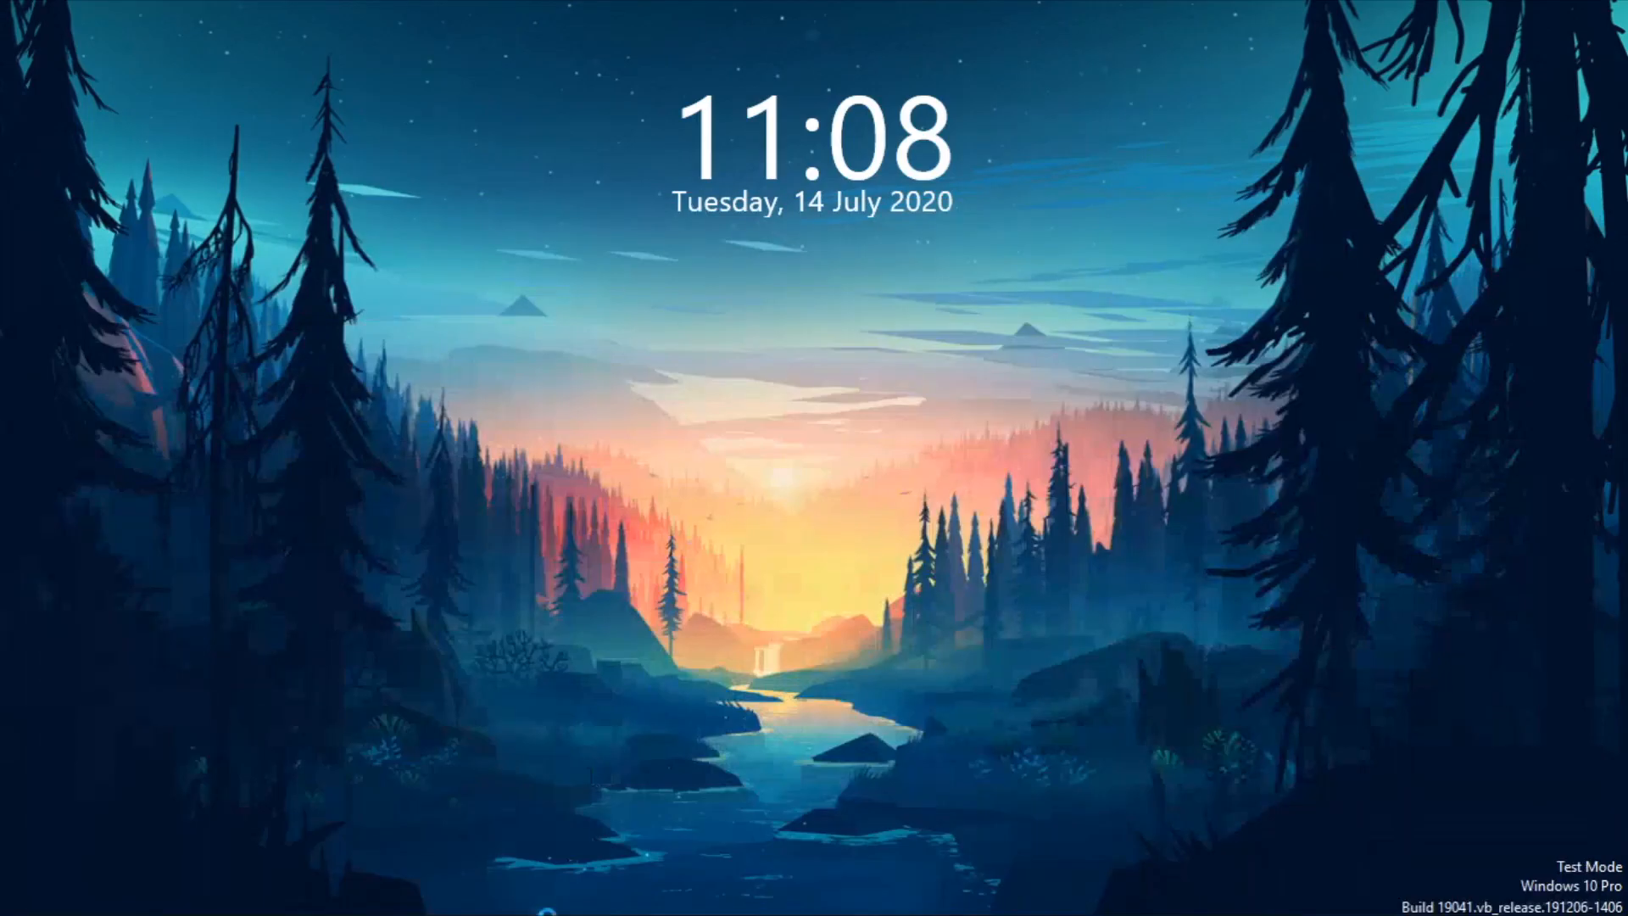
Switch to Dreamweaver and look through the source code of index.html, from the head section to the banner area.
{"action": "left_click", "coordinate": [243, 897]}
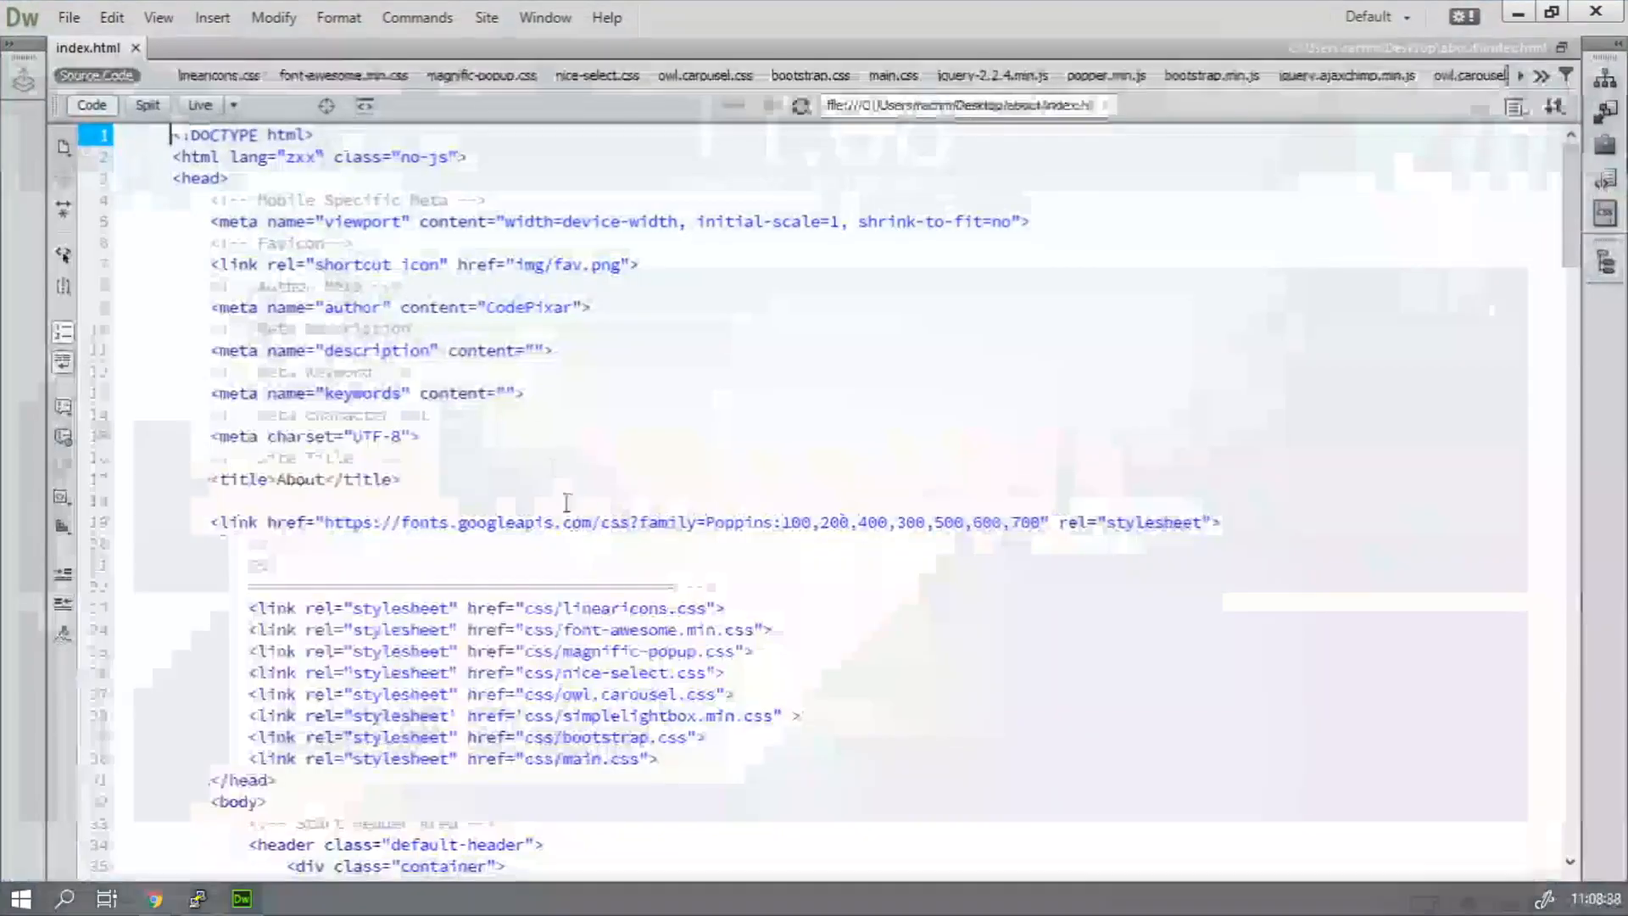
{"action": "scroll", "coordinate": [448, 362], "scroll_direction": "down", "scroll_amount": 11}
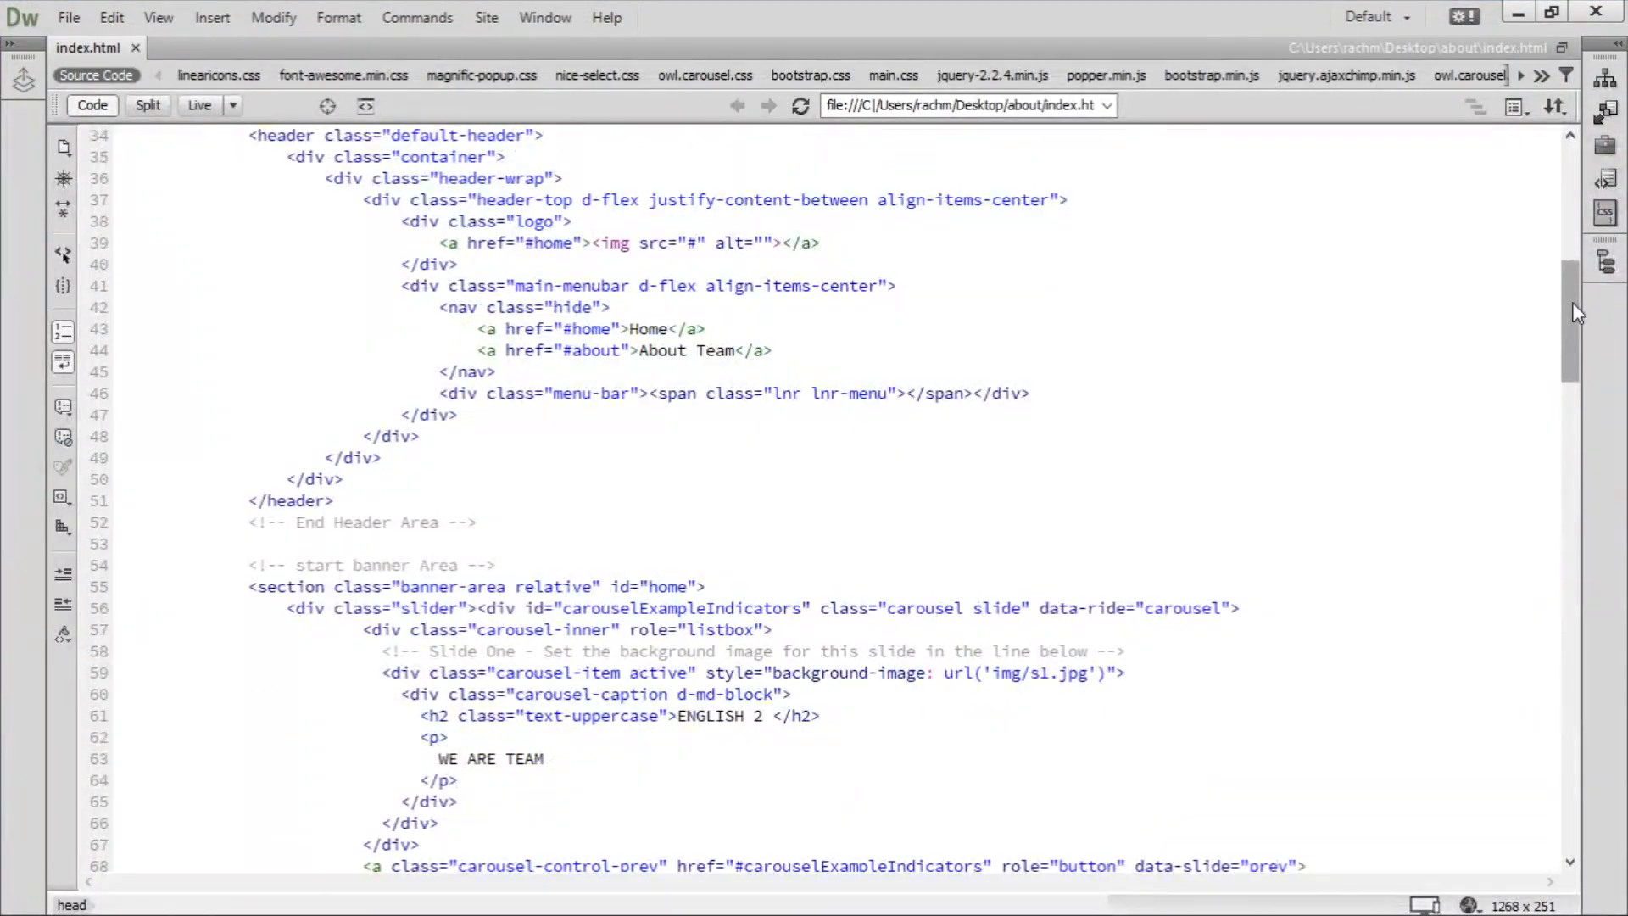
{"action": "left_click_drag", "start_coordinate": [1574, 302], "coordinate": [1577, 170]}
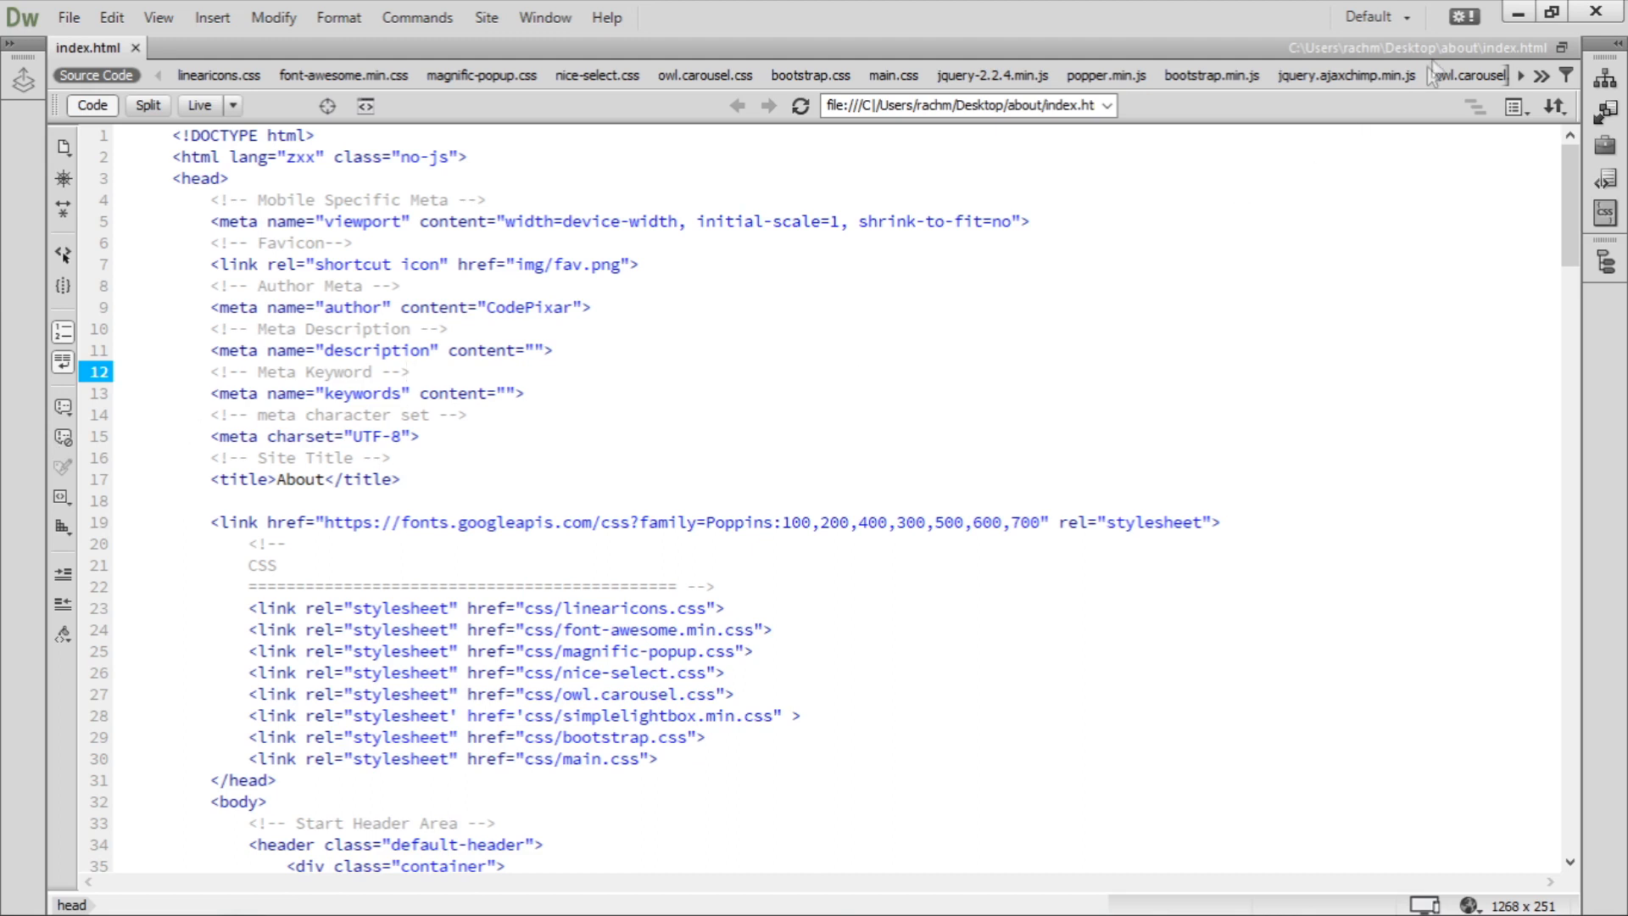
{"action": "left_click", "coordinate": [1518, 15]}
Return to the VM instances list in Chrome and bring the PuTTY session of vps-server to the front.
{"action": "left_click", "coordinate": [162, 897]}
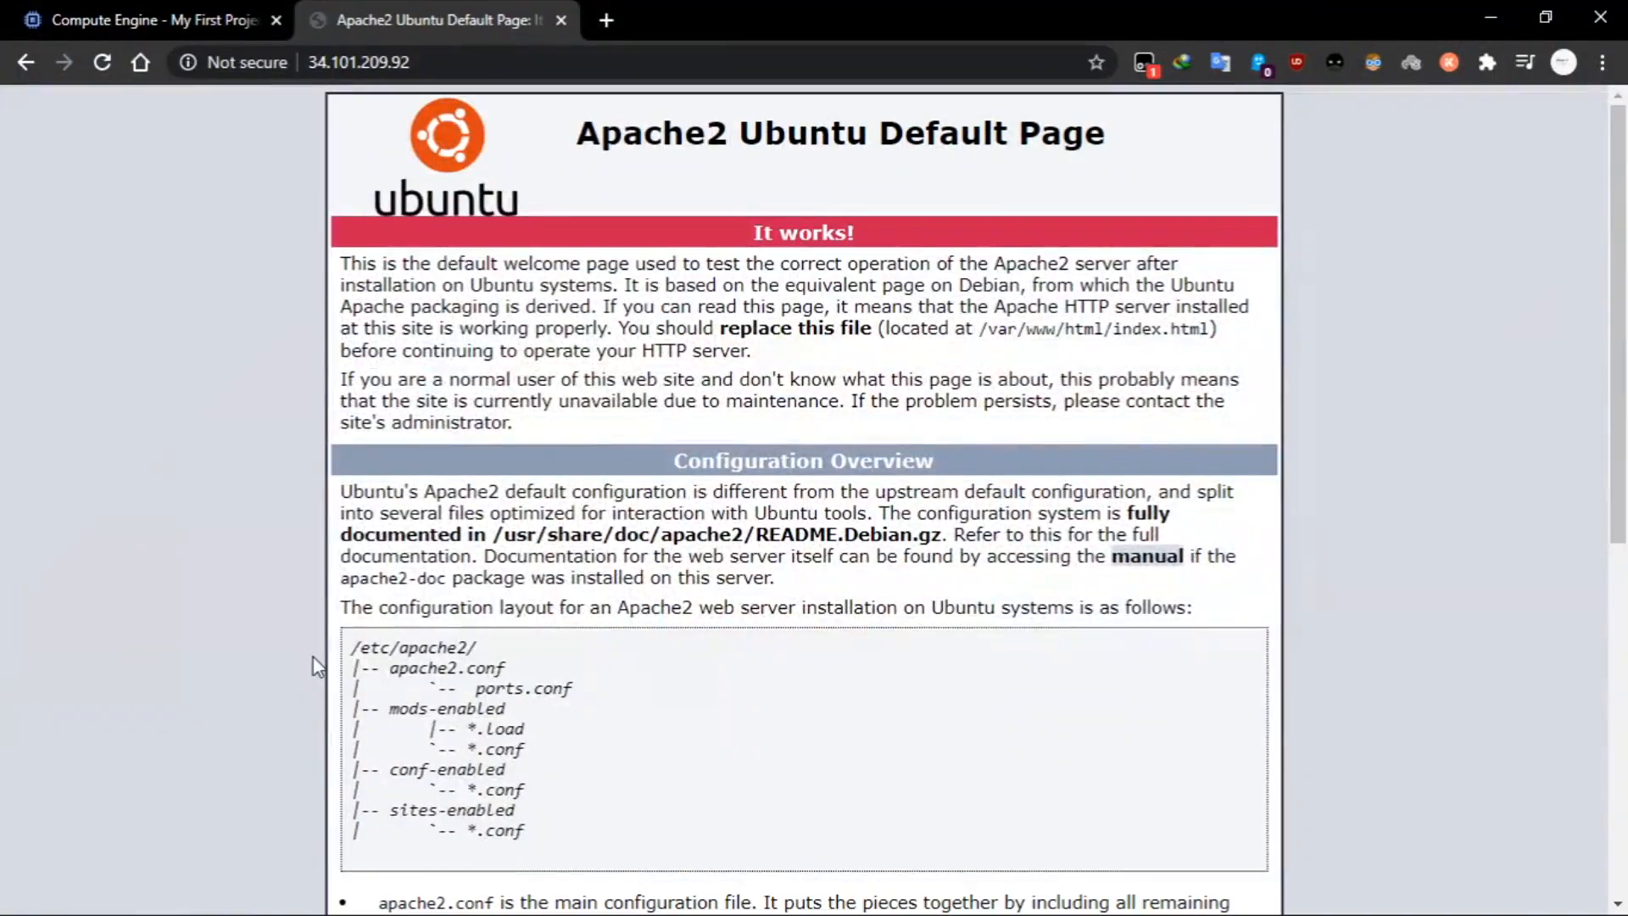
{"action": "left_click", "coordinate": [240, 21]}
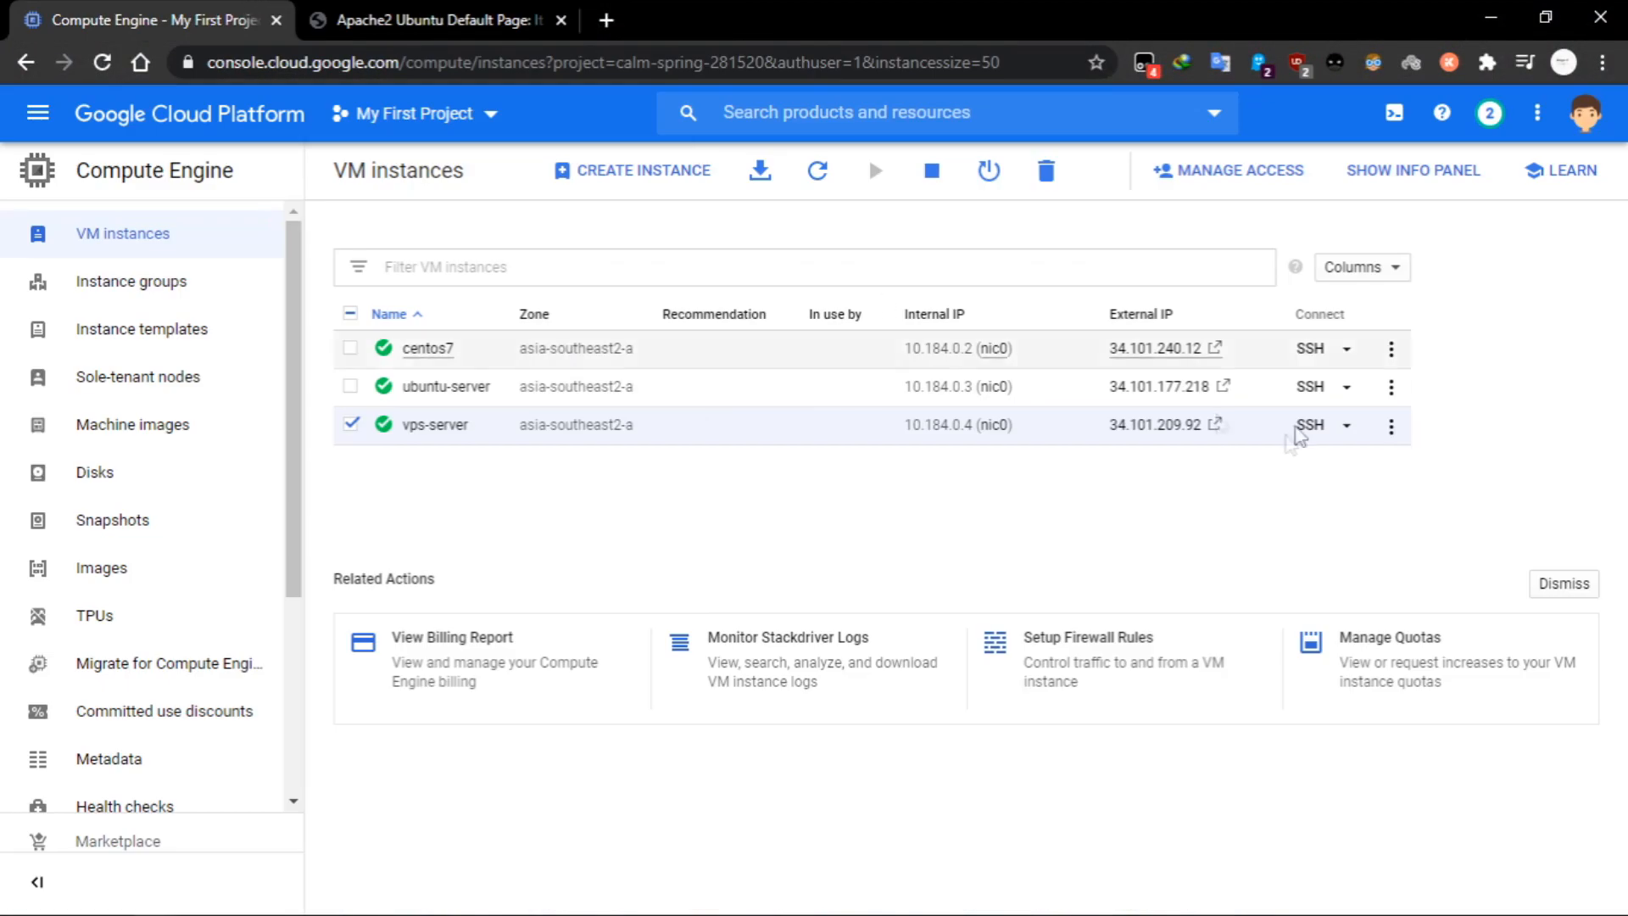
{"action": "left_click", "coordinate": [196, 903]}
{"action": "left_click_drag", "start_coordinate": [760, 270], "coordinate": [659, 261]}
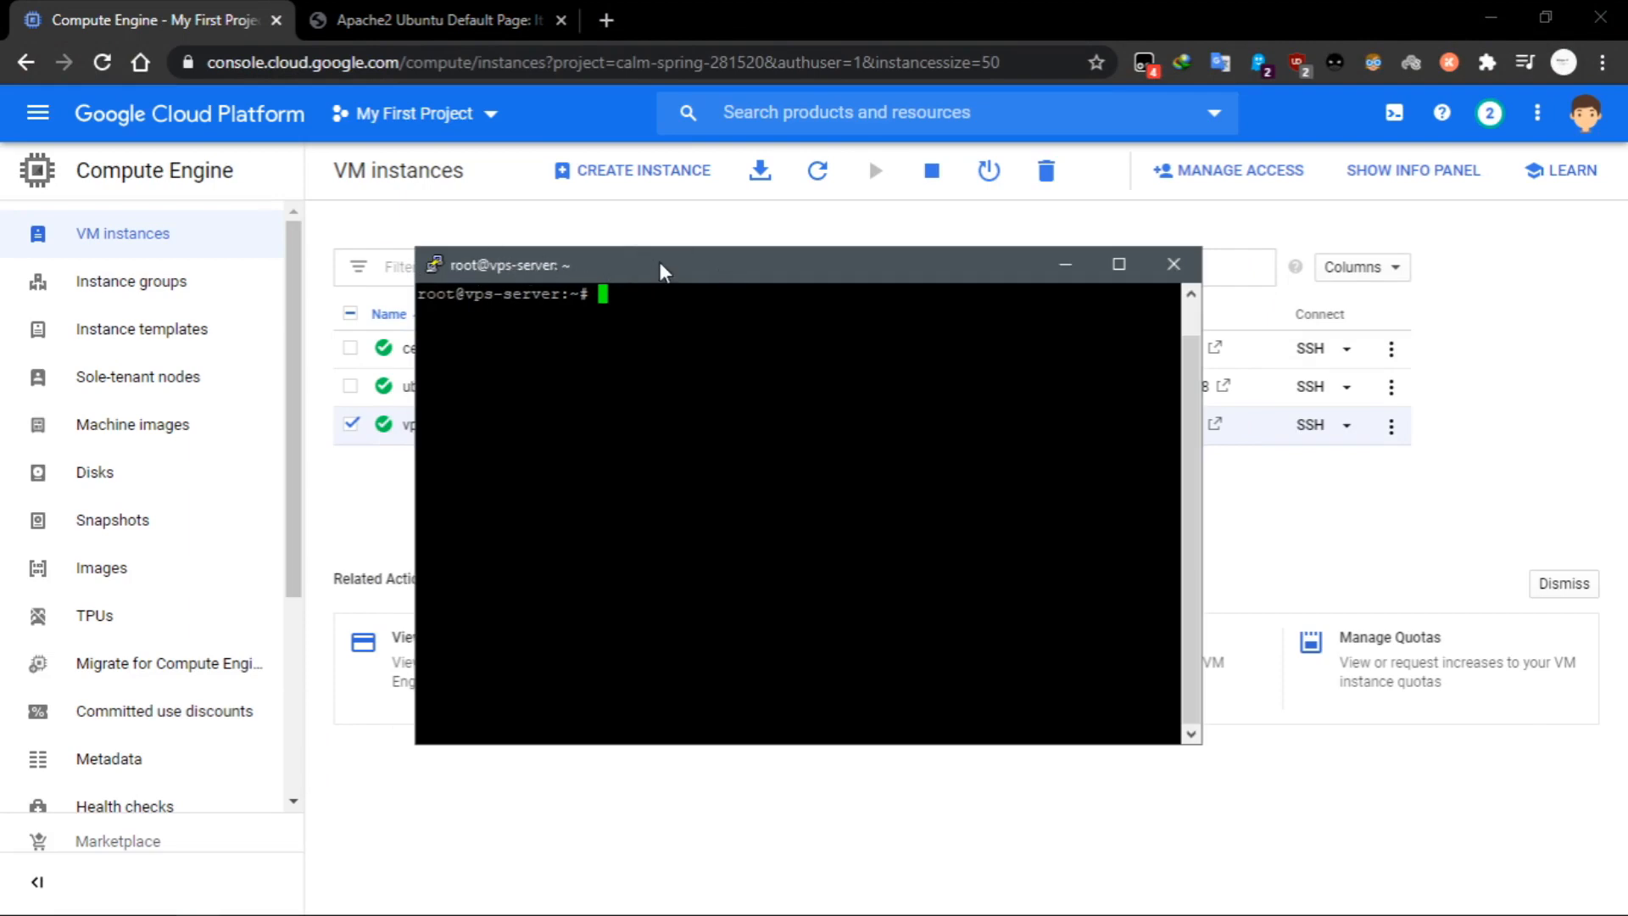
{"action": "left_click_drag", "start_coordinate": [659, 261], "coordinate": [723, 250]}
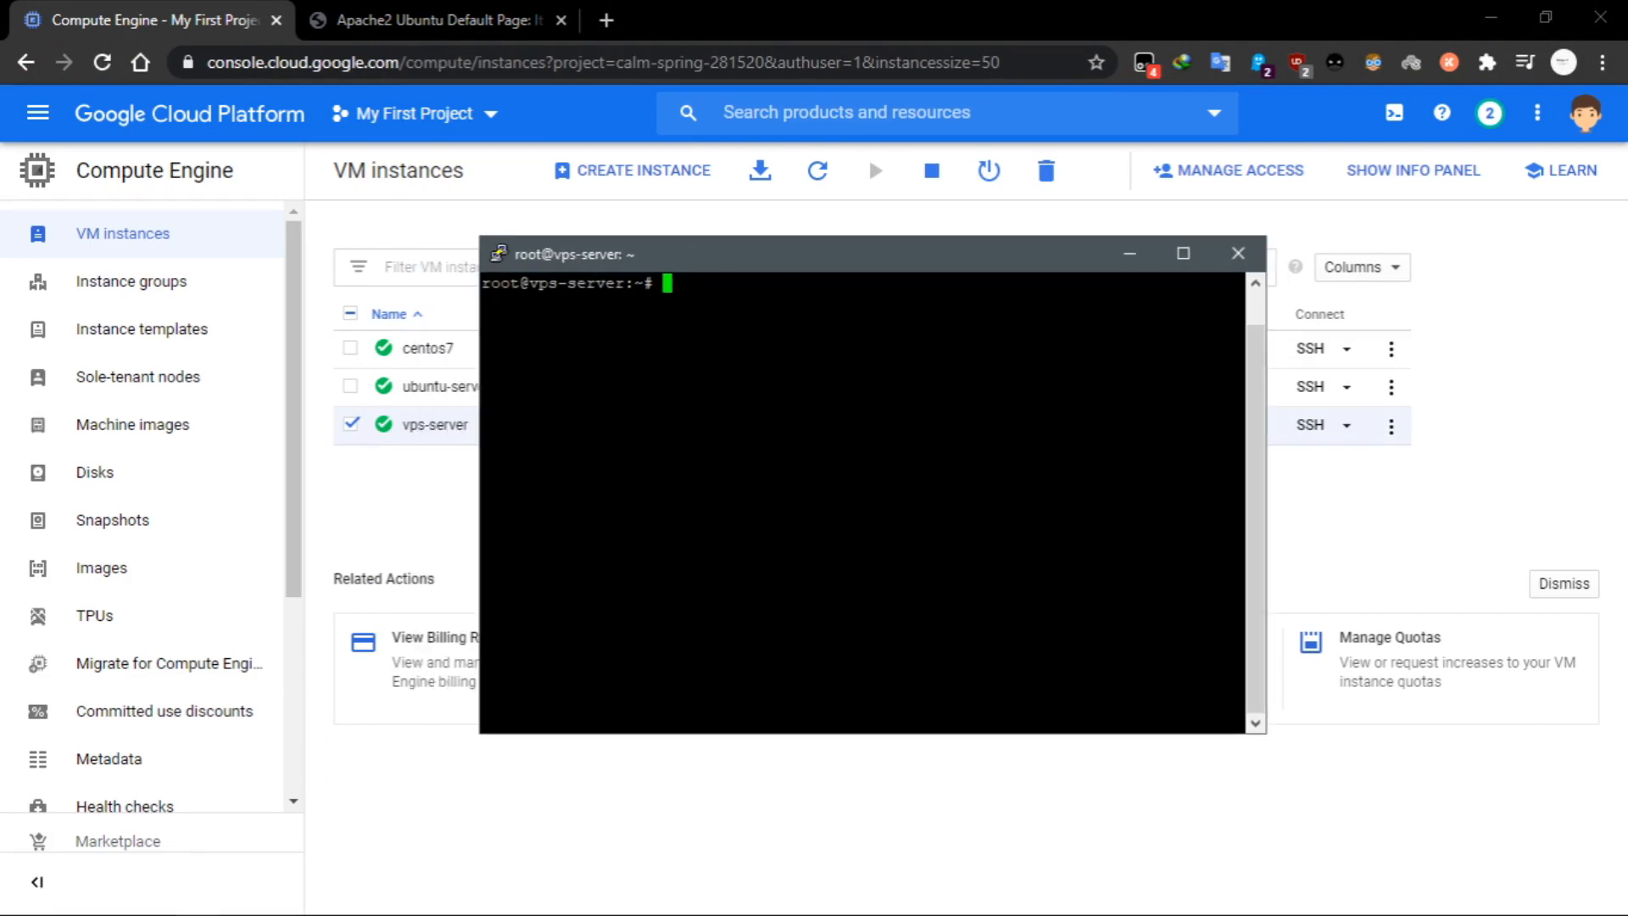
Run sudo su in the vps-server session and clear the terminal.
{"action": "type", "text": "sudo su"}
{"action": "key", "text": "Return"}
{"action": "type", "text": "clear"}
{"action": "key", "text": "Return"}
{"action": "type", "text": "i"}
{"action": "key", "text": "BackSpace"}
Install the FTP server with apt-get install vsftpd -y.
{"action": "type", "text": "apt-get install "}
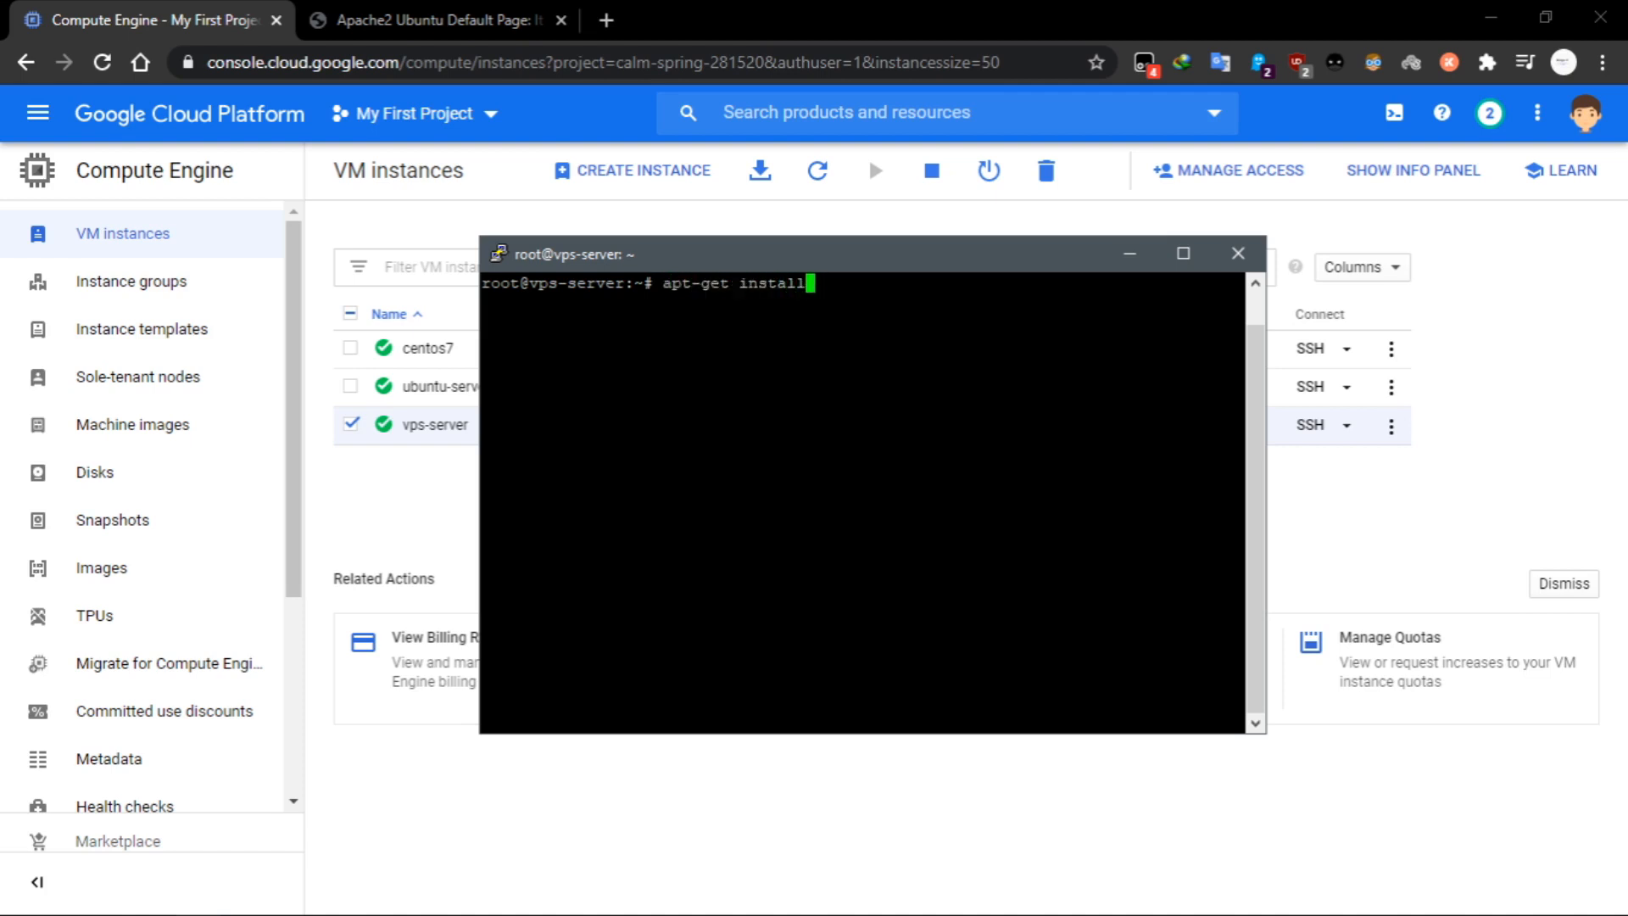
{"action": "type", "text": "vsftpd -y"}
{"action": "key", "text": "Return"}
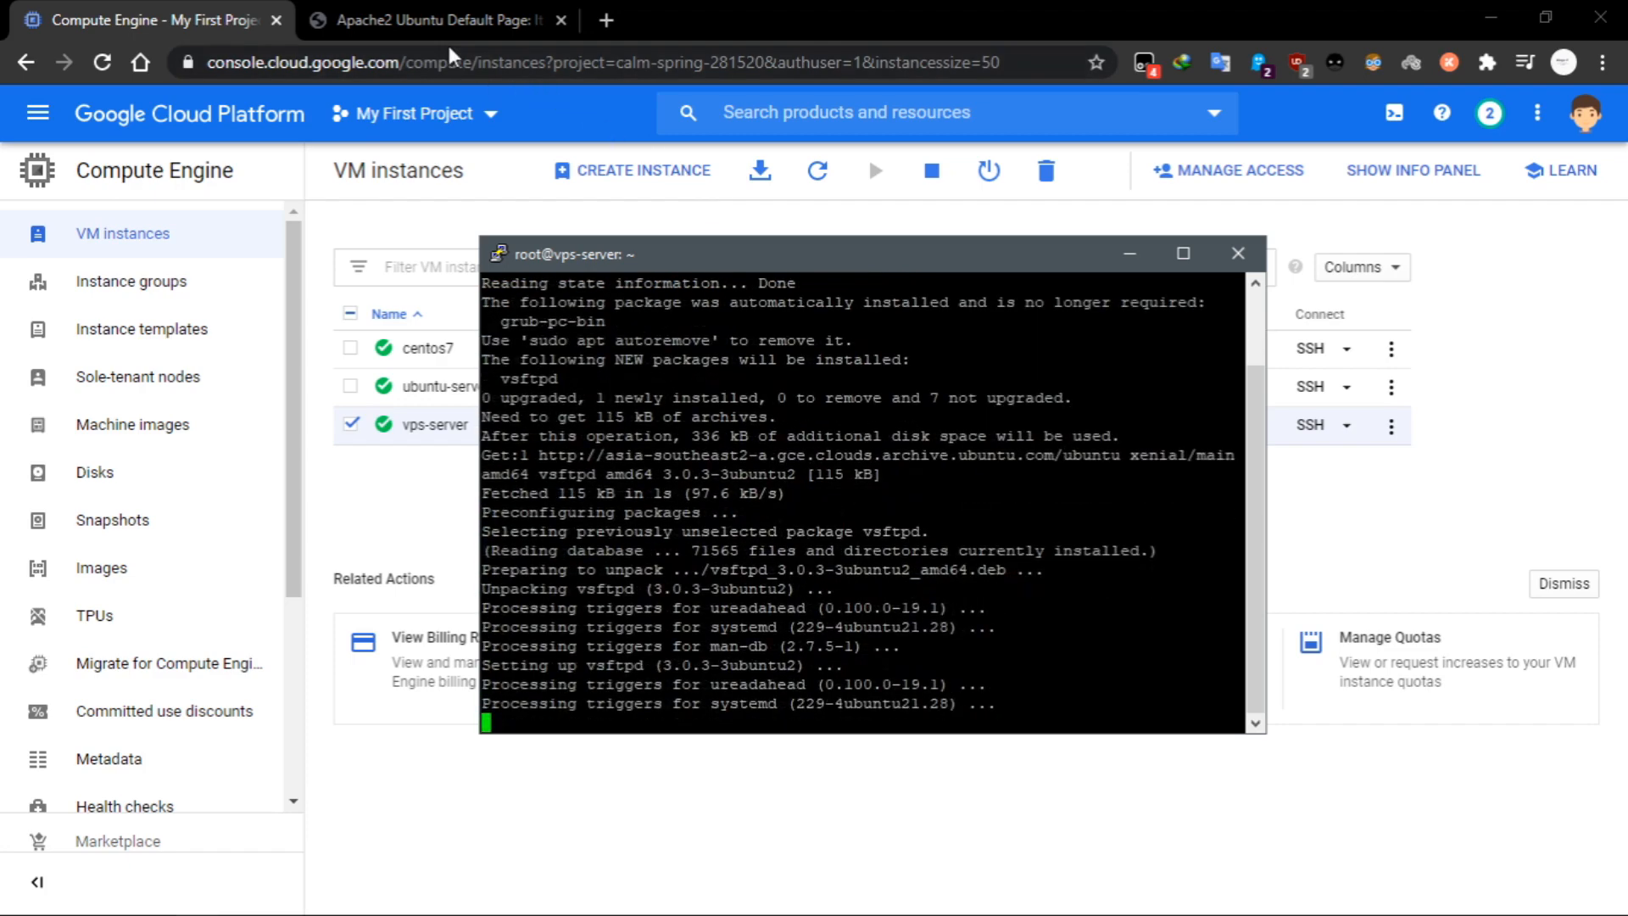
Open /etc/vsftpd.conf in nano and maximize the terminal window.
{"action": "left_click_drag", "start_coordinate": [880, 263], "coordinate": [880, 252]}
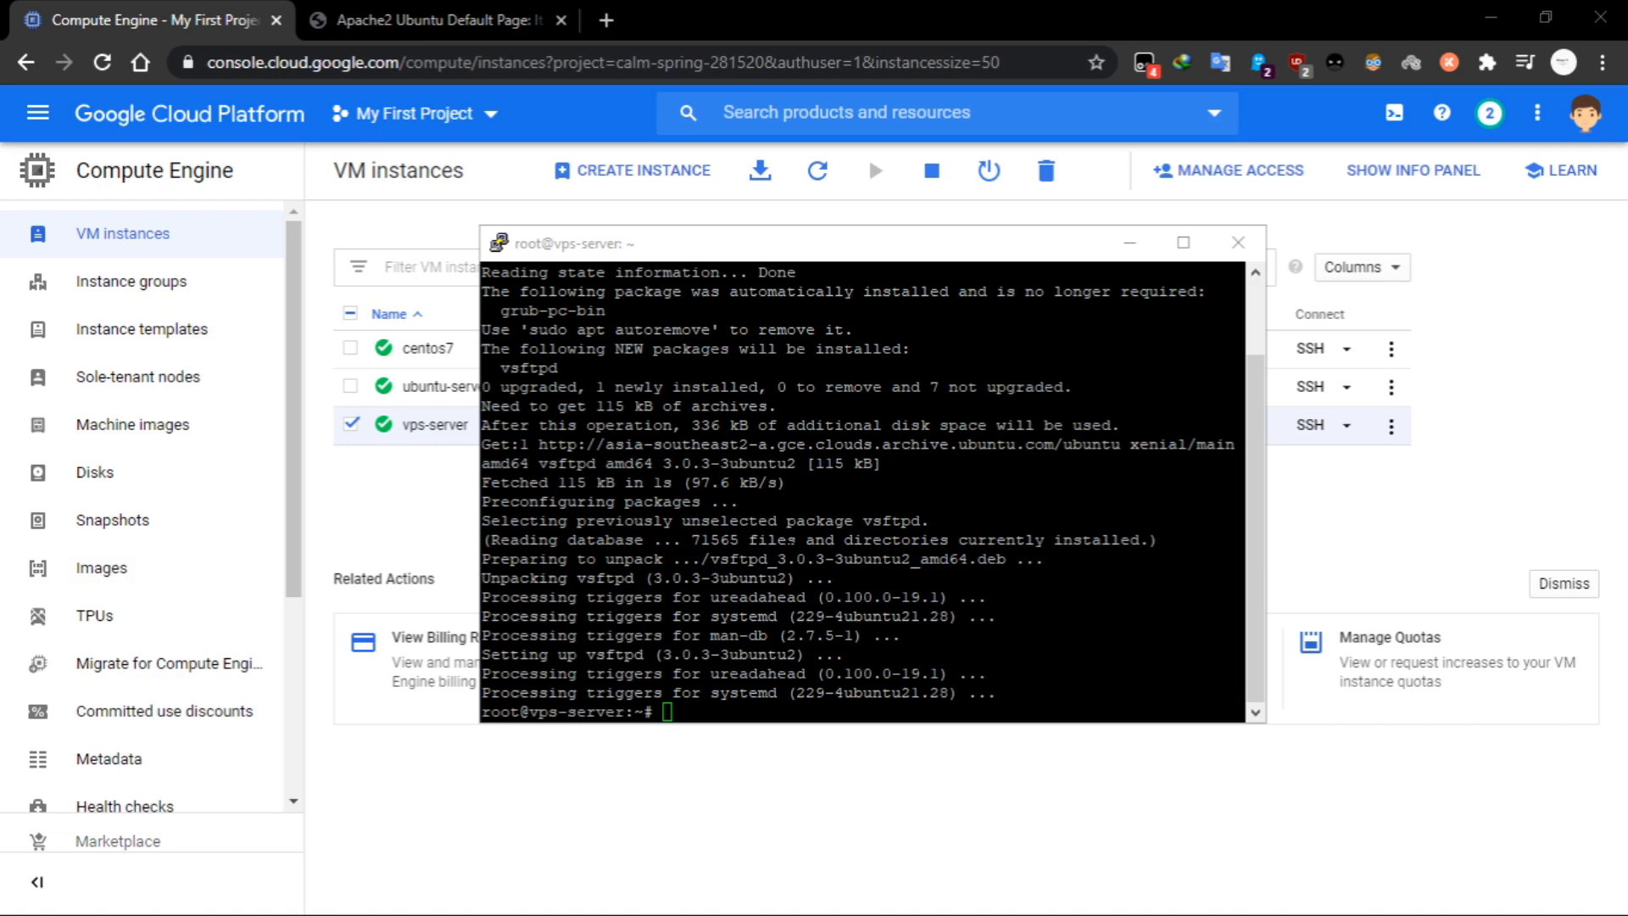
{"action": "left_click", "coordinate": [791, 541]}
{"action": "type", "text": "nano /et"}
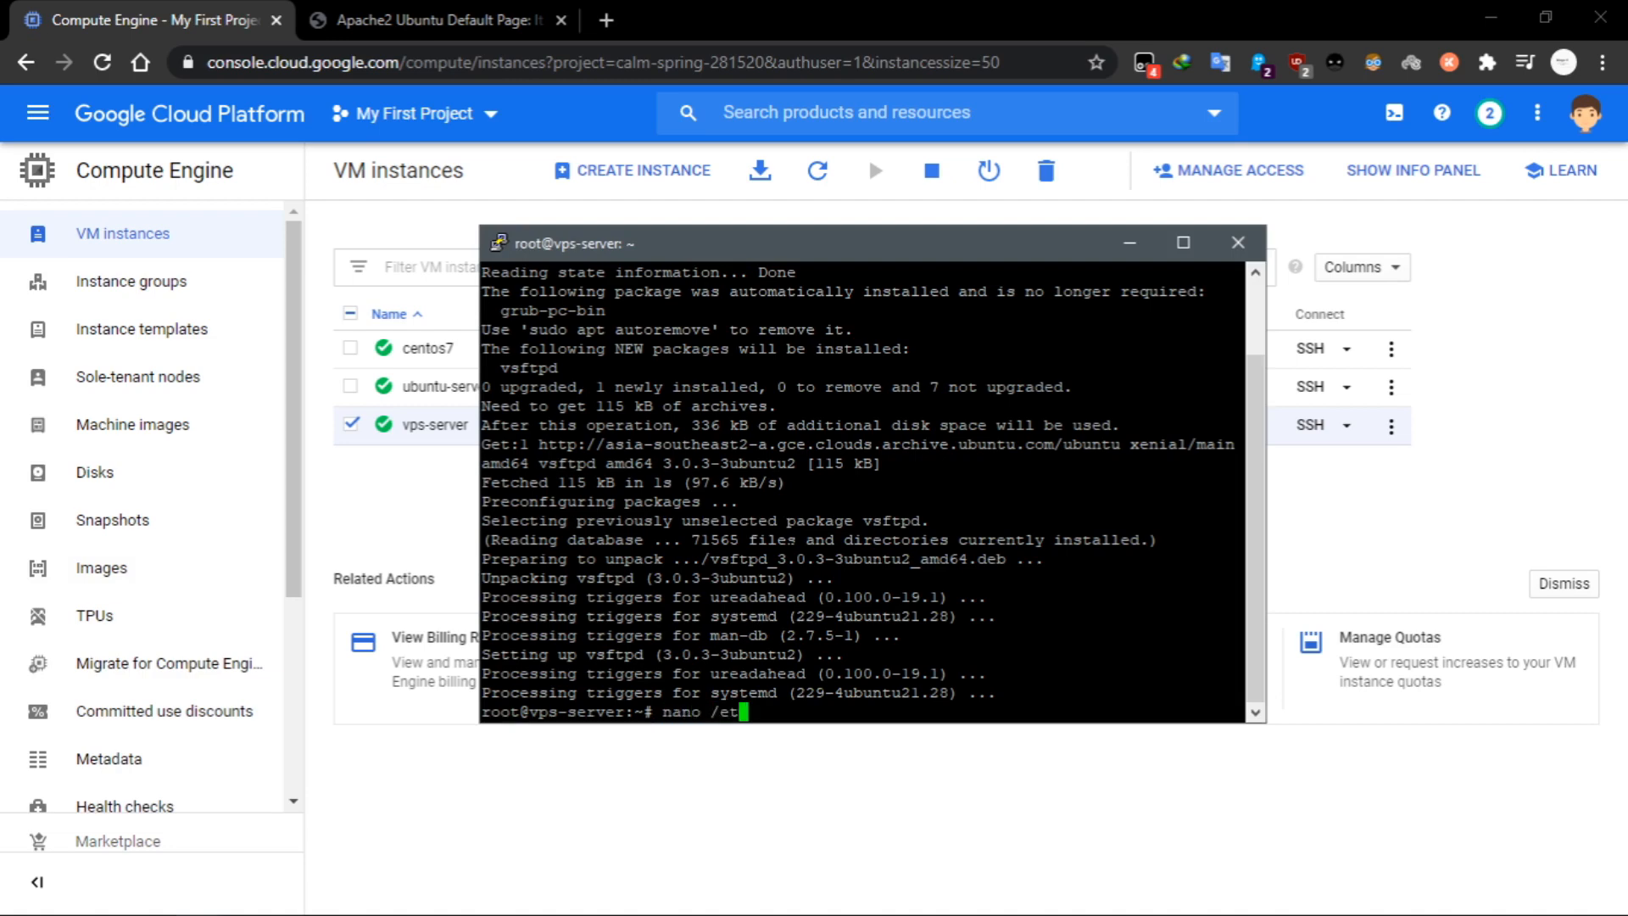
{"action": "type", "text": "c/vs"}
{"action": "key", "text": "Tab"}
{"action": "key", "text": "Return"}
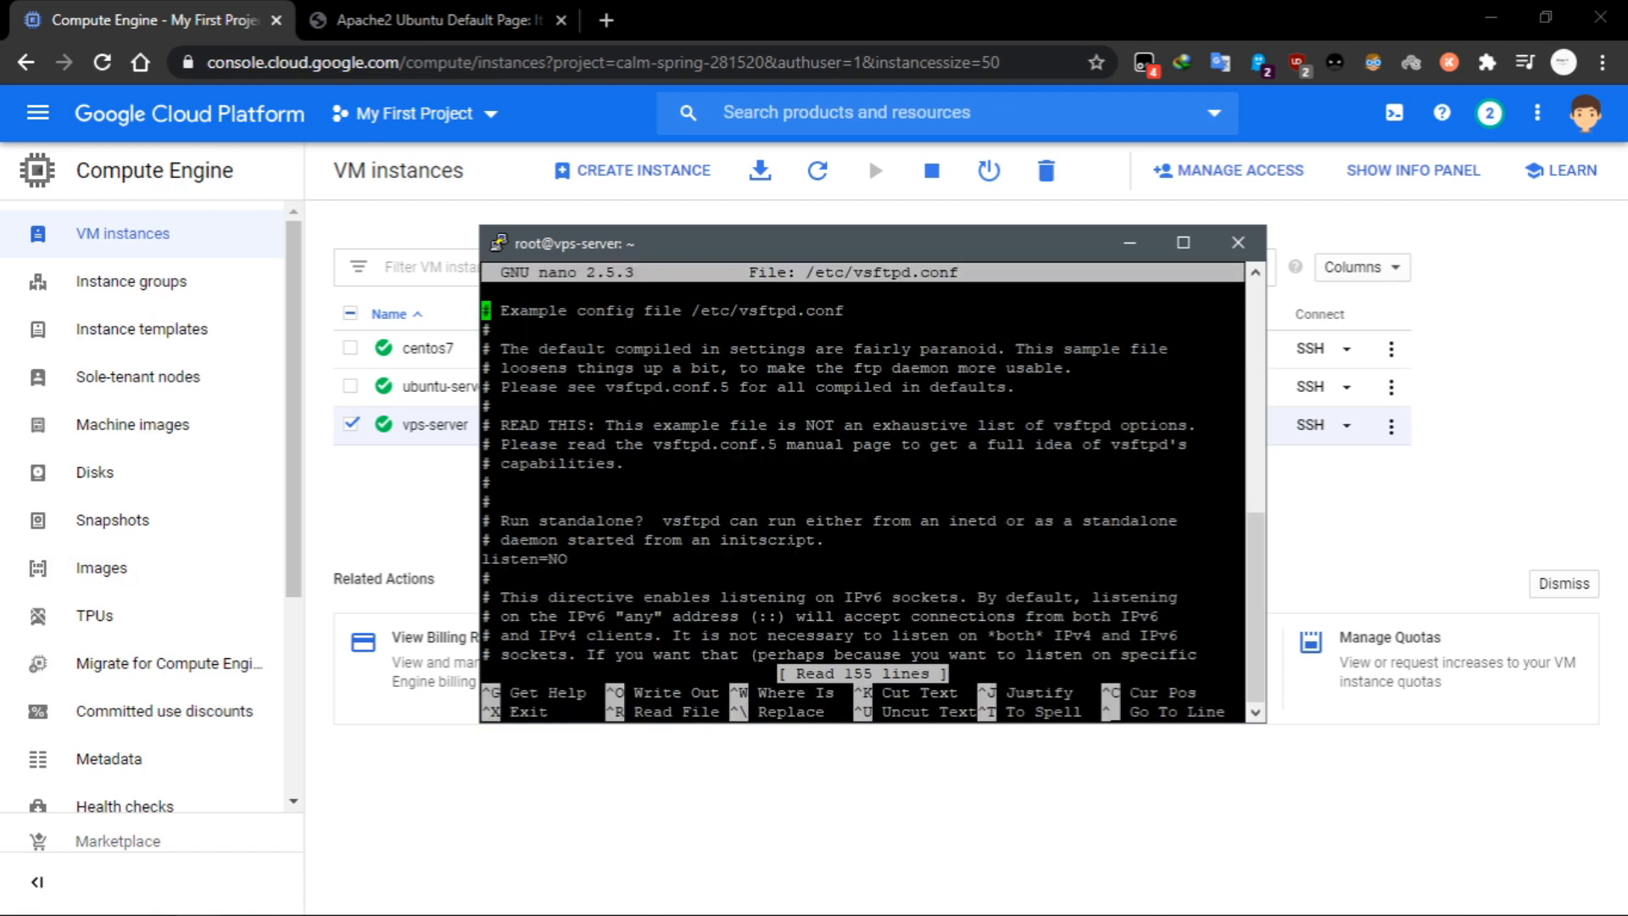
{"action": "double_click", "coordinate": [938, 244]}
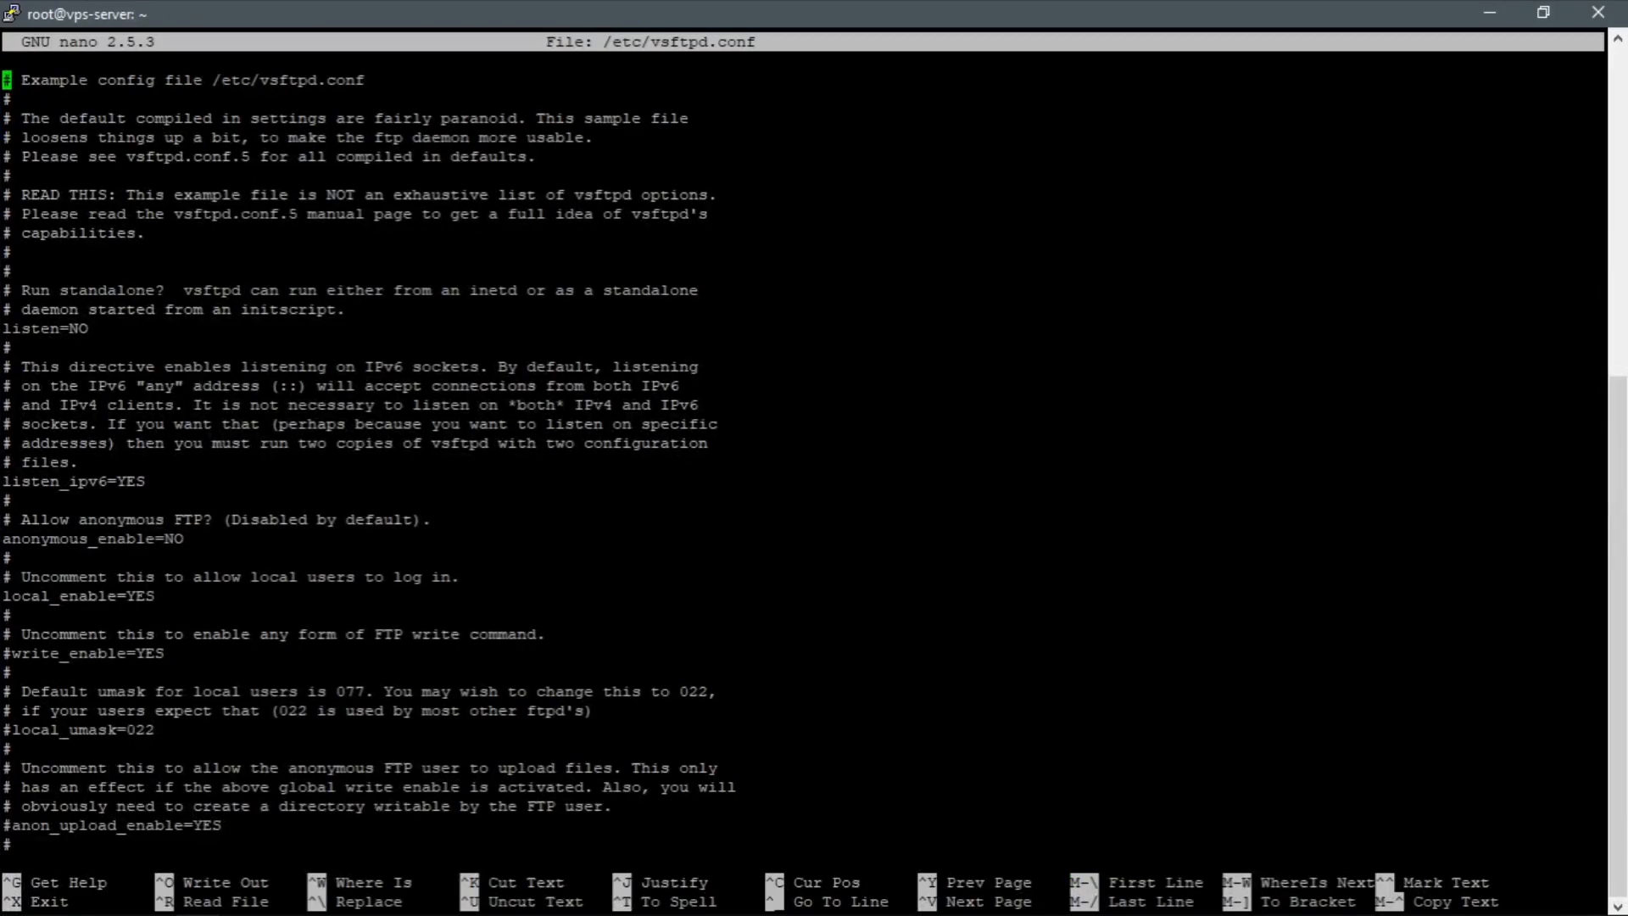
Uncomment the write_enable=YES line in vsftpd.conf to allow FTP write commands.
{"action": "key", "text": "Down"}
{"action": "key", "text": "Down"}
{"action": "key", "text": "Down"}
{"action": "key", "text": "Down"}
{"action": "key", "text": "Down"}
{"action": "key", "text": "Down"}
{"action": "key", "text": "Down"}
{"action": "key", "text": "Down"}
{"action": "key", "text": "Down"}
{"action": "key", "text": "Down"}
{"action": "key", "text": "Down"}
{"action": "key", "text": "Down"}
{"action": "key", "text": "Down"}
{"action": "key", "text": "Down"}
{"action": "key", "text": "Down"}
{"action": "key", "text": "Down"}
{"action": "key", "text": "Down"}
{"action": "key", "text": "Down"}
{"action": "key", "text": "Down"}
{"action": "key", "text": "Down"}
{"action": "key", "text": "Down"}
{"action": "key", "text": "Down"}
{"action": "key", "text": "Up"}
{"action": "key", "text": "Up"}
{"action": "key", "text": "Up"}
{"action": "key", "text": "Up"}
{"action": "key", "text": "Up"}
{"action": "key", "text": "Up"}
{"action": "key", "text": "Up"}
{"action": "key", "text": "Up"}
{"action": "key", "text": "Up"}
{"action": "key", "text": "Up"}
{"action": "key", "text": "Up"}
Uncomment the local_umask=022 line in vsftpd.conf.
{"action": "key", "text": "Down"}
{"action": "key", "text": "Down"}
{"action": "key", "text": "Down"}
{"action": "key", "text": "Down"}
{"action": "key", "text": "Down"}
{"action": "key", "text": "Down"}
{"action": "key", "text": "Down"}
{"action": "key", "text": "Down"}
{"action": "key", "text": "Down"}
{"action": "key", "text": "Delete"}
{"action": "key", "text": "Down"}
{"action": "key", "text": "Down"}
{"action": "key", "text": "Down"}
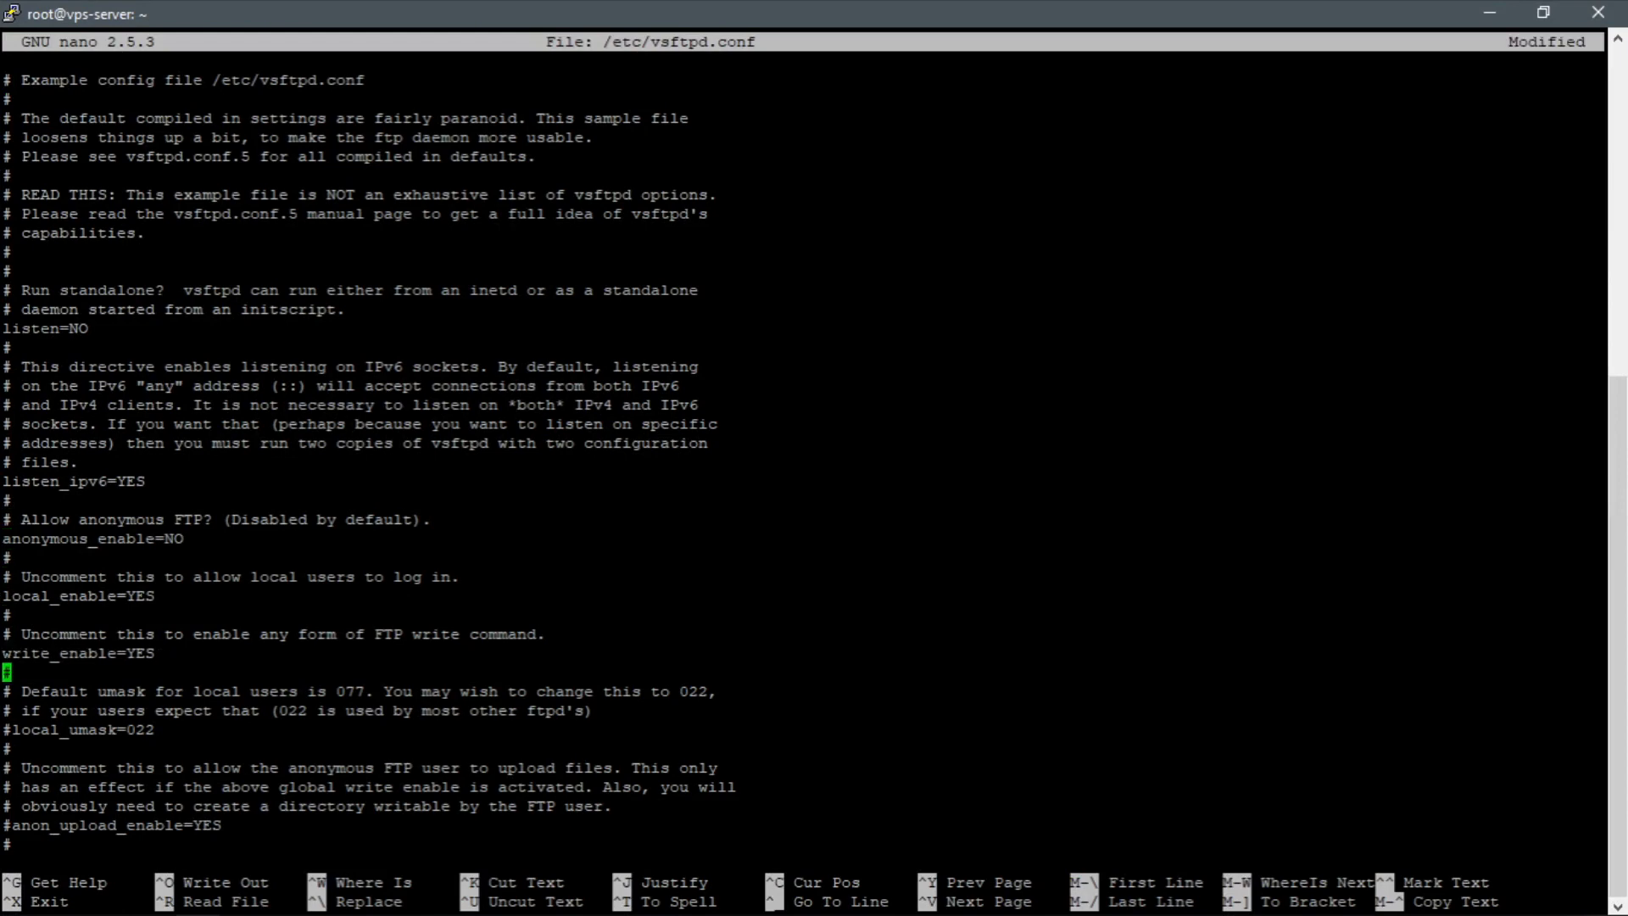
Review the following vsftpd.conf directives, from the anonymous upload options to the upload ownership settings.
{"action": "key", "text": "Down"}
{"action": "key", "text": "Delete"}
{"action": "key", "text": "Down"}
{"action": "key", "text": "Down"}
{"action": "key", "text": "Down"}
{"action": "key", "text": "Down"}
{"action": "key", "text": "Down"}
{"action": "key", "text": "Down"}
{"action": "key", "text": "Down"}
{"action": "key", "text": "Down"}
{"action": "key", "text": "Down"}
{"action": "key", "text": "Down"}
{"action": "key", "text": "Down"}
{"action": "key", "text": "Down"}
{"action": "key", "text": "Down"}
{"action": "key", "text": "Down"}
{"action": "key", "text": "Down"}
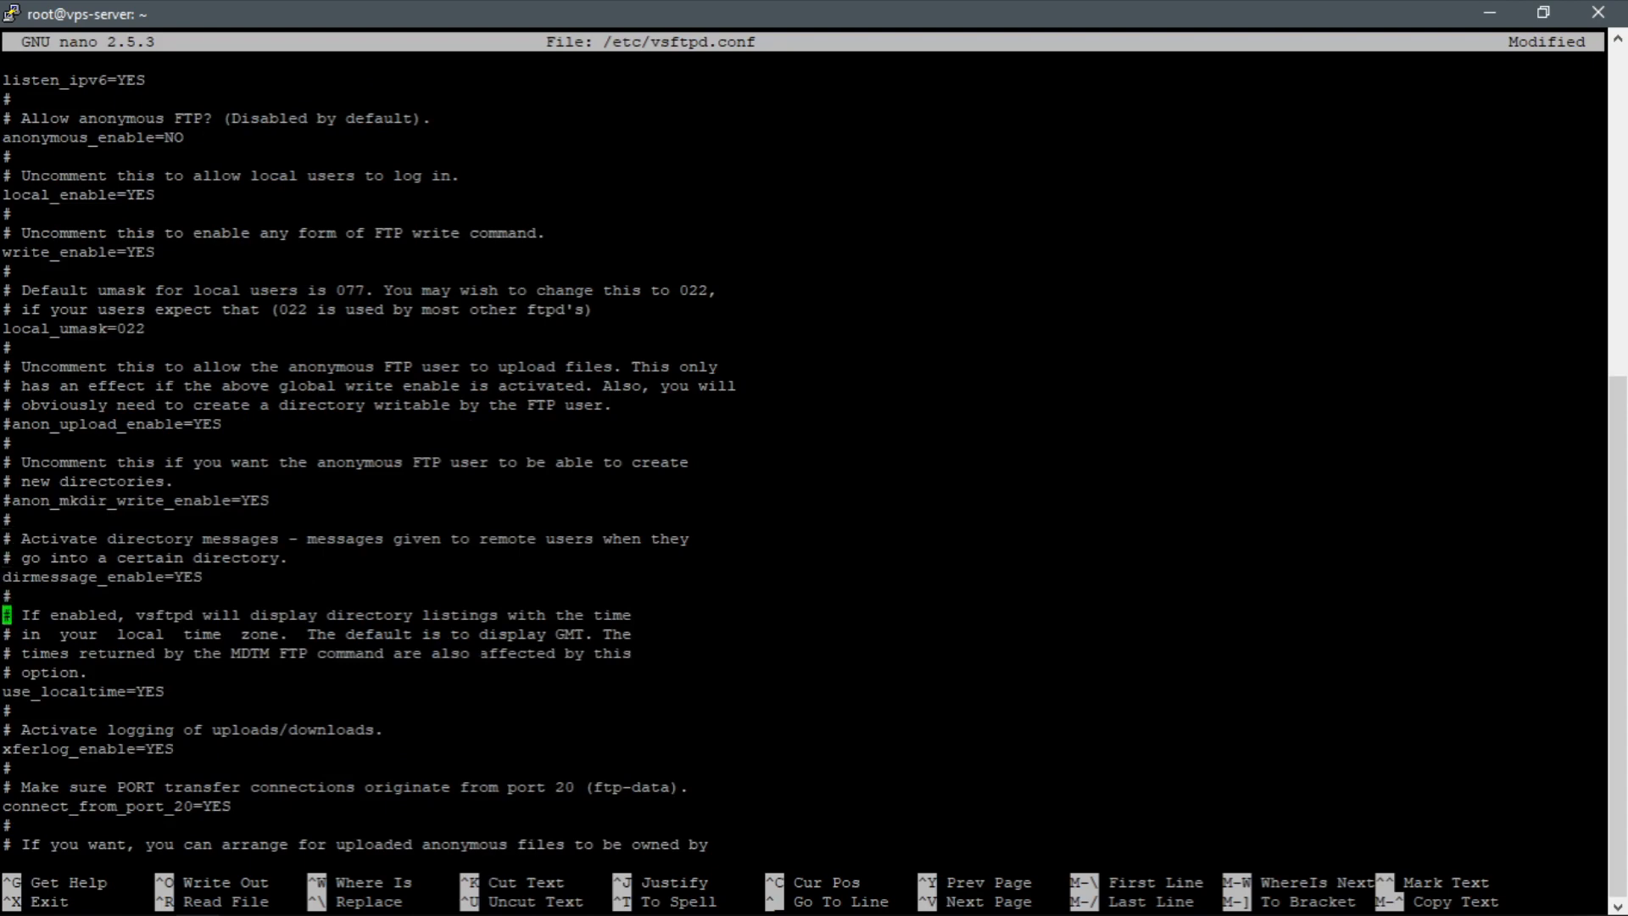
{"action": "key", "text": "Down"}
{"action": "key", "text": "Down"}
{"action": "key", "text": "Down"}
{"action": "key", "text": "Down"}
{"action": "key", "text": "Down"}
{"action": "key", "text": "Down"}
{"action": "key", "text": "Down"}
{"action": "key", "text": "Down"}
{"action": "key", "text": "Down"}
{"action": "key", "text": "Down"}
{"action": "key", "text": "Down"}
{"action": "key", "text": "Down"}
{"action": "key", "text": "Down"}
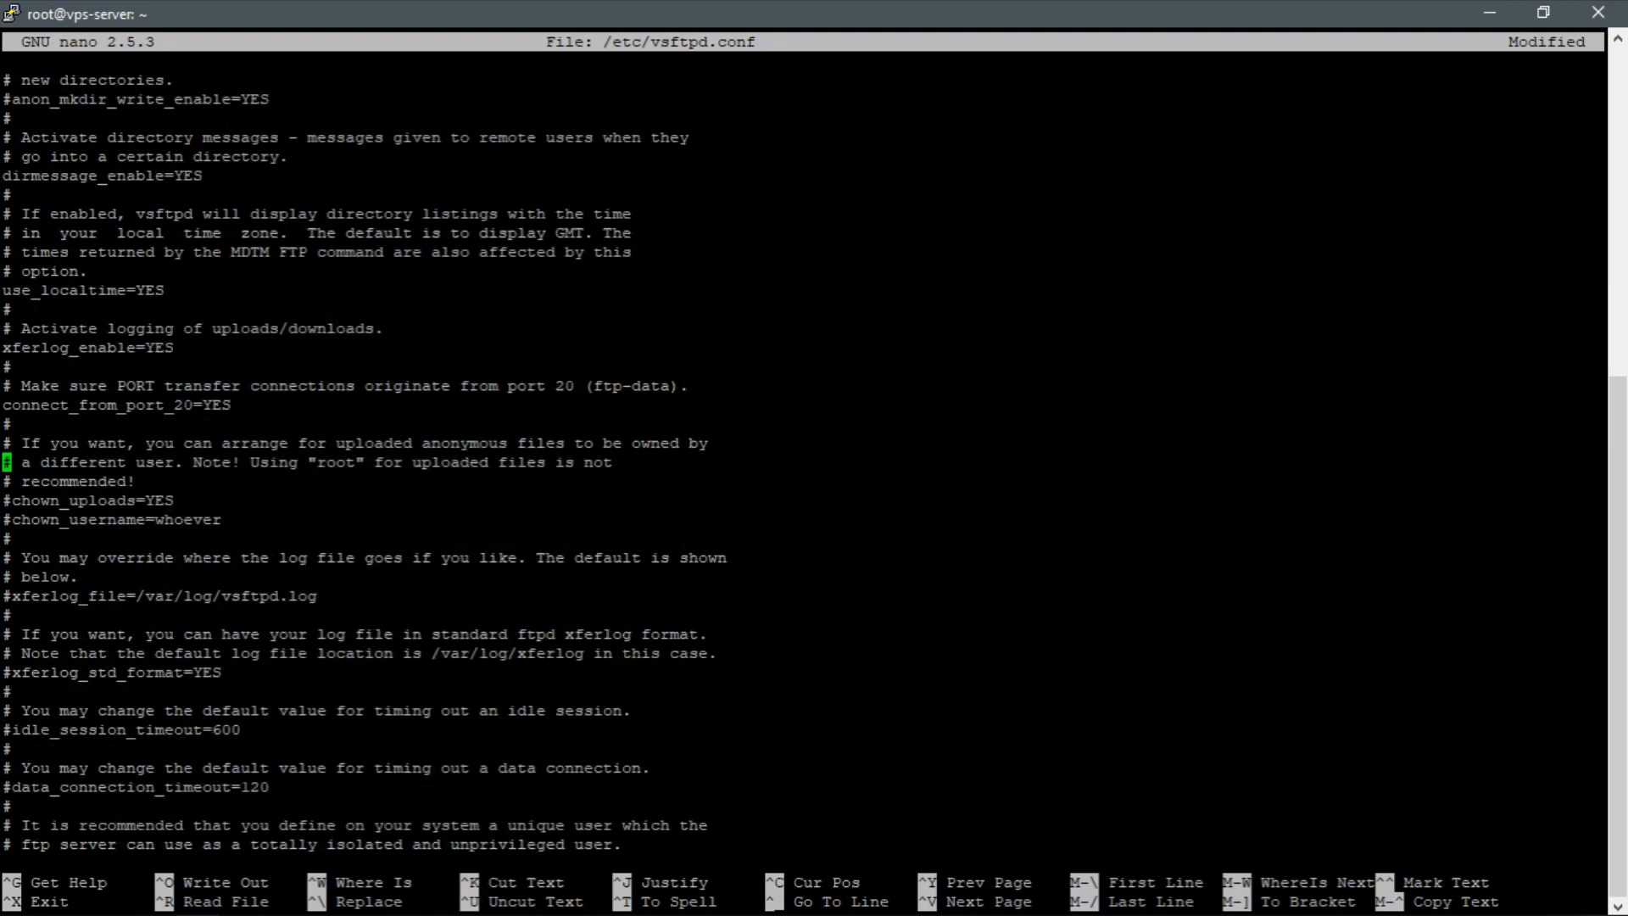
{"action": "key", "text": "Down"}
{"action": "key", "text": "Down"}
{"action": "key", "text": "Down"}
{"action": "key", "text": "Down"}
{"action": "key", "text": "Down"}
{"action": "key", "text": "Down"}
{"action": "key", "text": "Down"}
{"action": "key", "text": "Down"}
{"action": "key", "text": "Down"}
{"action": "key", "text": "Down"}
{"action": "key", "text": "Down"}
{"action": "key", "text": "Down"}
{"action": "key", "text": "Down"}
{"action": "key", "text": "Down"}
{"action": "key", "text": "Down"}
{"action": "key", "text": "Down"}
Save the changes to /etc/vsftpd.conf under the same name and exit nano.
{"action": "key", "text": "ctrl+x"}
{"action": "key", "text": "y"}
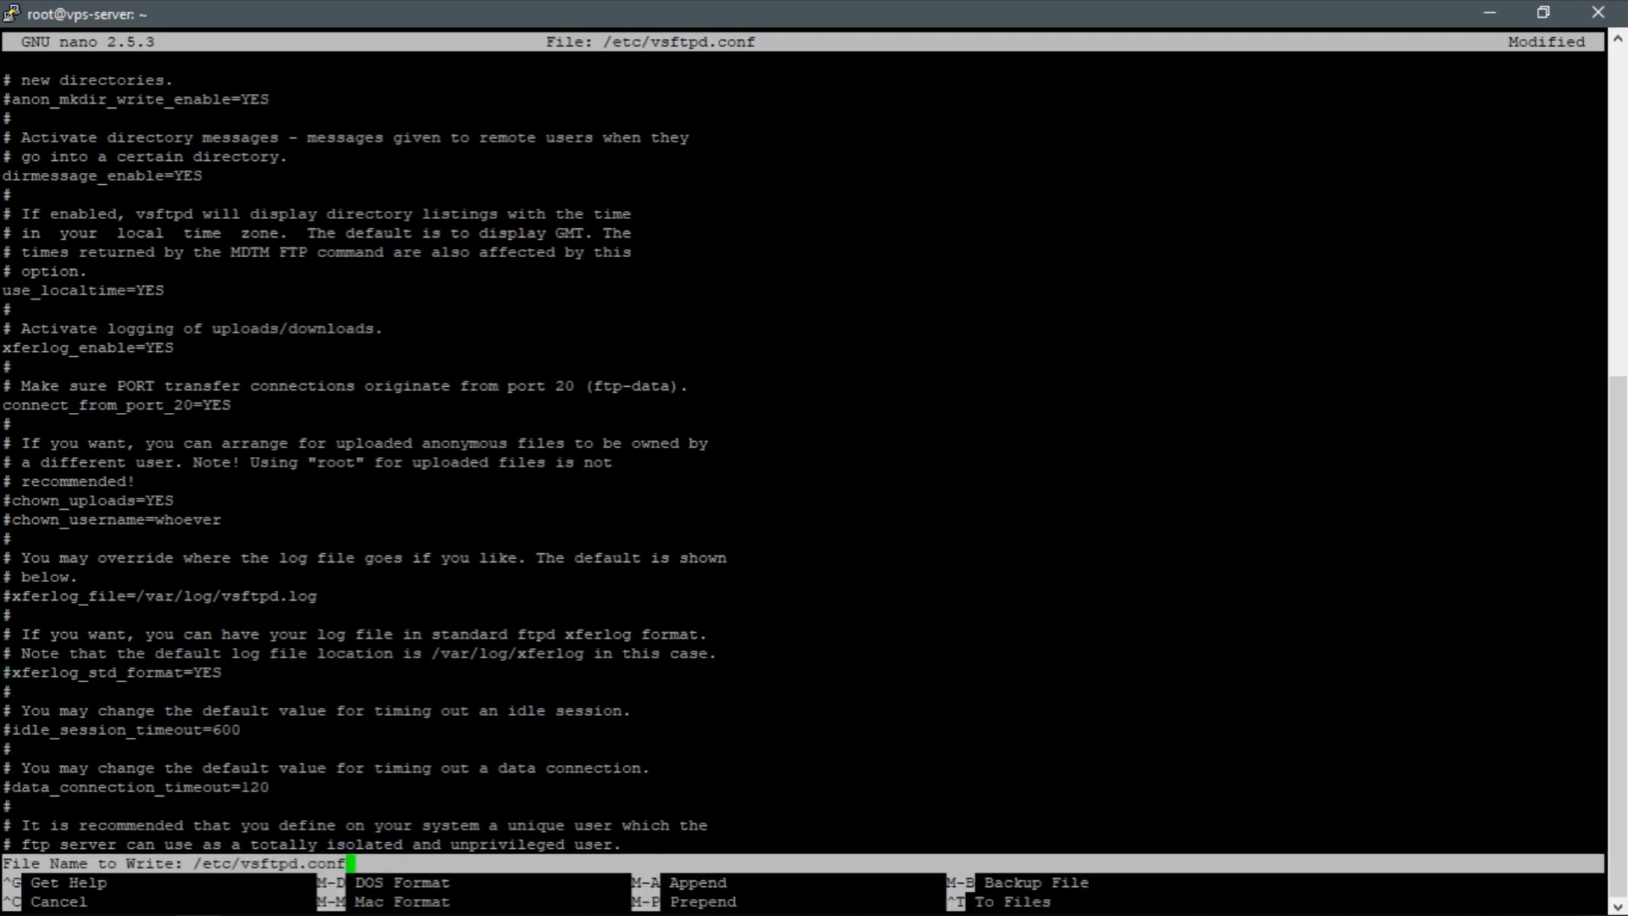
{"action": "key", "text": "Return"}
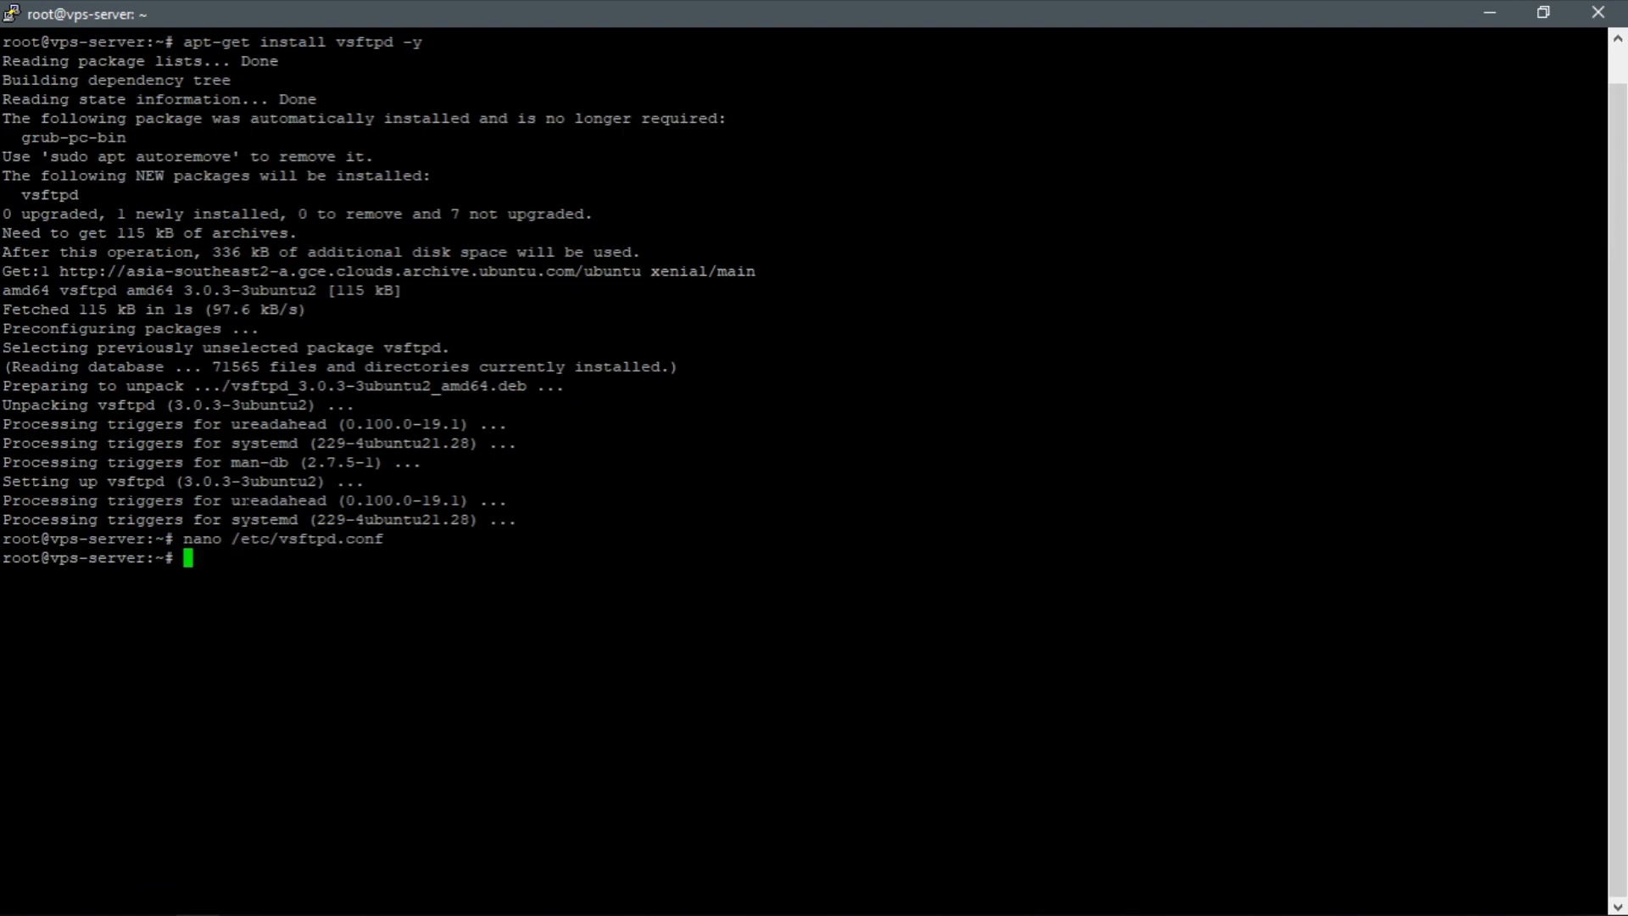
Restart the FTP service with /etc/init.d/vsftpd restart.
{"action": "type", "text": "/etc/"}
{"action": "type", "text": "init.d/vs"}
{"action": "key", "text": "Tab"}
{"action": "type", "text": "restart"}
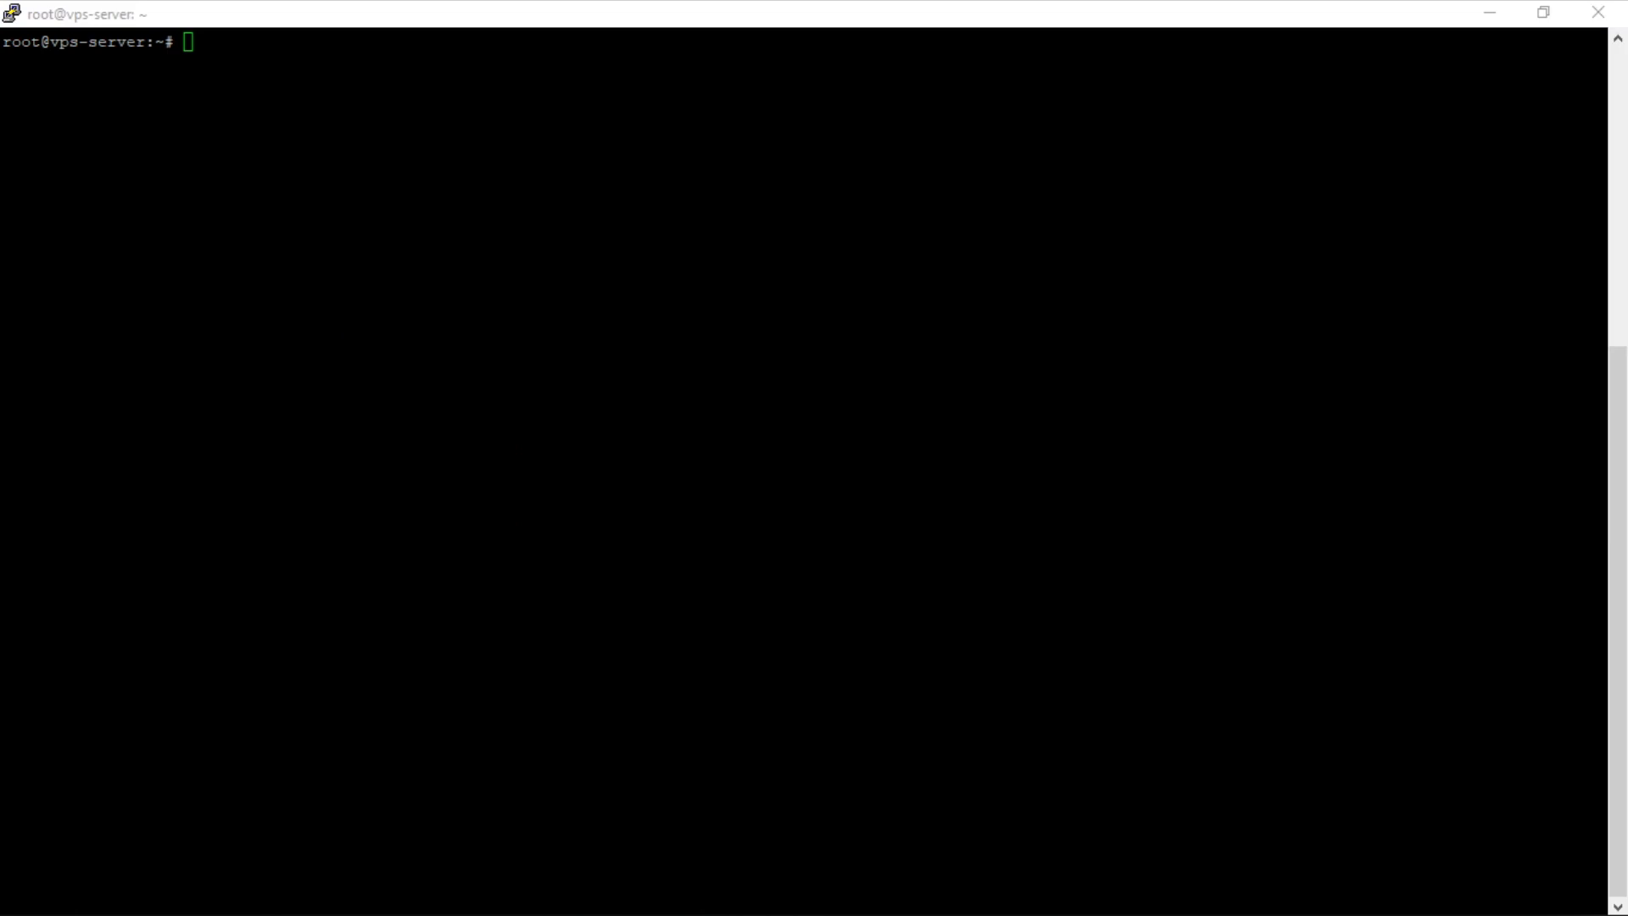
Find WinSCP among the installed programs and launch it.
{"action": "left_click", "coordinate": [19, 902]}
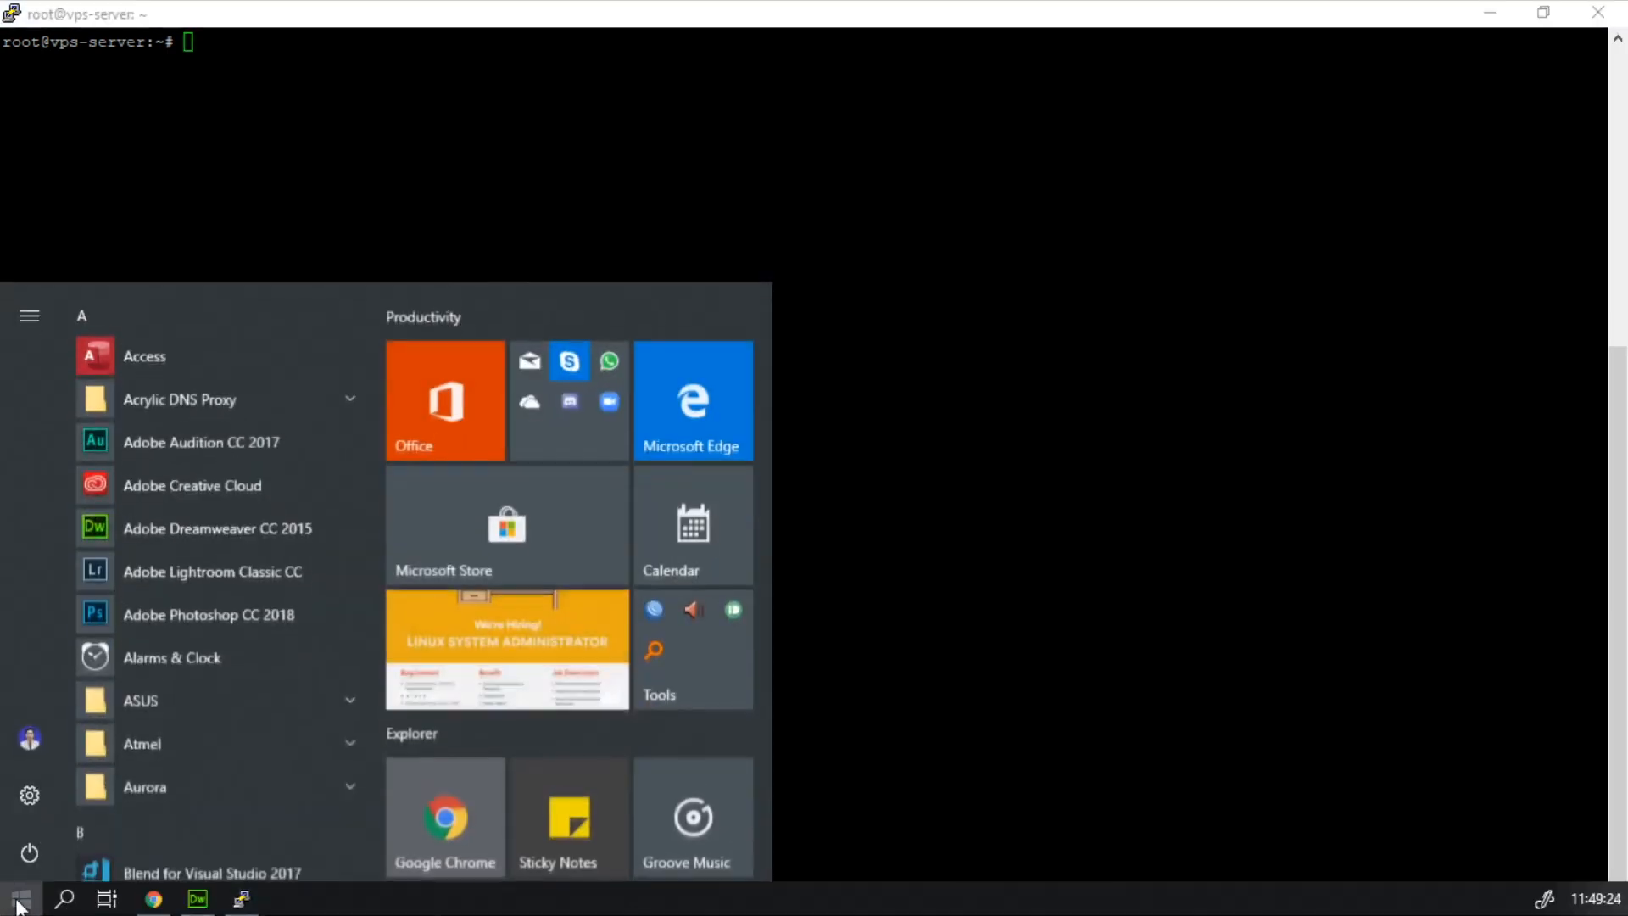
{"action": "type", "text": "winscp"}
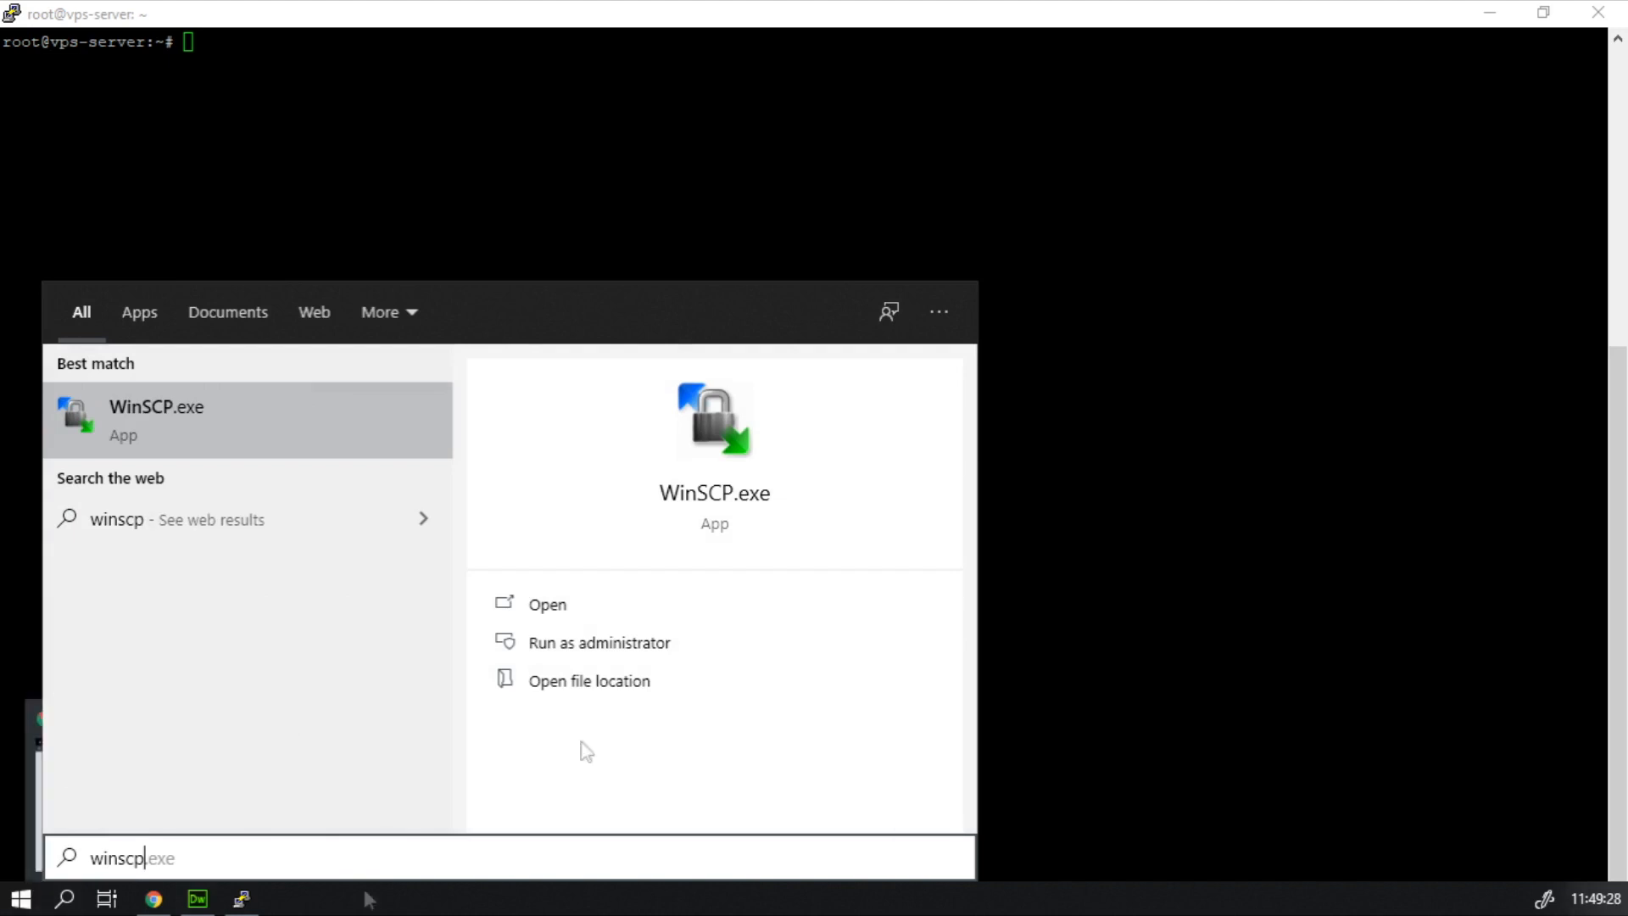
{"action": "left_click", "coordinate": [244, 409]}
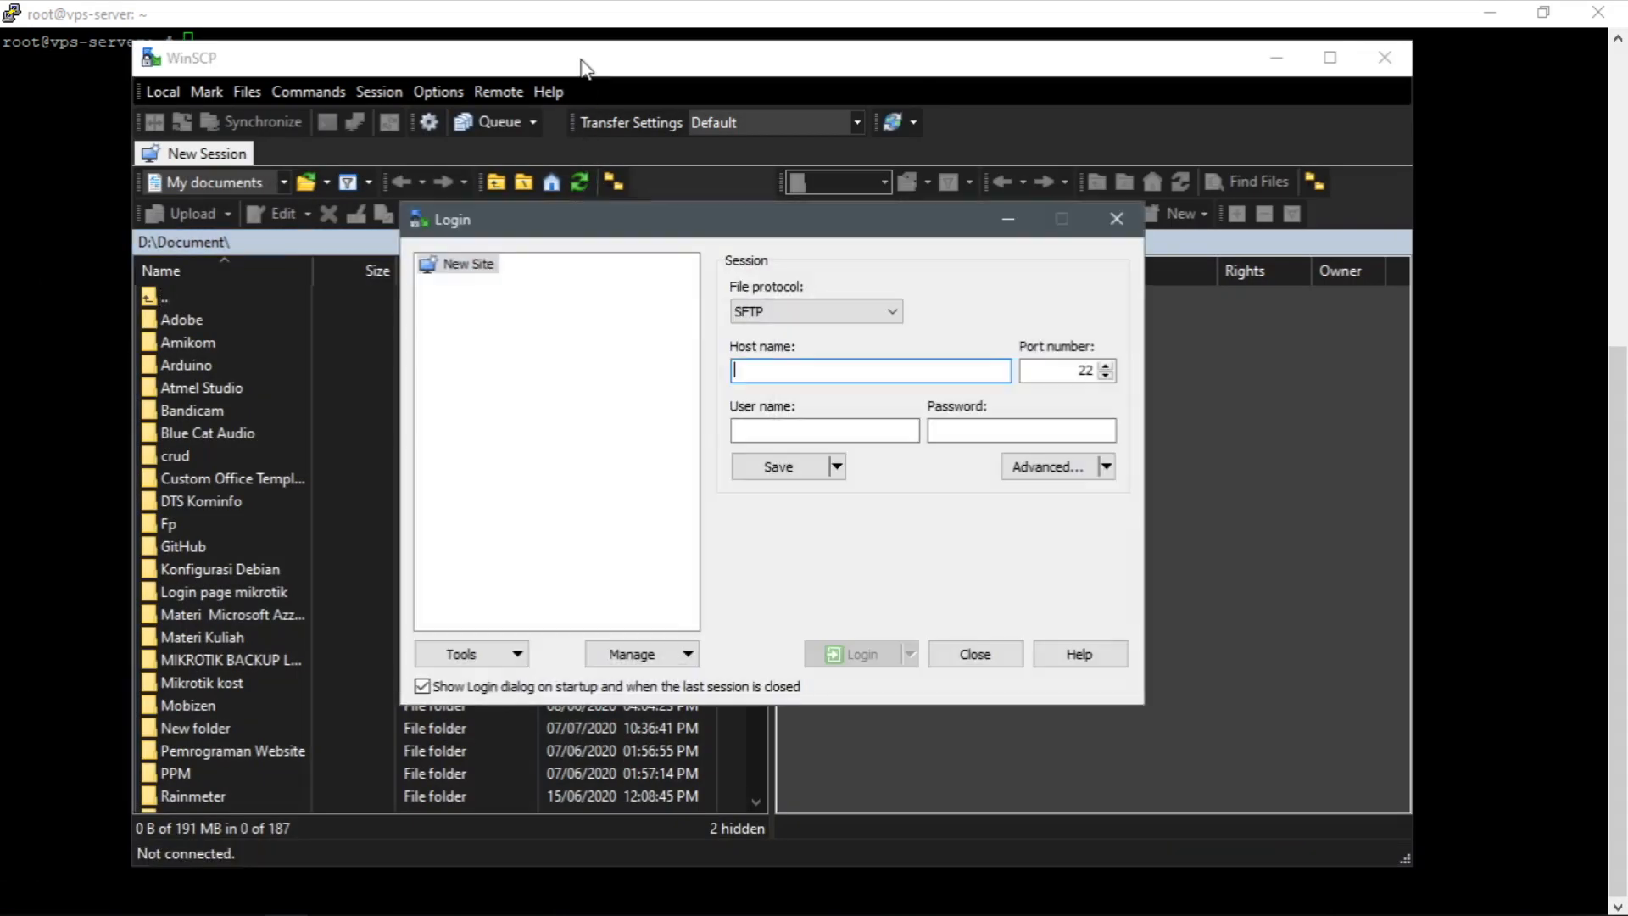
Set the WinSCP session to the SCP protocol with host name 34.101.101.168 and user name server.
{"action": "left_click", "coordinate": [811, 312]}
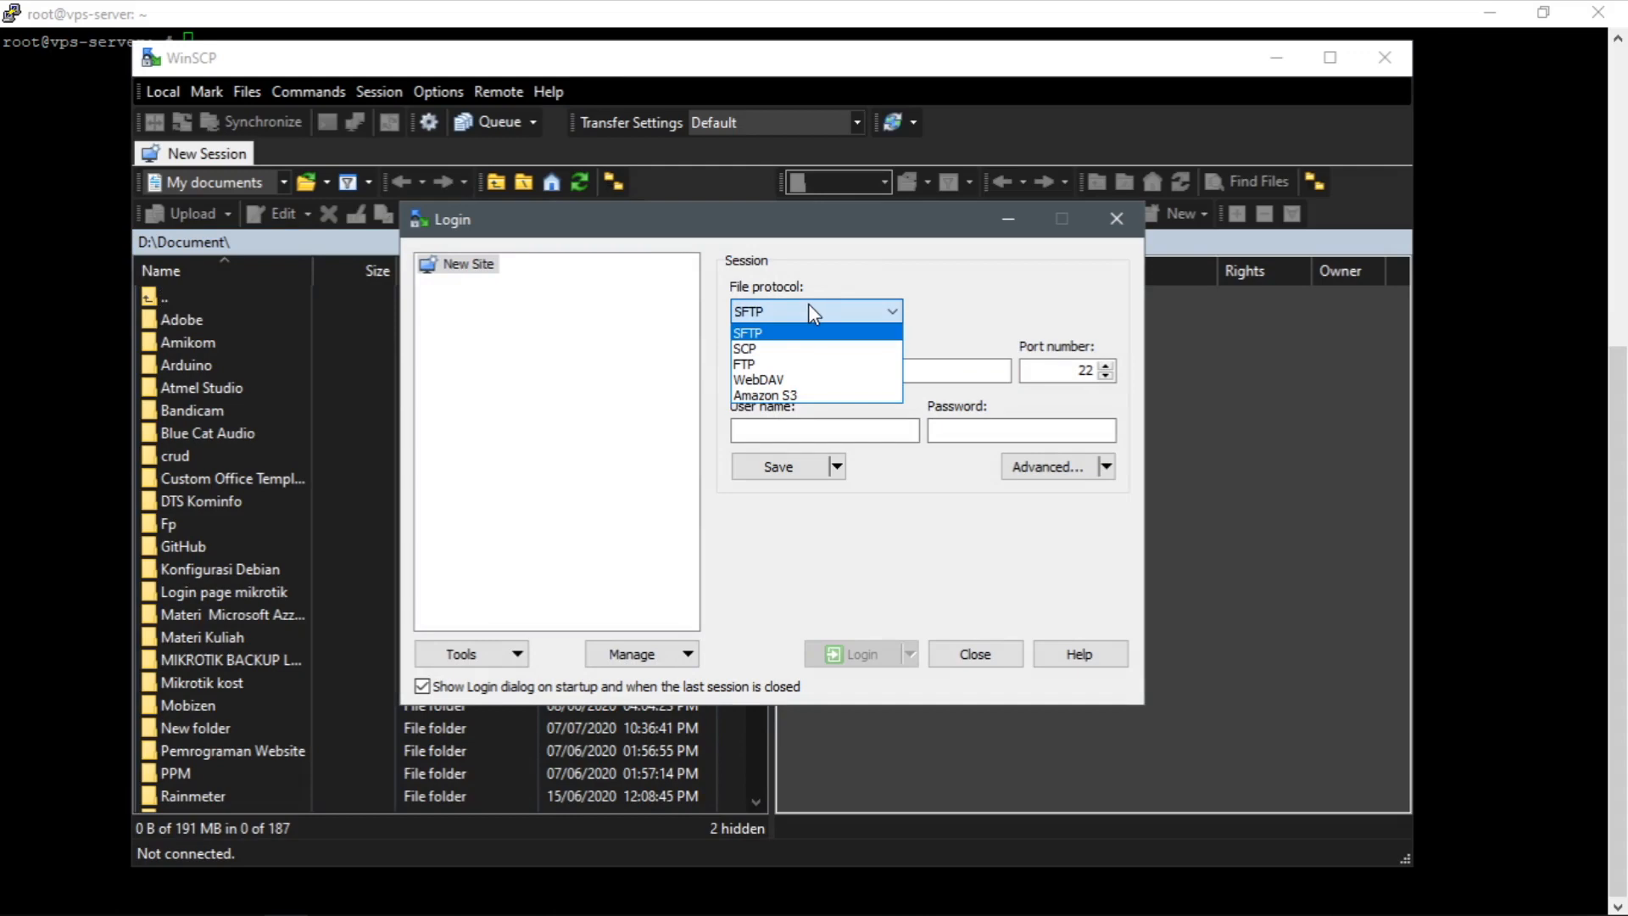
{"action": "left_click", "coordinate": [791, 348]}
{"action": "left_click", "coordinate": [808, 366]}
{"action": "key", "text": "ctrl+v"}
{"action": "left_click_drag", "start_coordinate": [880, 367], "coordinate": [731, 370]}
{"action": "left_click", "coordinate": [832, 370]}
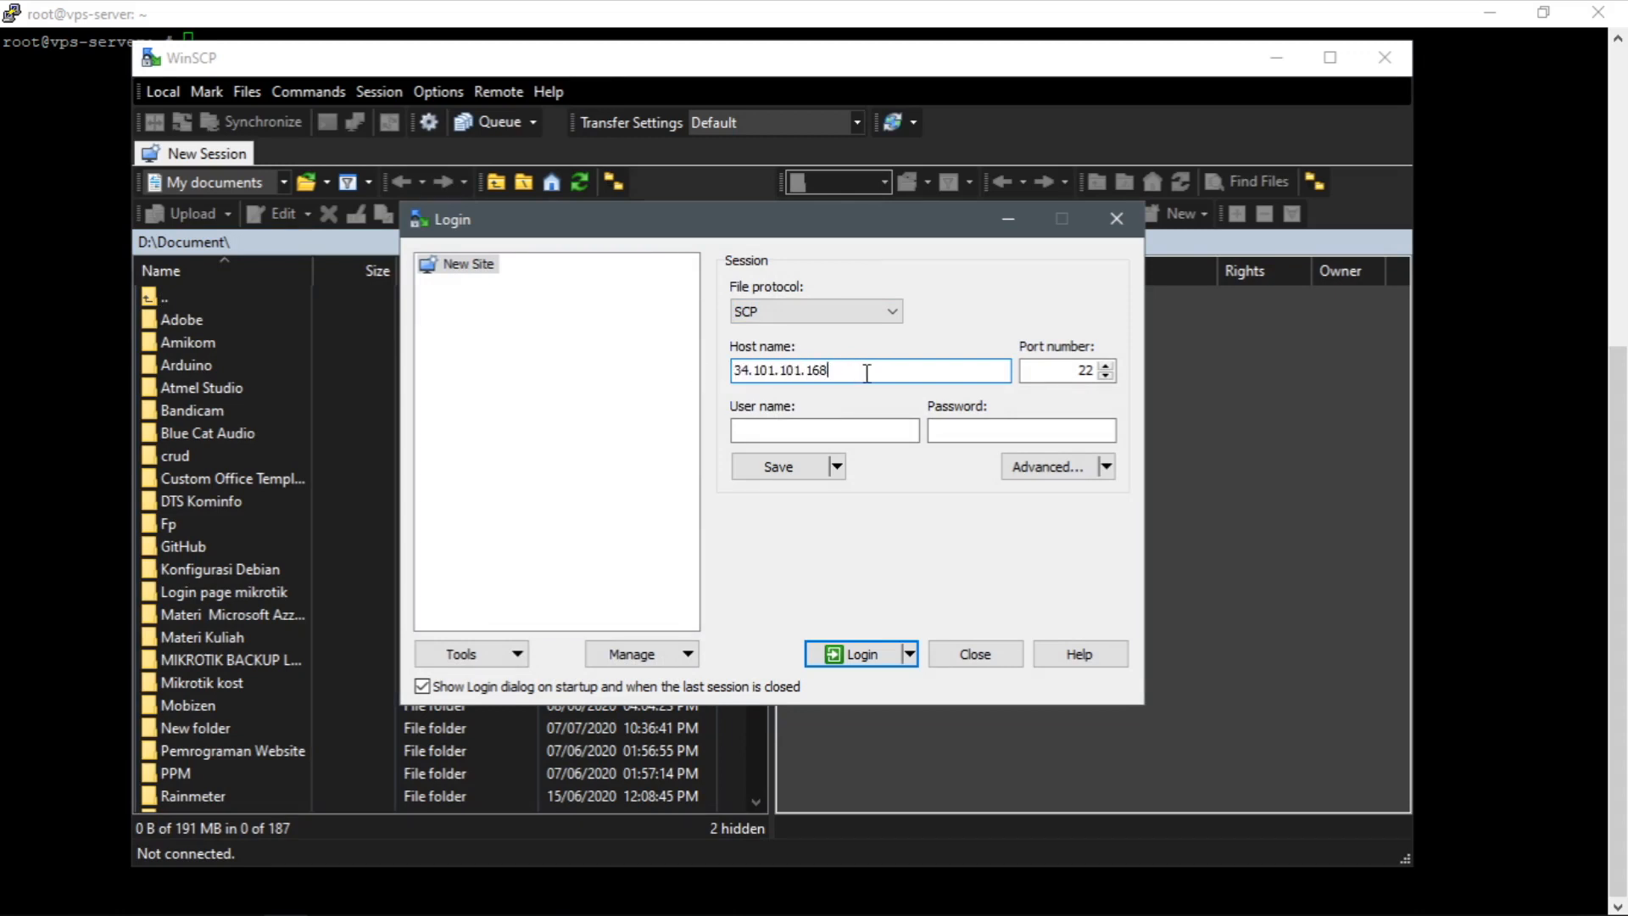
{"action": "left_click", "coordinate": [784, 426]}
{"action": "type", "text": "server"}
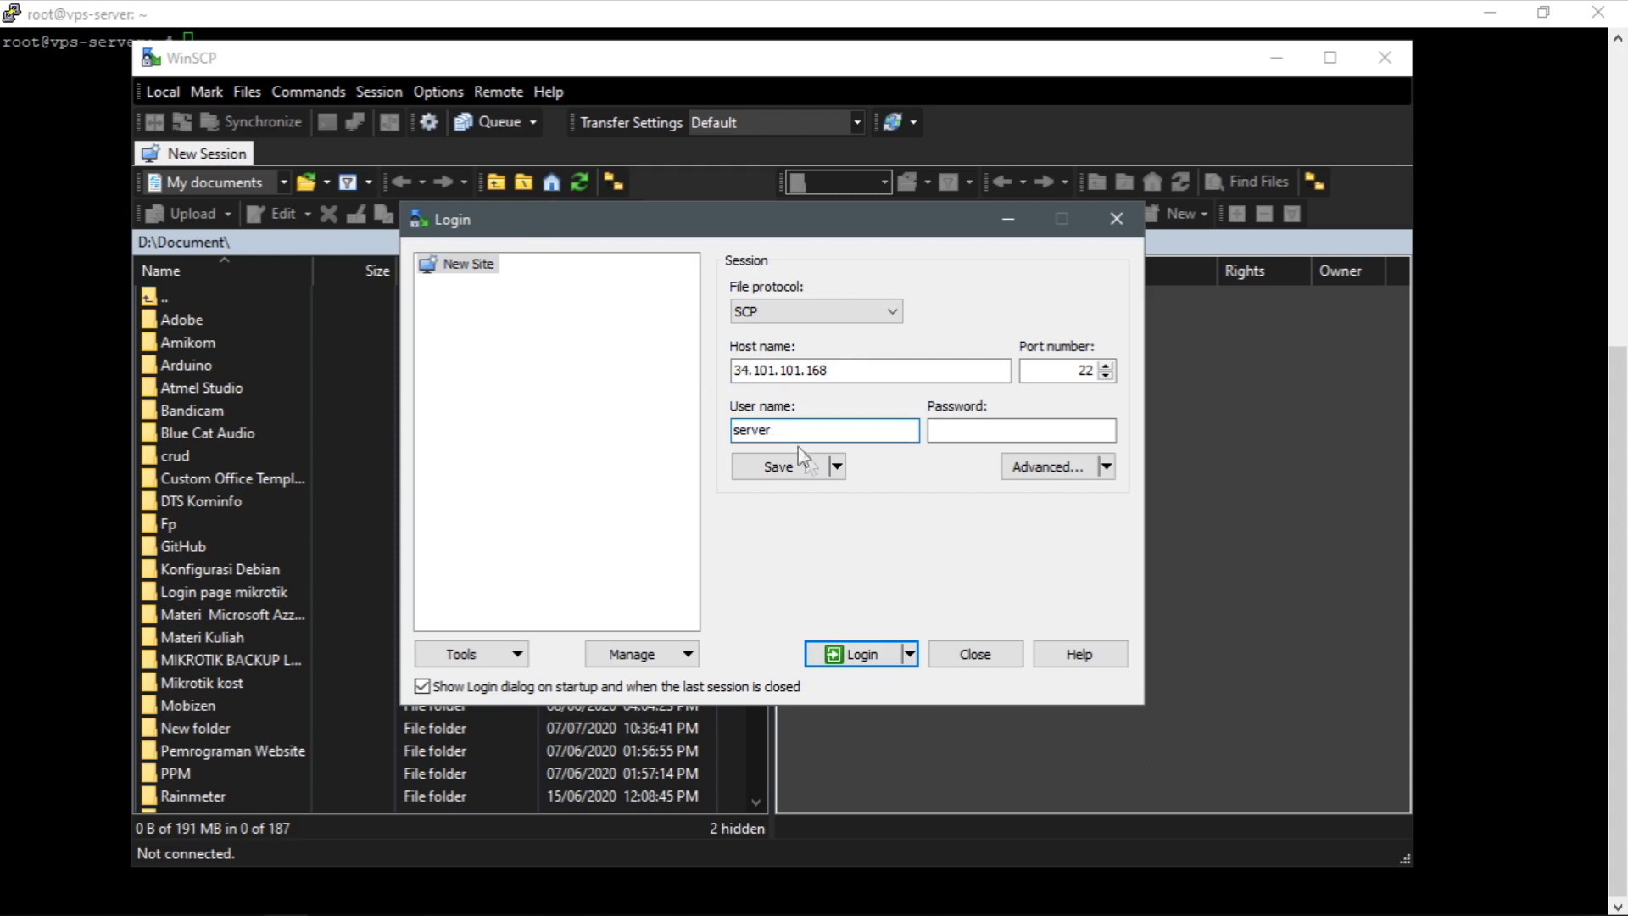
Choose servergcp.ppk from the Desktop as the SSH authentication private key file and log in to the server.
{"action": "left_click", "coordinate": [1057, 486]}
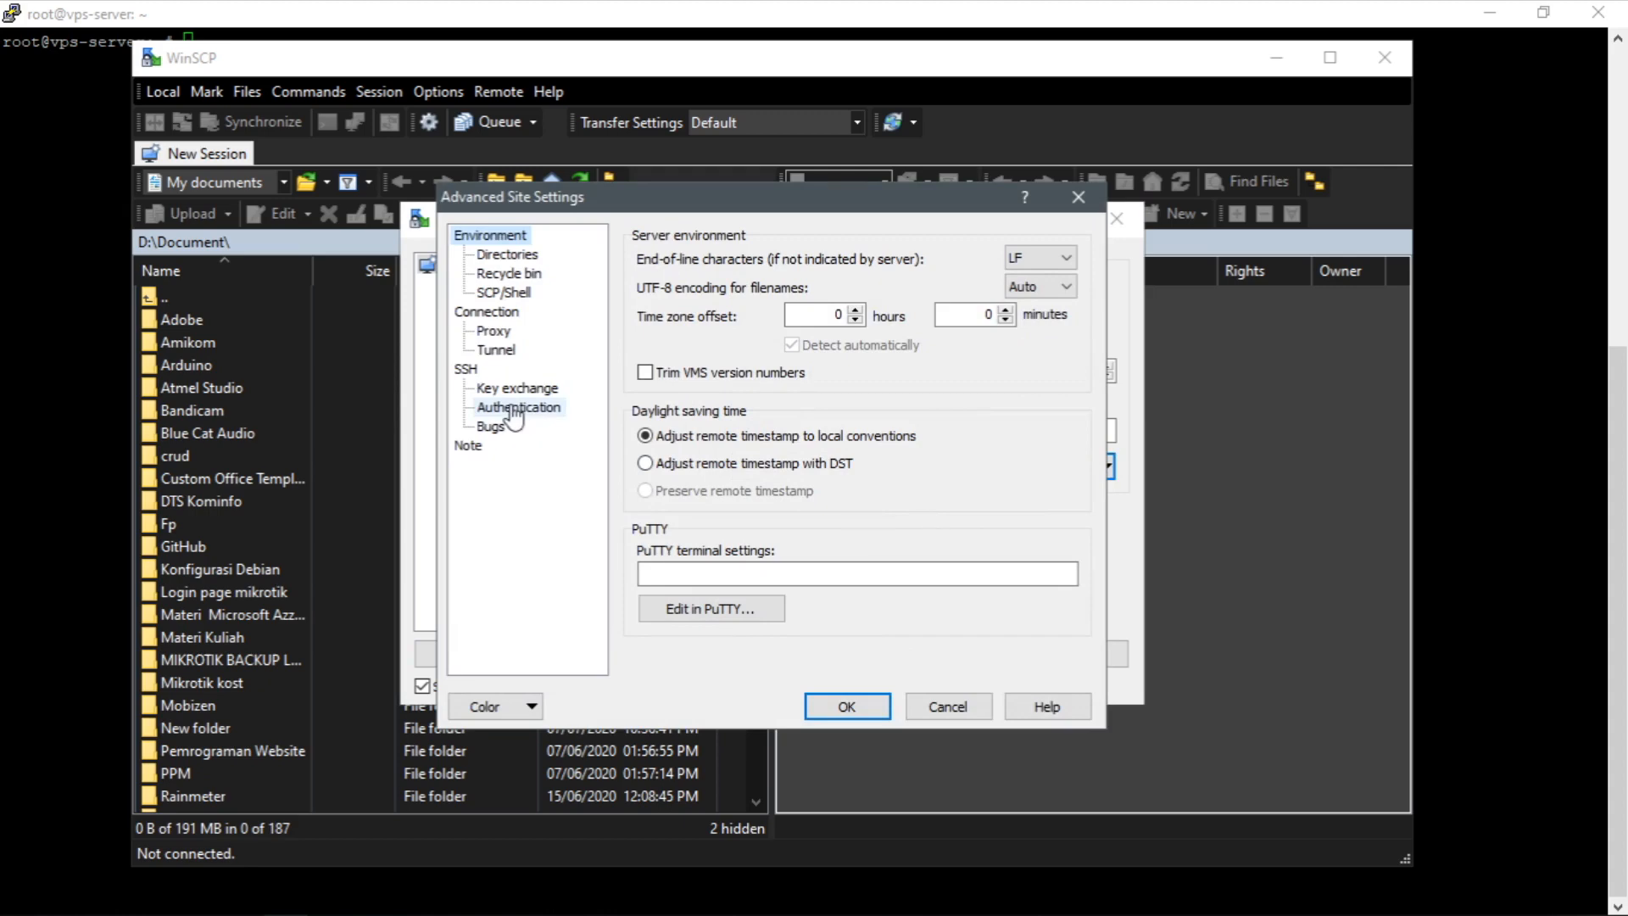
{"action": "left_click", "coordinate": [519, 409]}
{"action": "left_click", "coordinate": [1062, 488]}
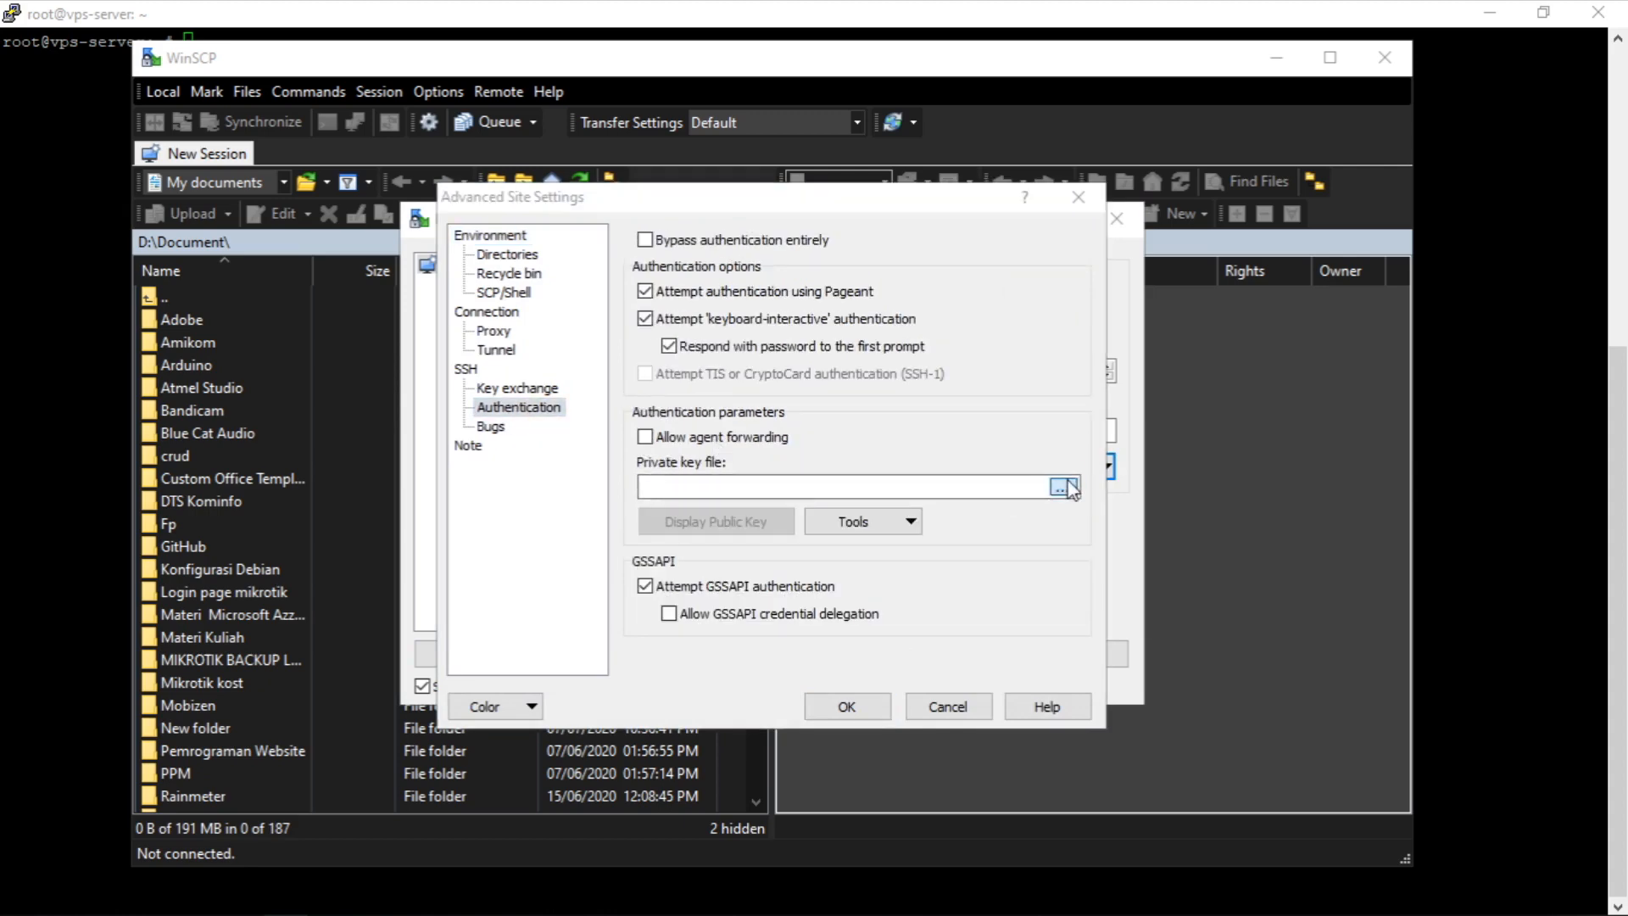
{"action": "left_click", "coordinate": [727, 512]}
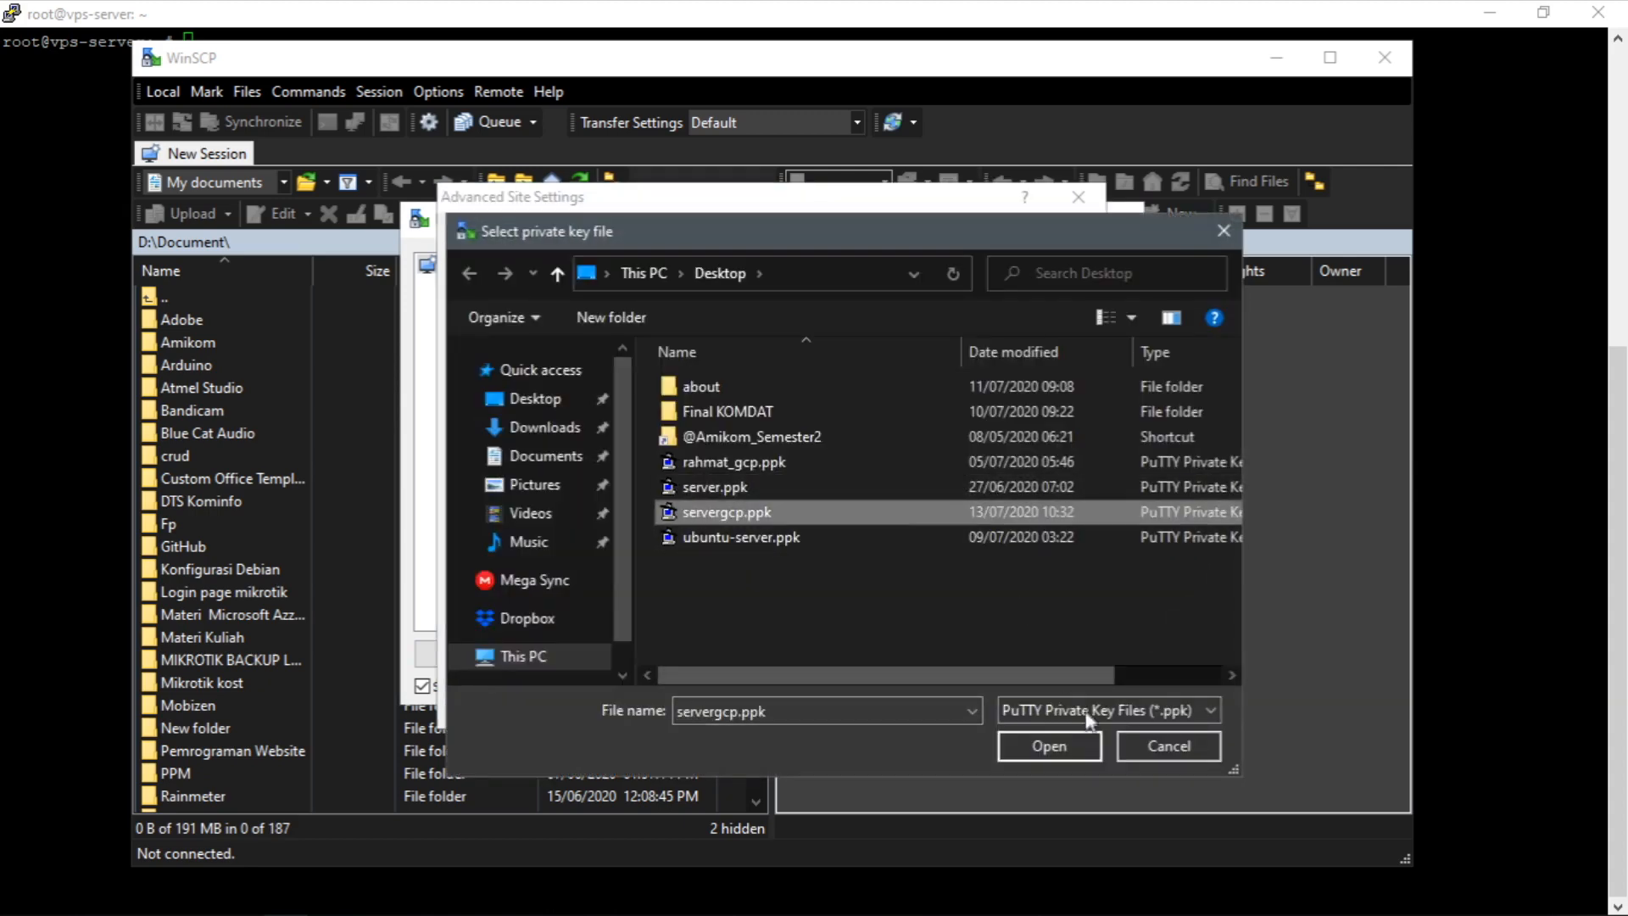
{"action": "left_click", "coordinate": [1055, 745]}
{"action": "left_click", "coordinate": [837, 714]}
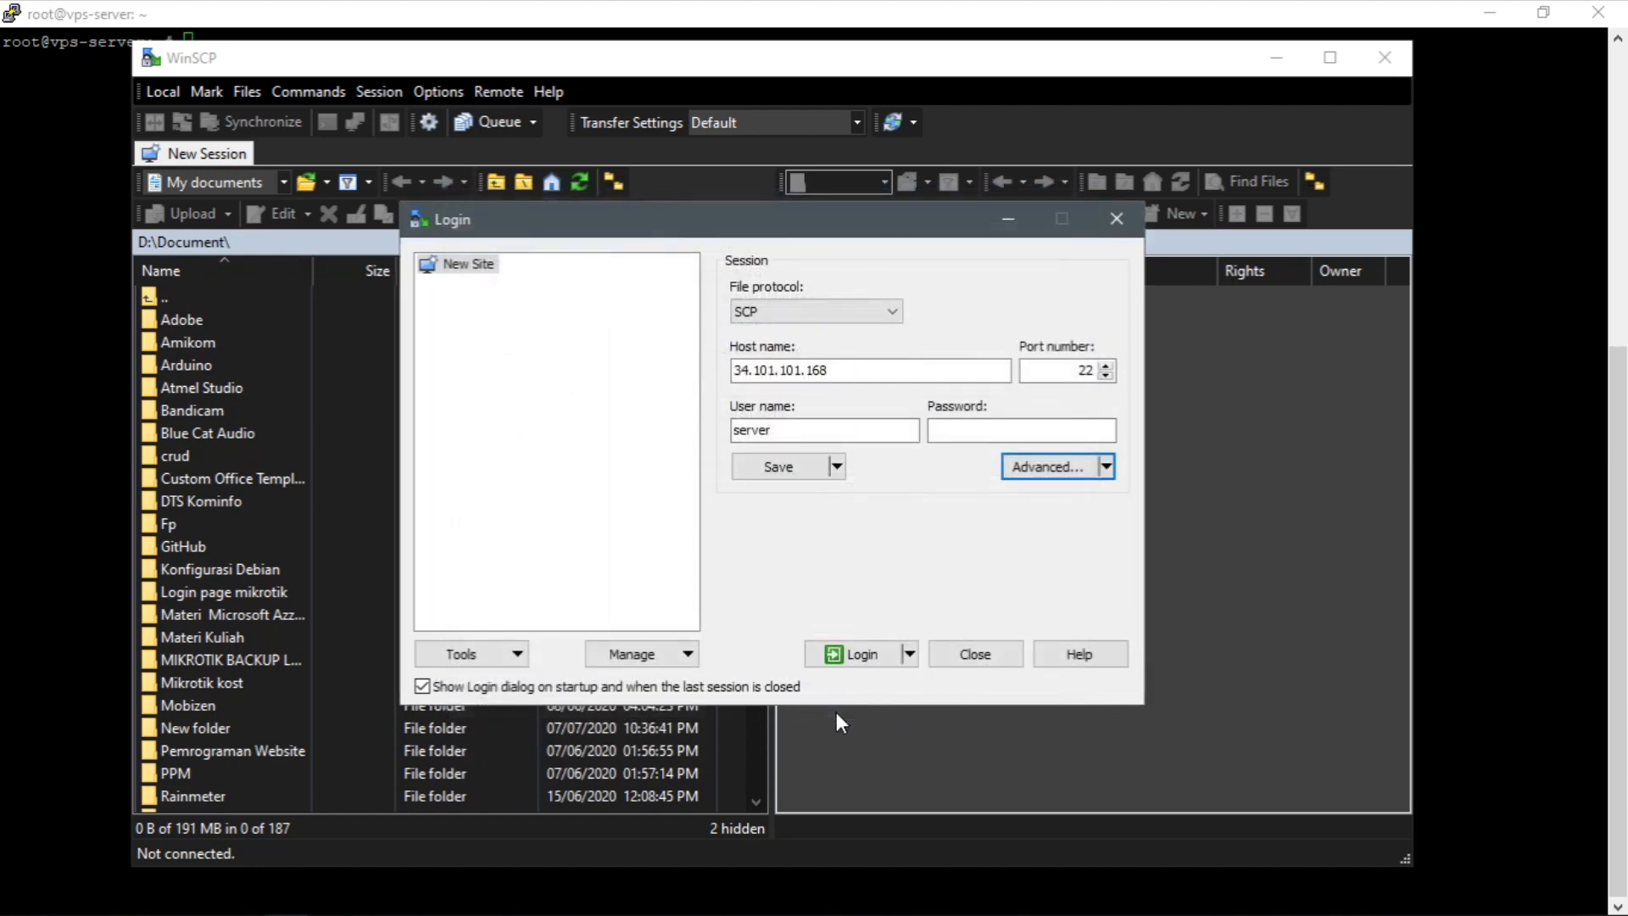
{"action": "left_click", "coordinate": [860, 656]}
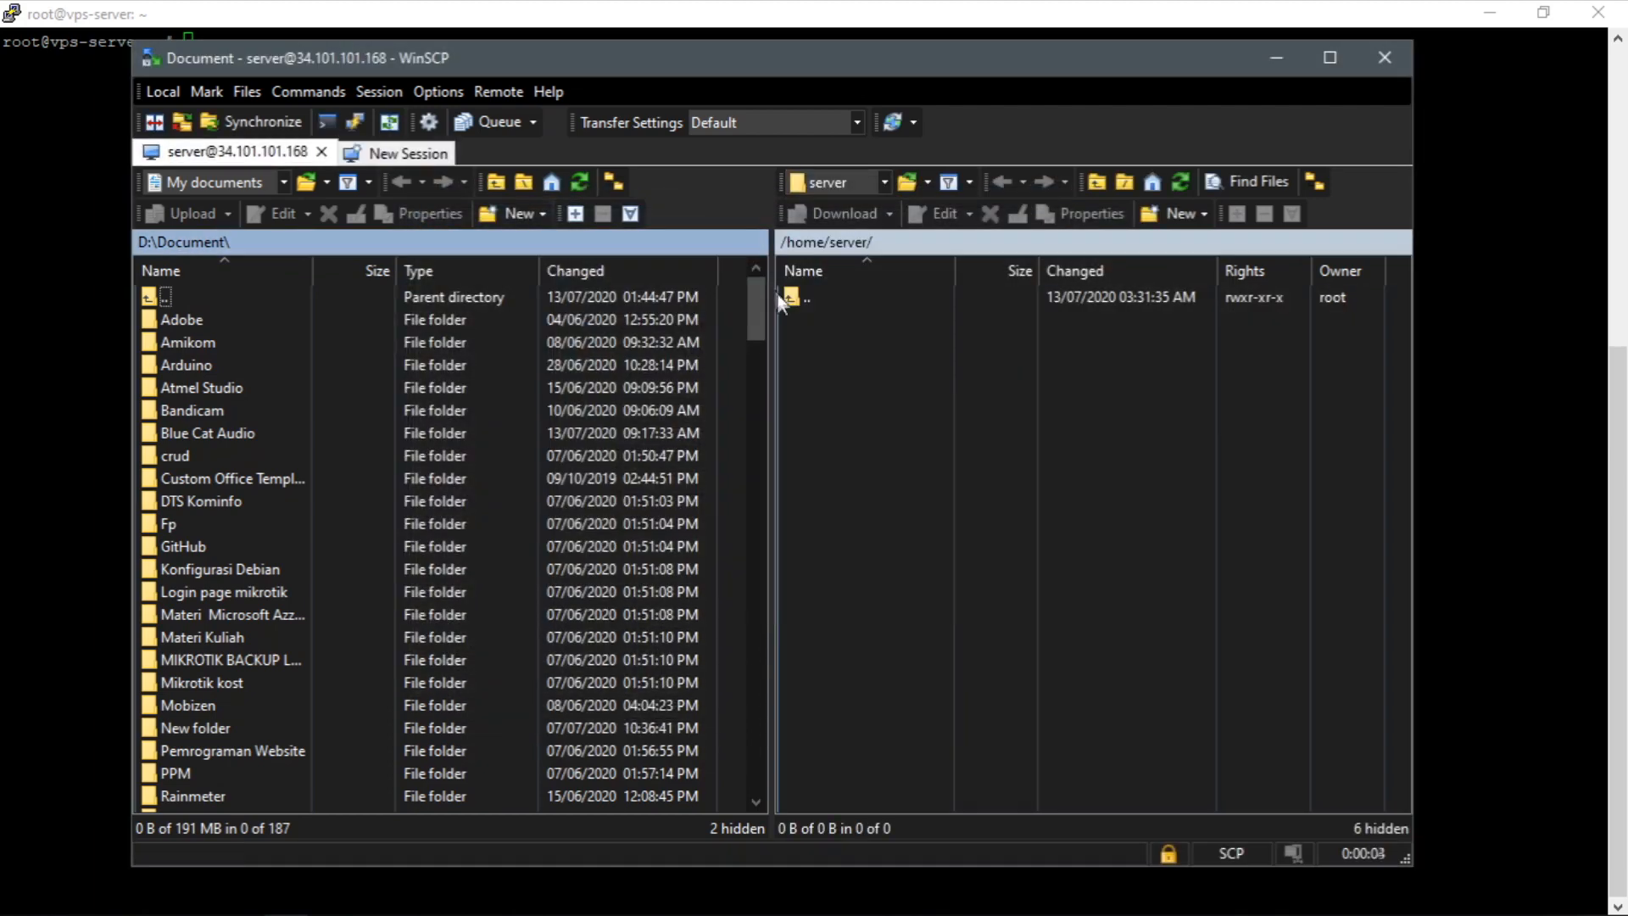
Browse the remote server from /home/server up to the root and open the /var/www/html folder.
{"action": "double_click", "coordinate": [801, 297]}
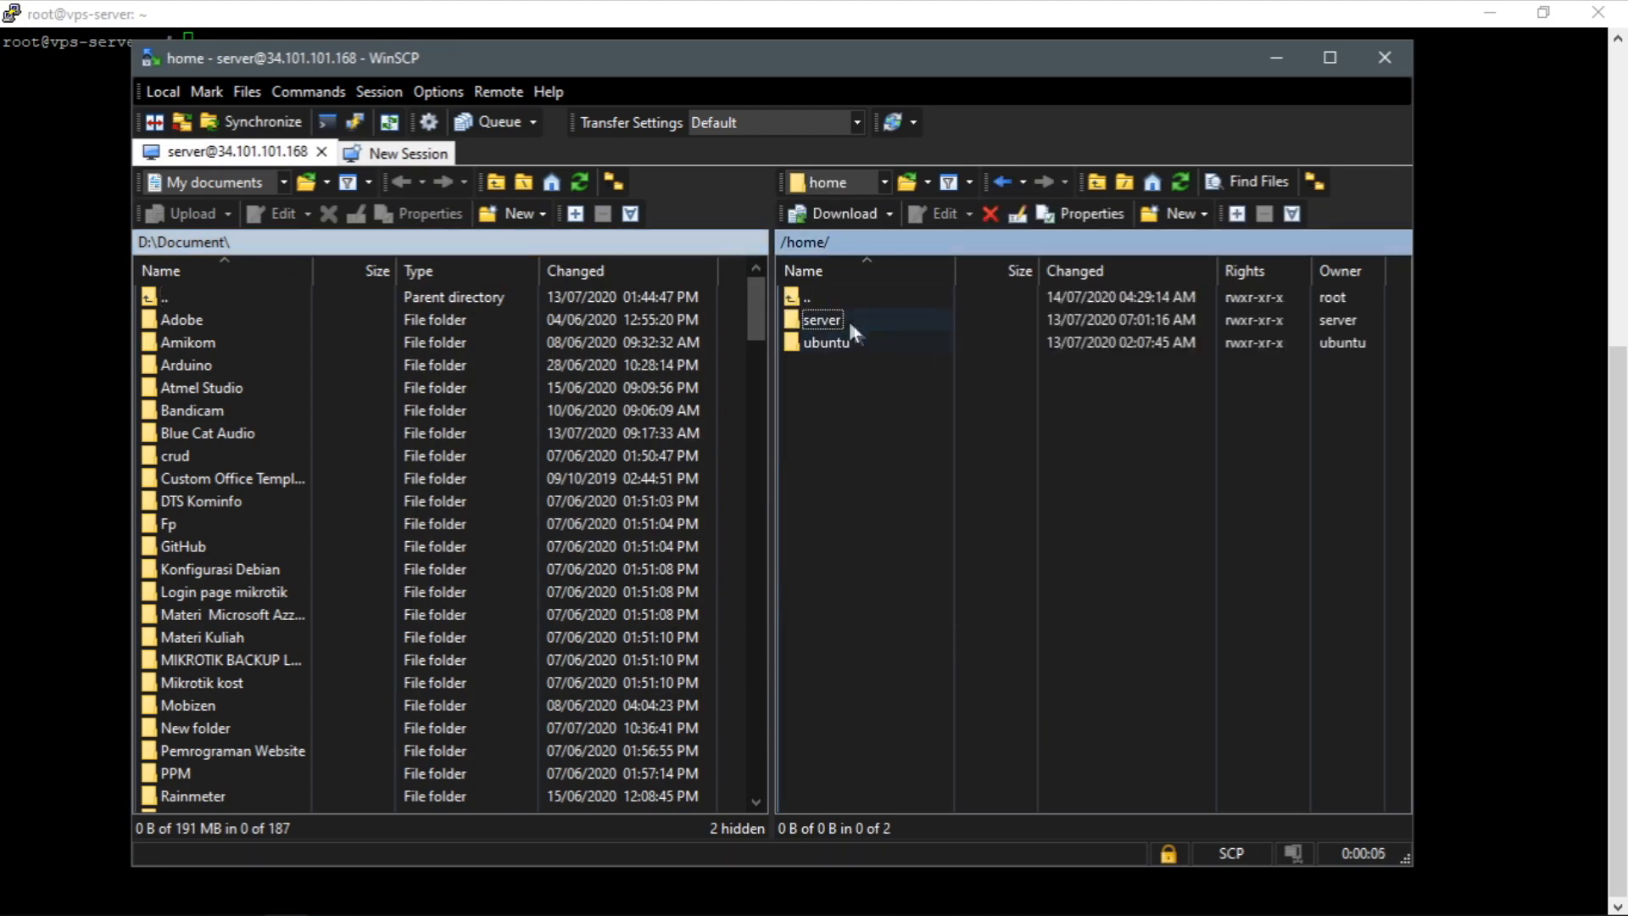
{"action": "double_click", "coordinate": [796, 298]}
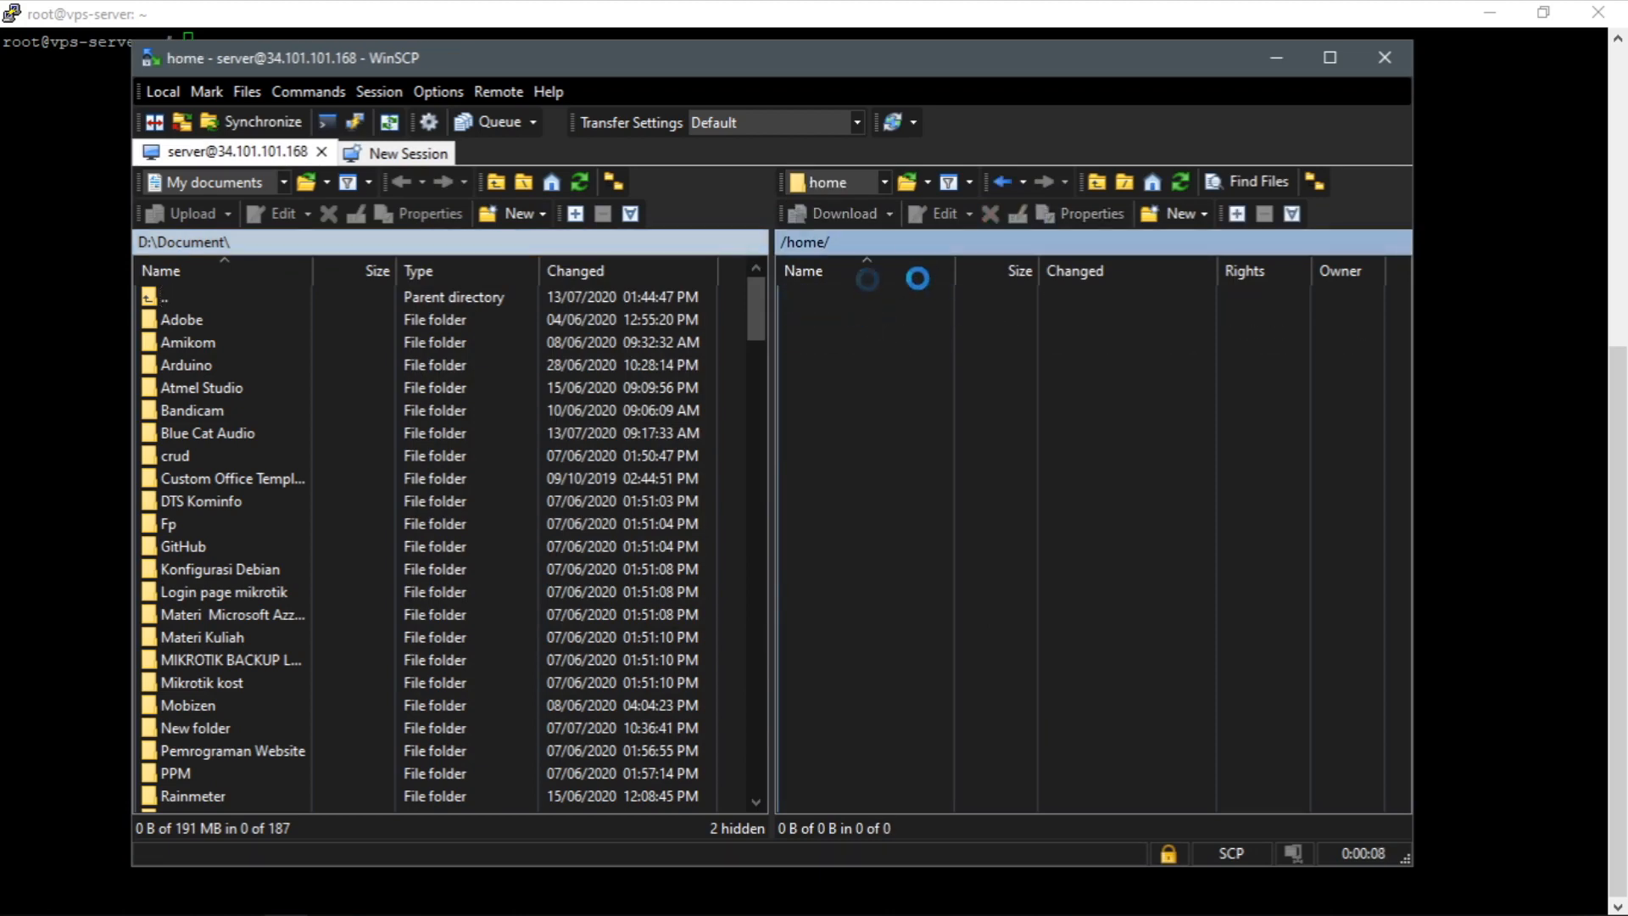
{"action": "scroll", "coordinate": [933, 458], "scroll_direction": "down", "scroll_amount": 1}
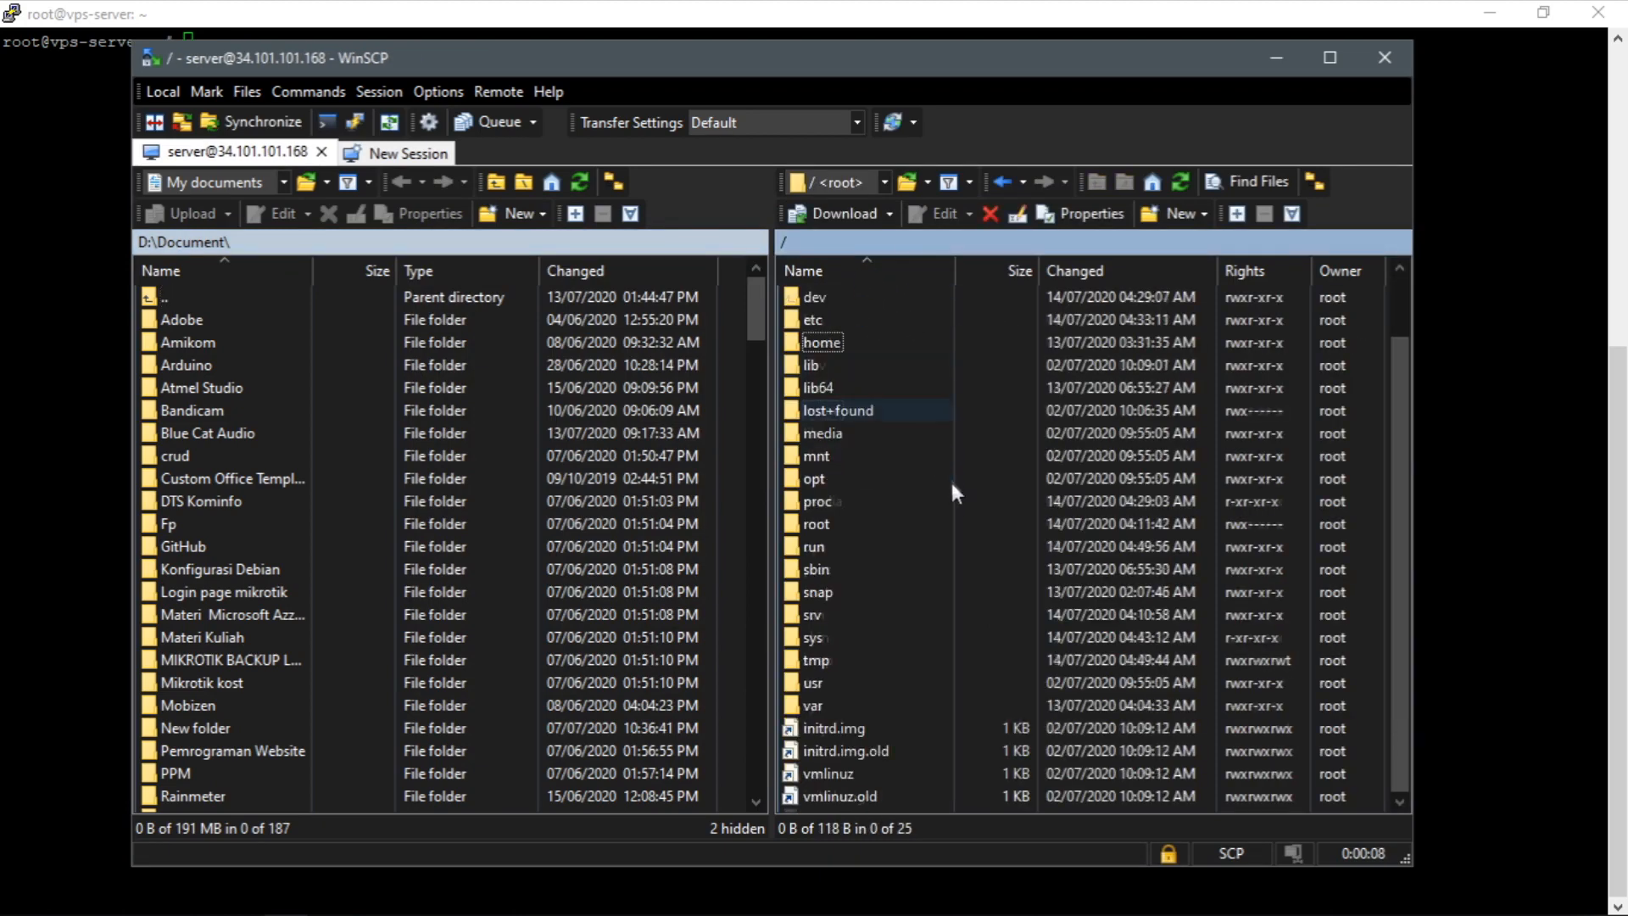
{"action": "double_click", "coordinate": [810, 706]}
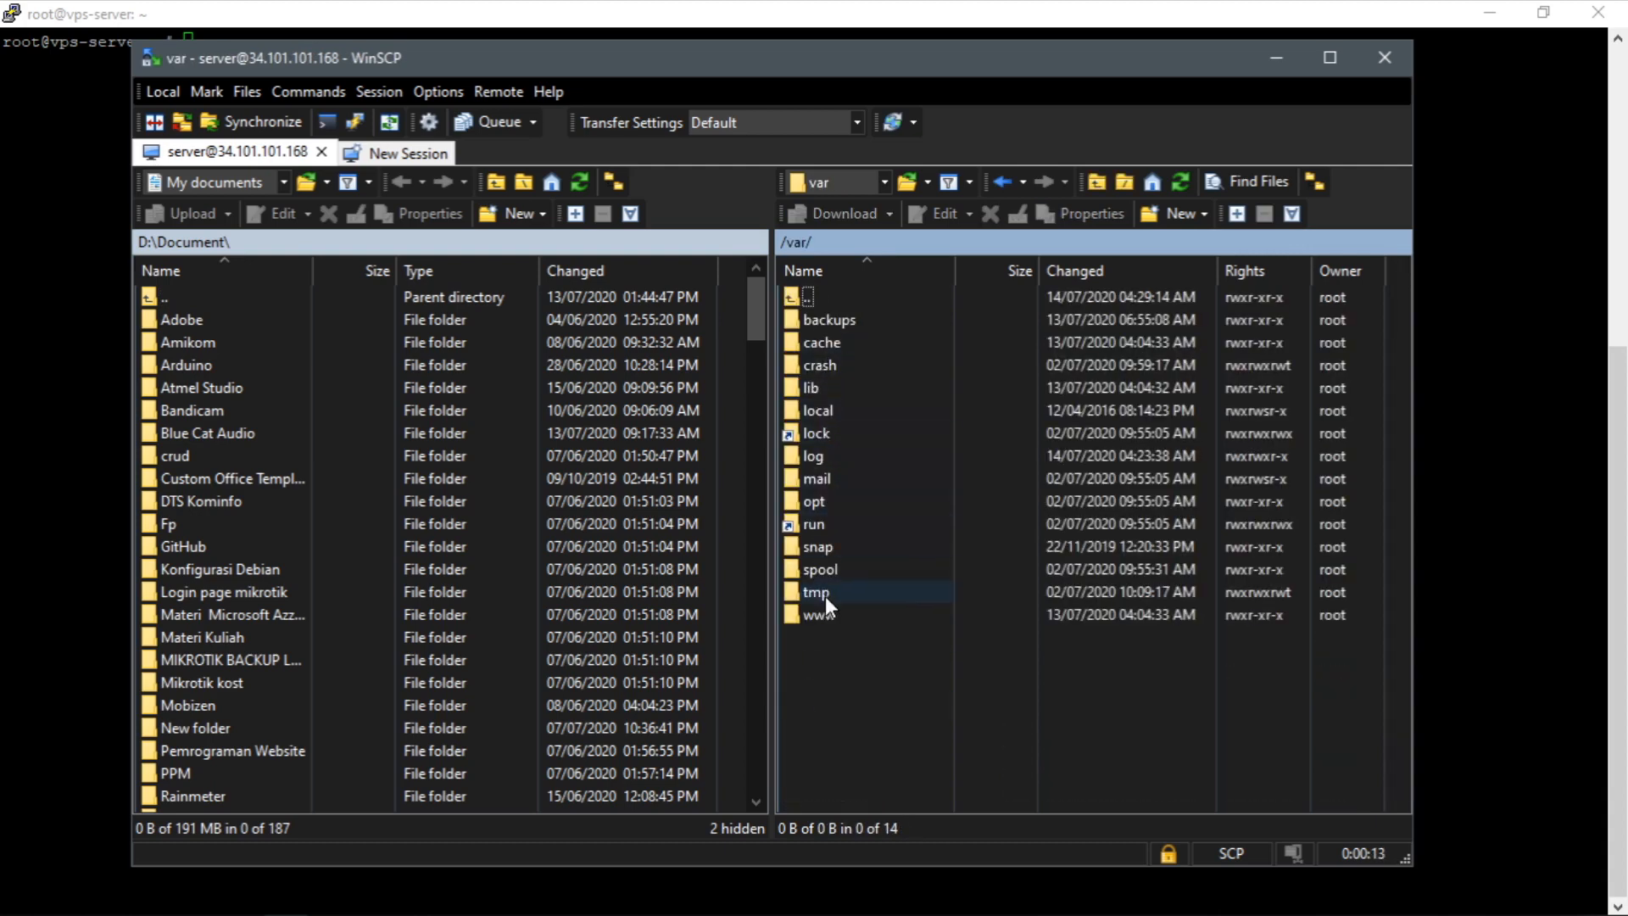
{"action": "double_click", "coordinate": [818, 608]}
{"action": "double_click", "coordinate": [816, 322]}
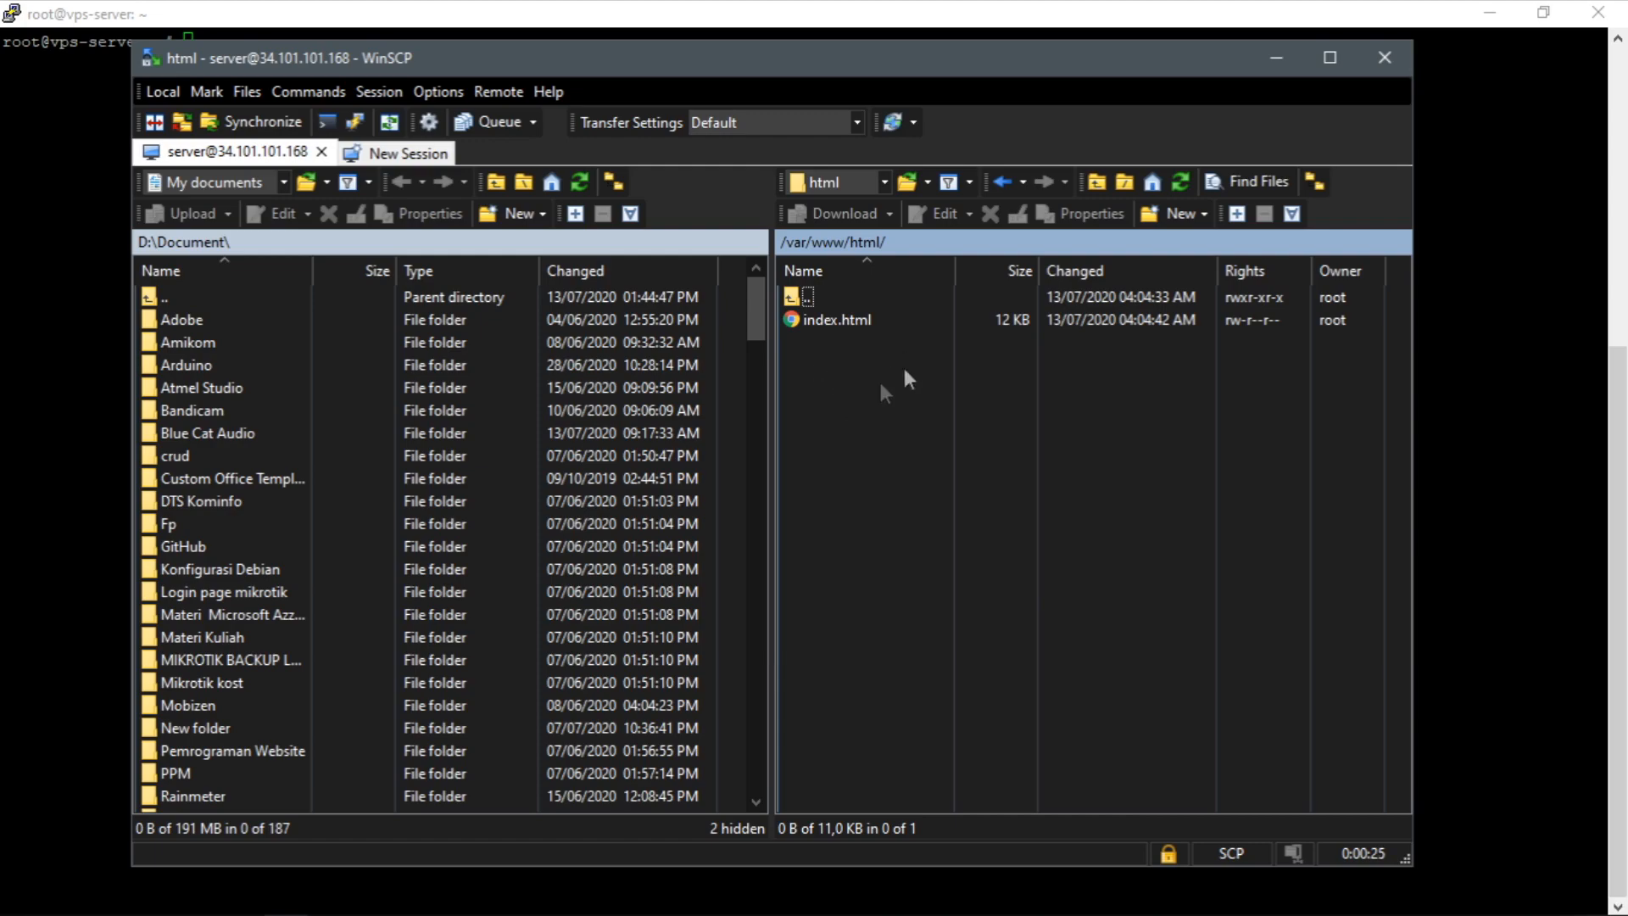
{"action": "mouse_move", "coordinate": [831, 66]}
{"action": "left_mouse_down"}
{"action": "mouse_move", "coordinate": [839, 90]}
{"action": "mouse_move", "coordinate": [828, 74]}
{"action": "left_mouse_up"}
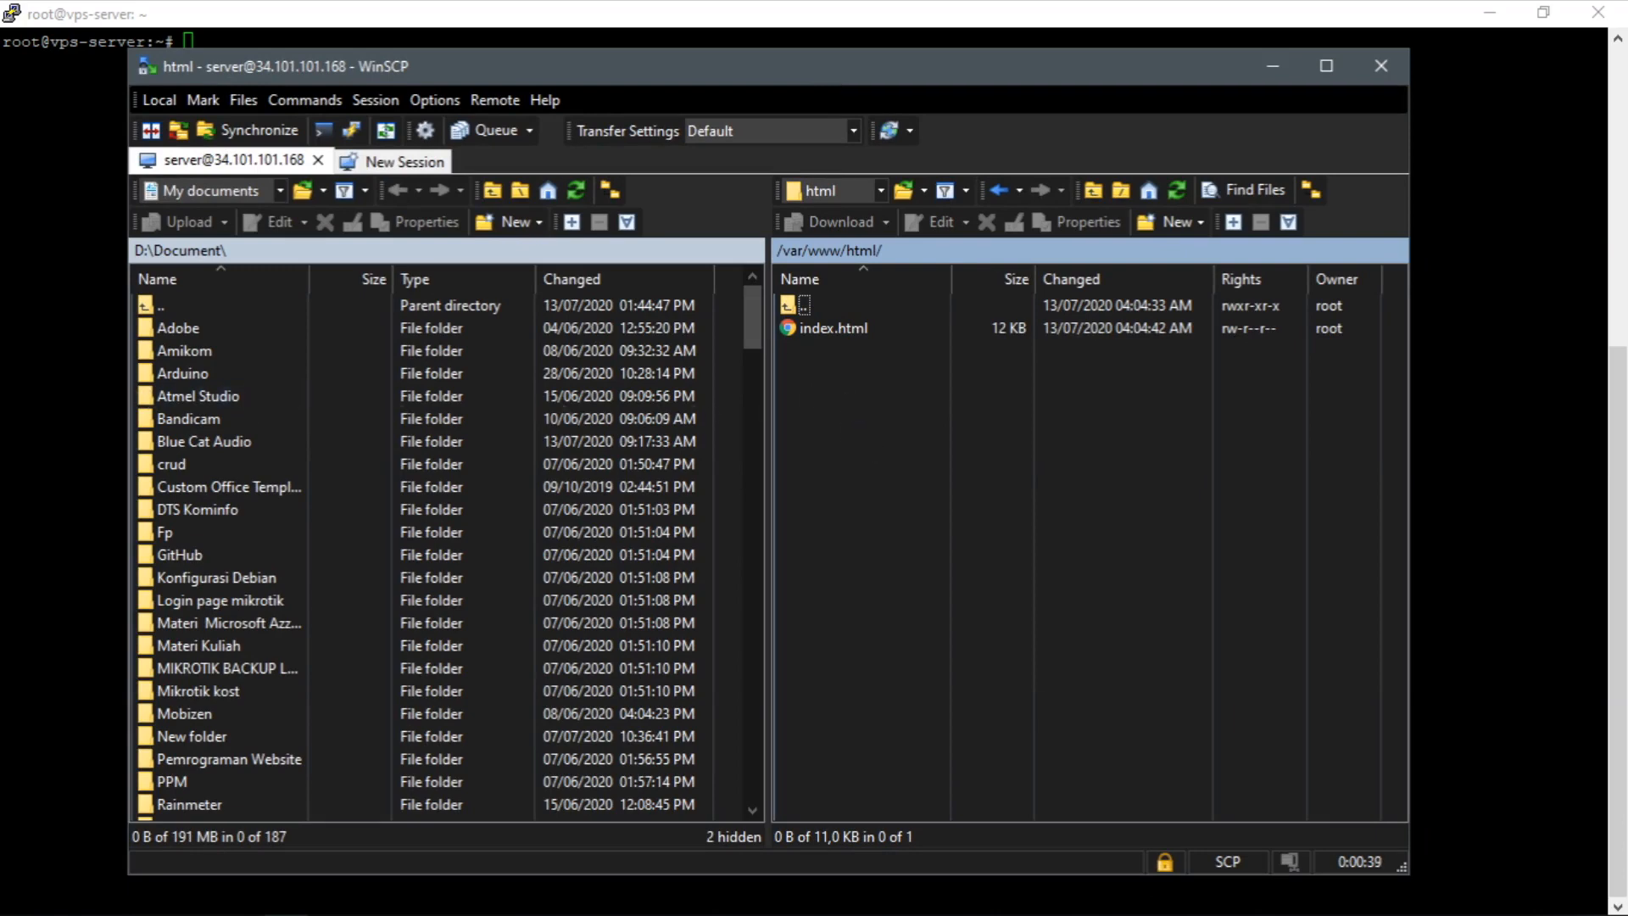
{"action": "scroll", "coordinate": [338, 449], "scroll_direction": "down", "scroll_amount": 5}
{"action": "scroll", "coordinate": [326, 420], "scroll_direction": "up", "scroll_amount": 5}
{"action": "double_click", "coordinate": [174, 307]}
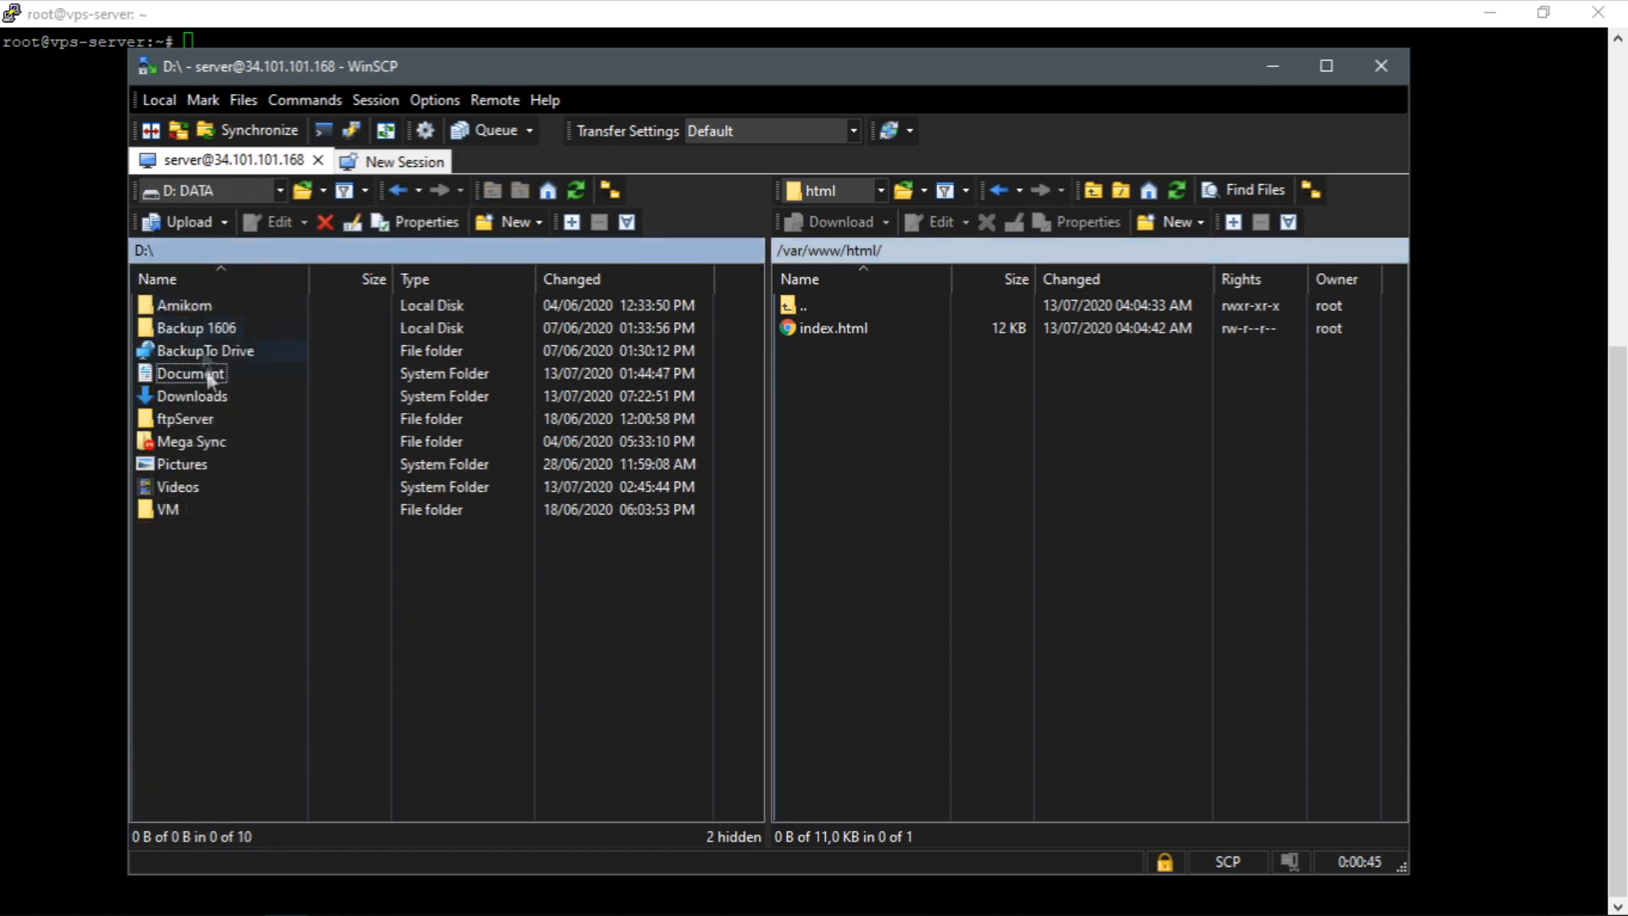
{"action": "double_click", "coordinate": [153, 251]}
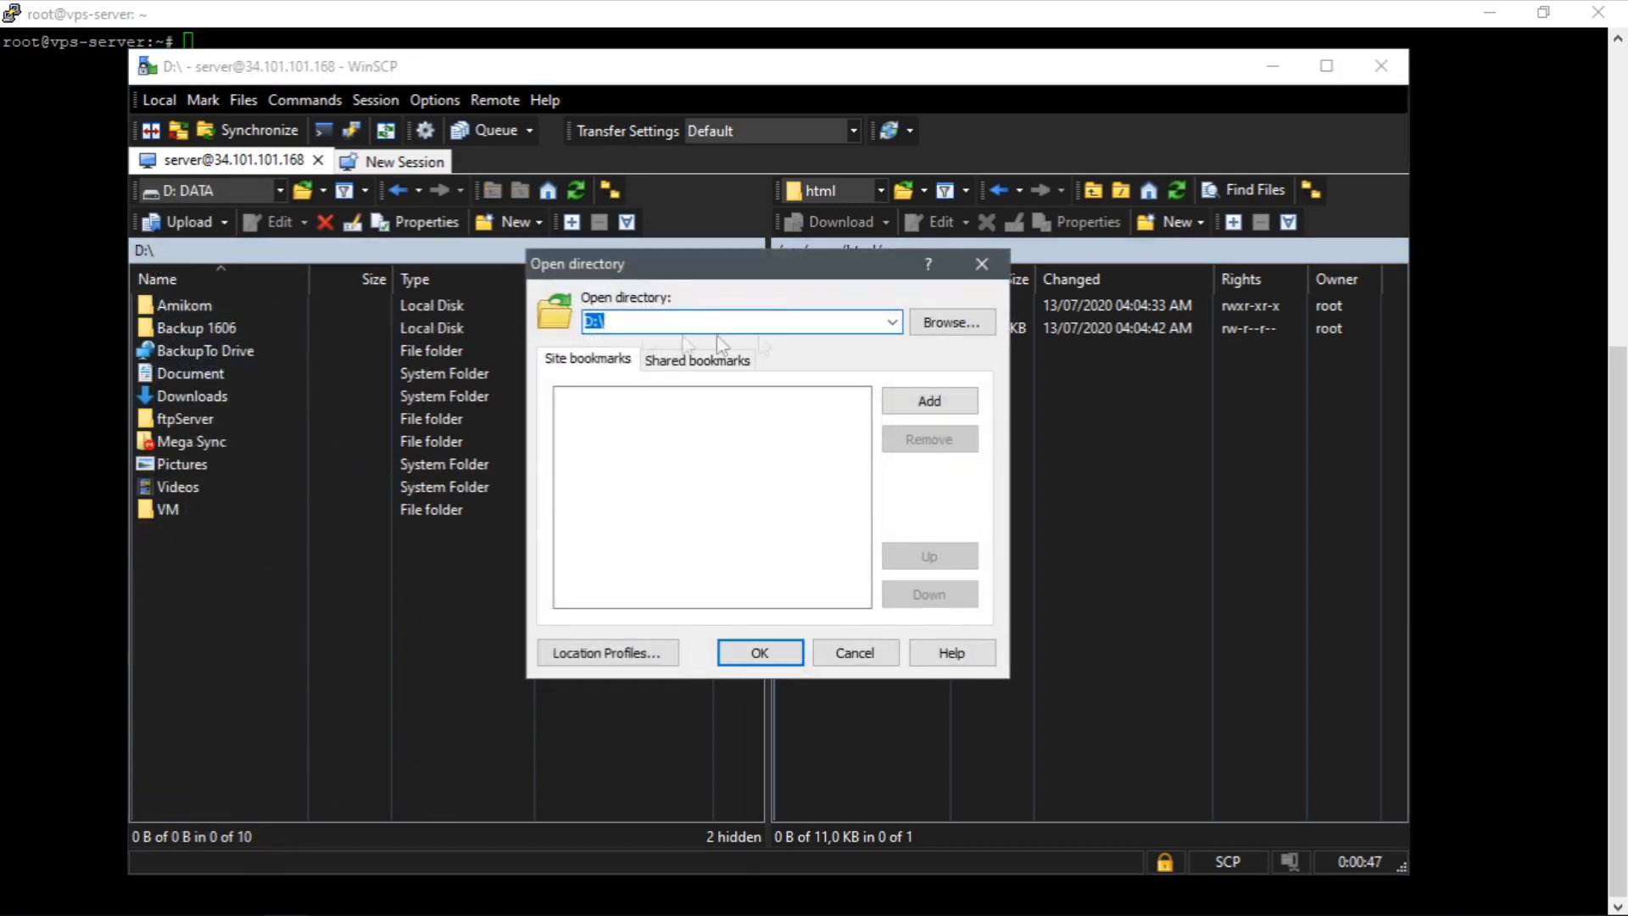
{"action": "left_click", "coordinate": [975, 273]}
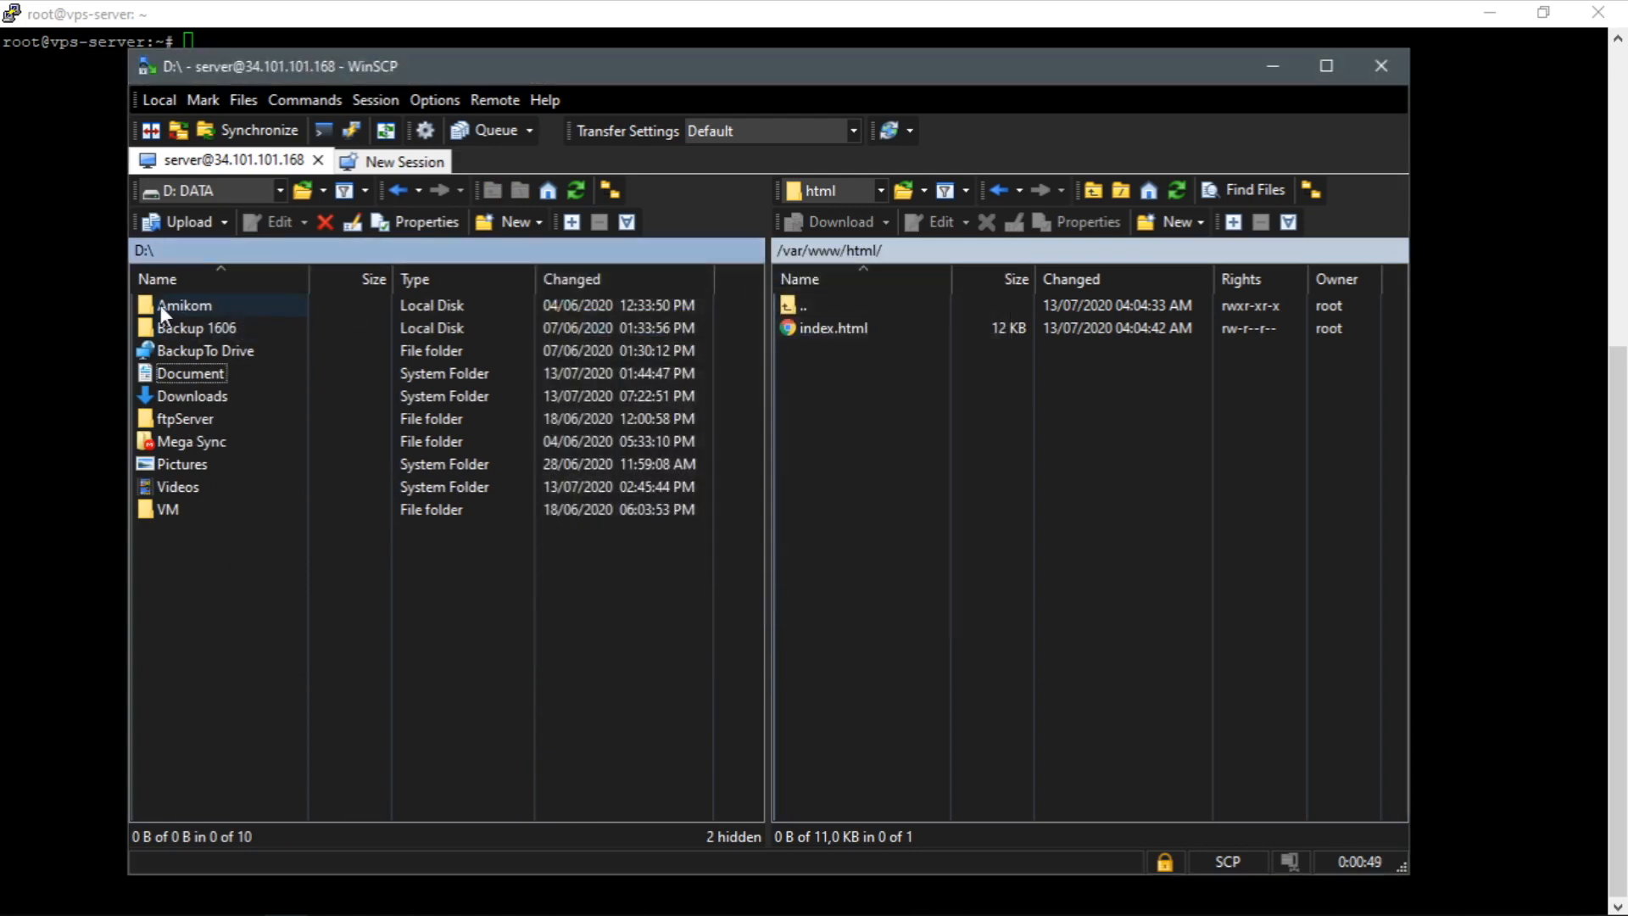
Change the local directory to the Desktop and open its about folder.
{"action": "double_click", "coordinate": [140, 251]}
{"action": "left_click", "coordinate": [591, 323]}
{"action": "key", "text": "BackSpace"}
{"action": "key", "text": "BackSpace"}
{"action": "key", "text": "Return"}
{"action": "key", "text": "Return"}
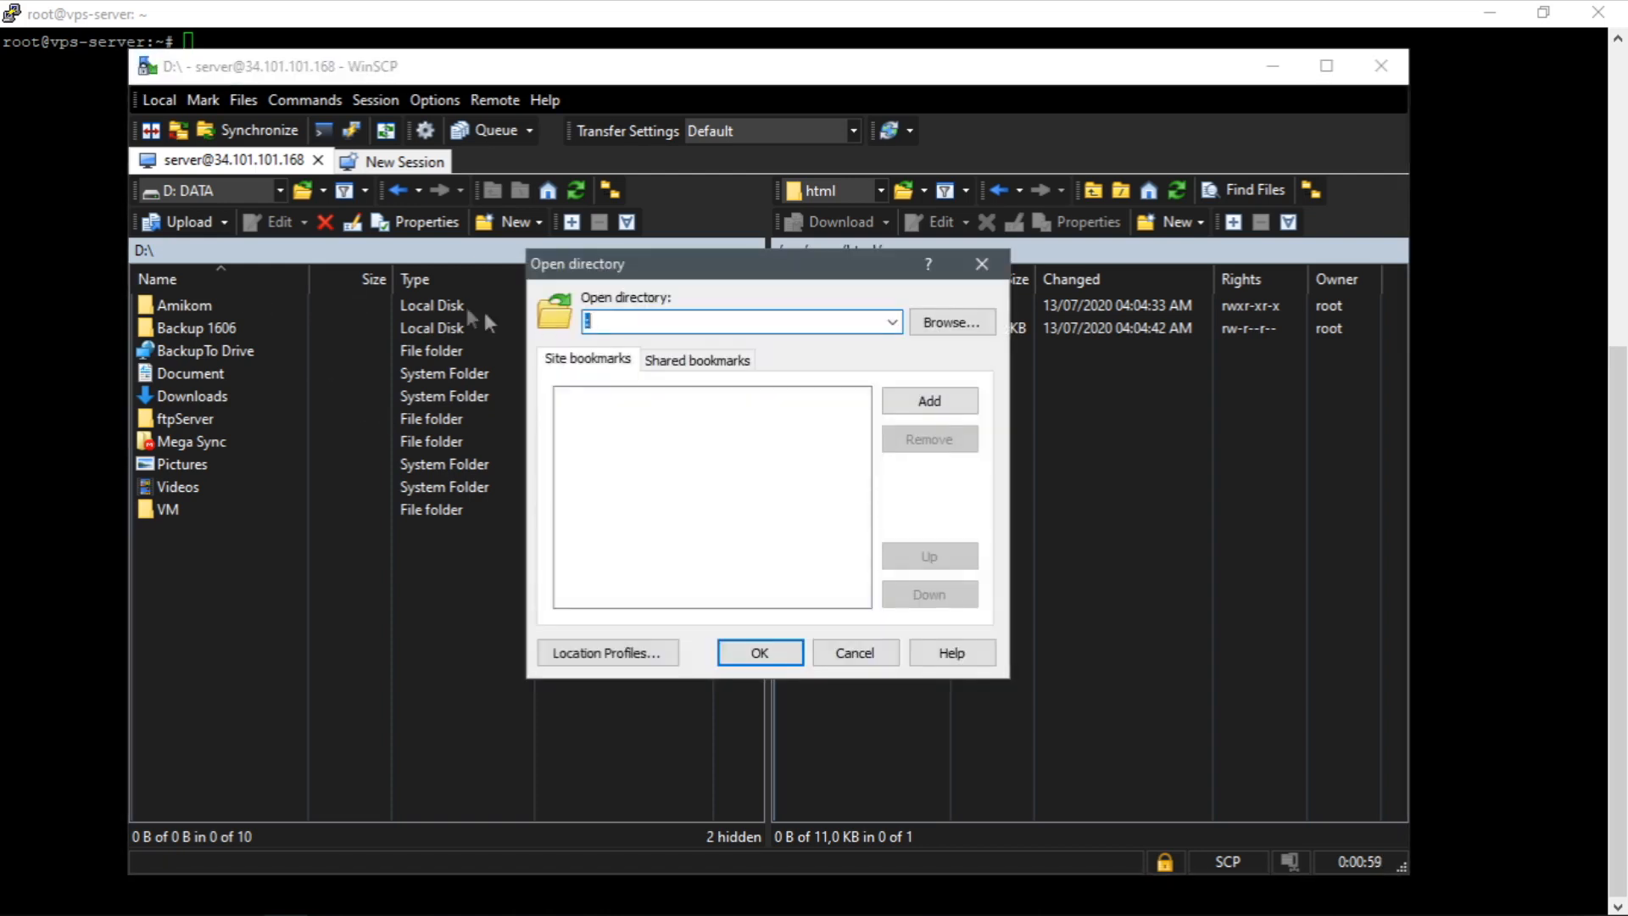
{"action": "left_click", "coordinate": [941, 322]}
{"action": "left_click", "coordinate": [682, 380]}
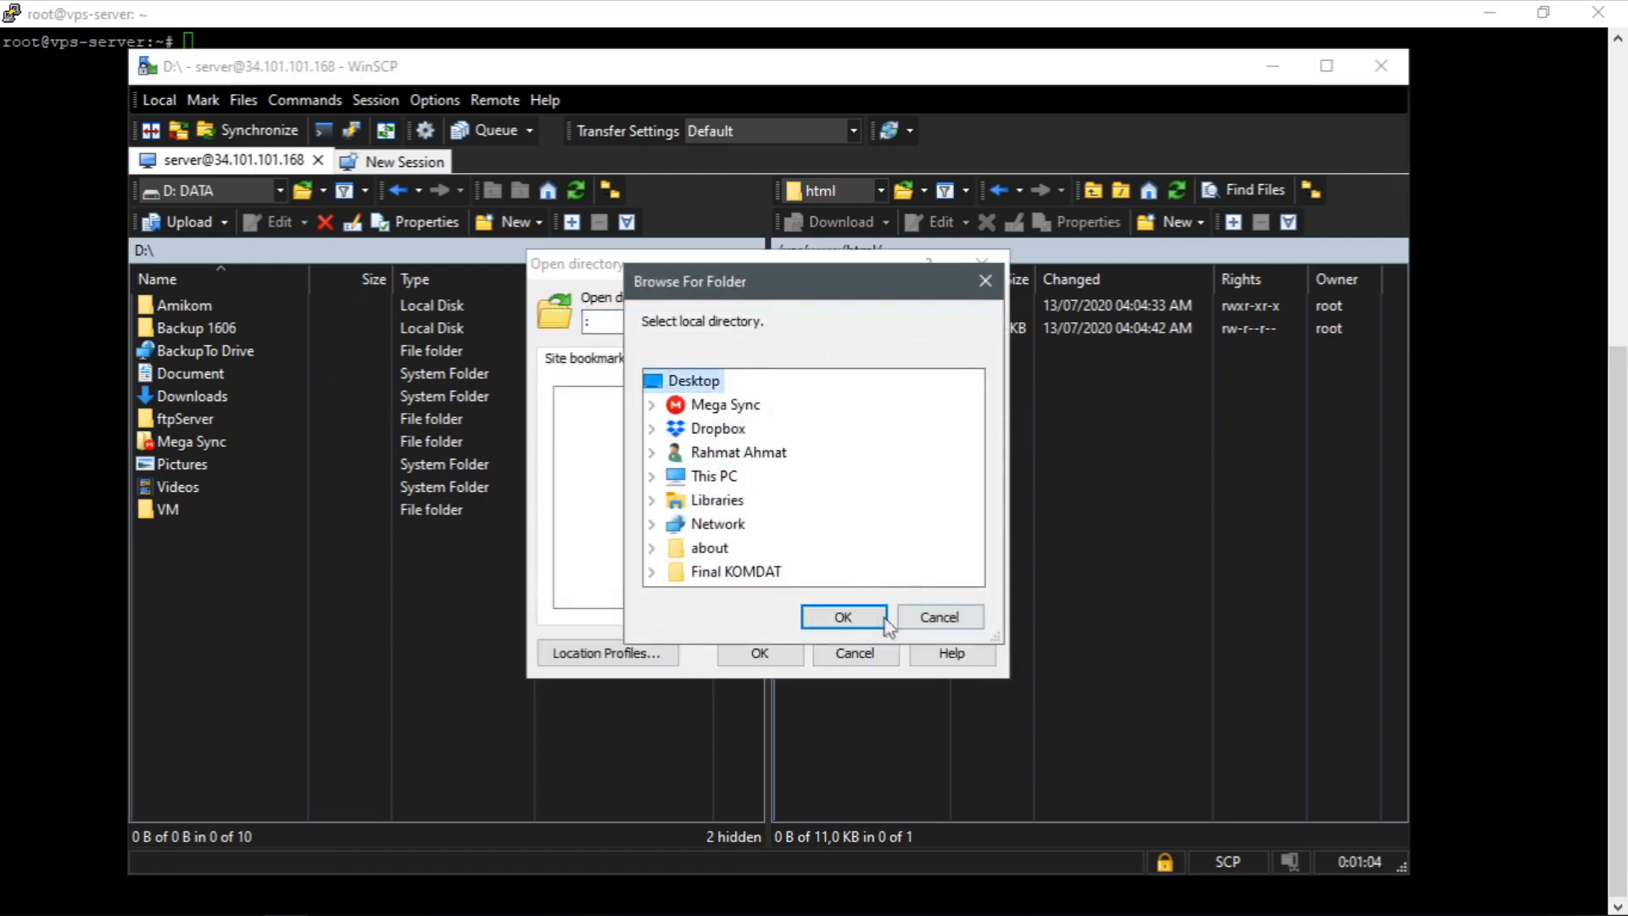
{"action": "left_click", "coordinate": [843, 617]}
{"action": "left_click", "coordinate": [759, 652]}
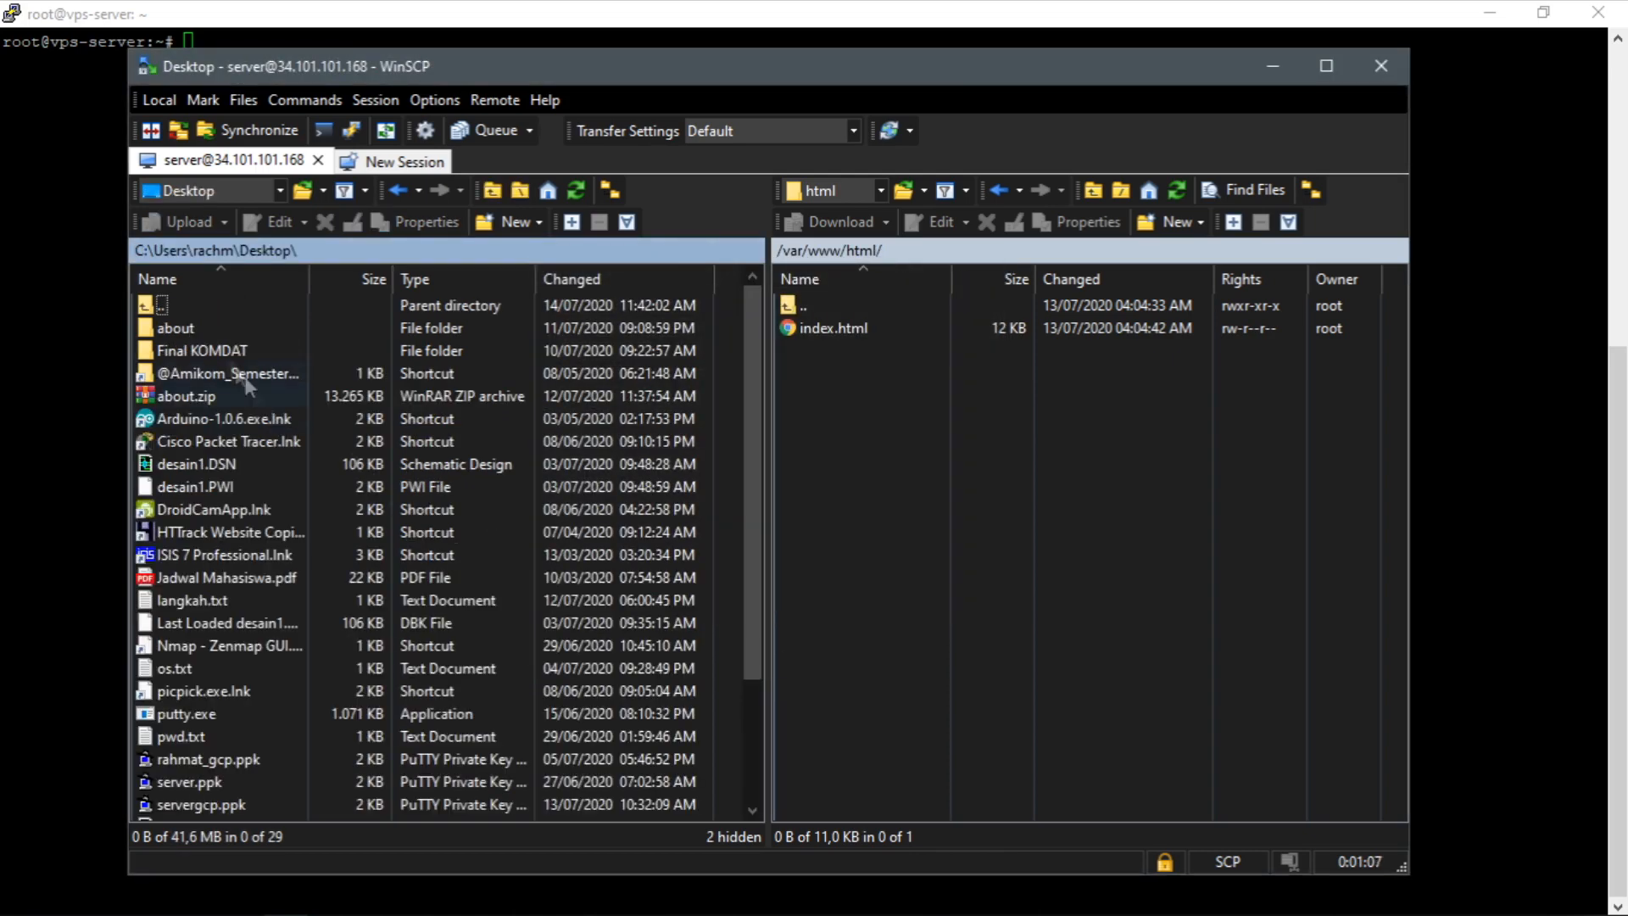
{"action": "double_click", "coordinate": [178, 327]}
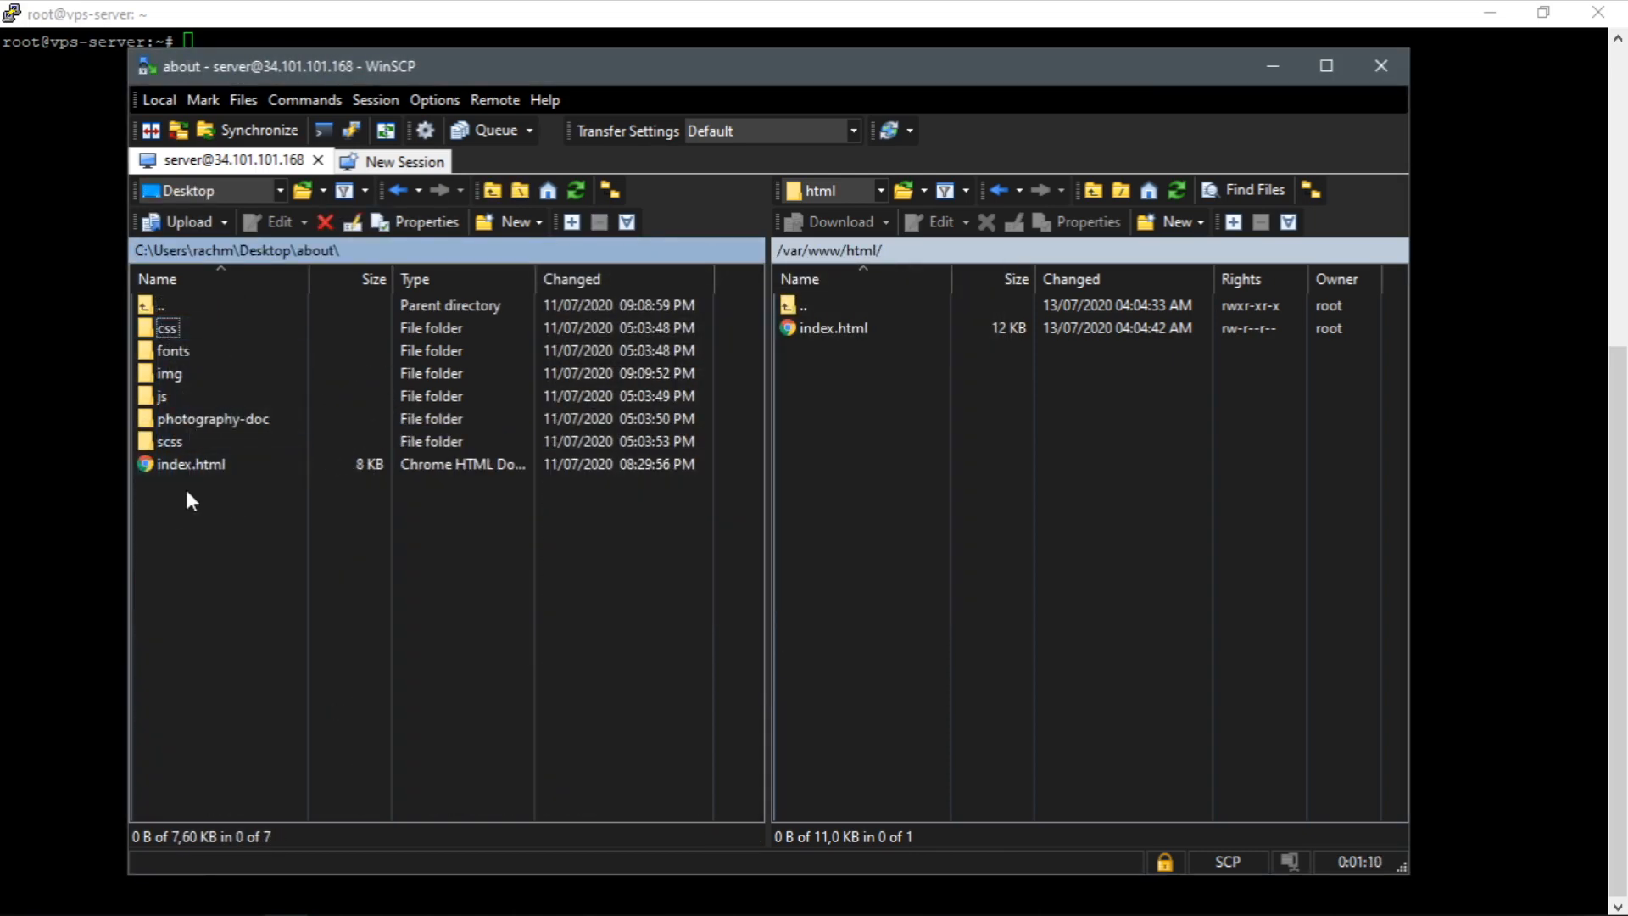
Try to upload all files and folders of the local about folder to /var/www/html.
{"action": "key", "text": "ctrl+a"}
{"action": "left_click_drag", "start_coordinate": [242, 353], "coordinate": [1066, 485]}
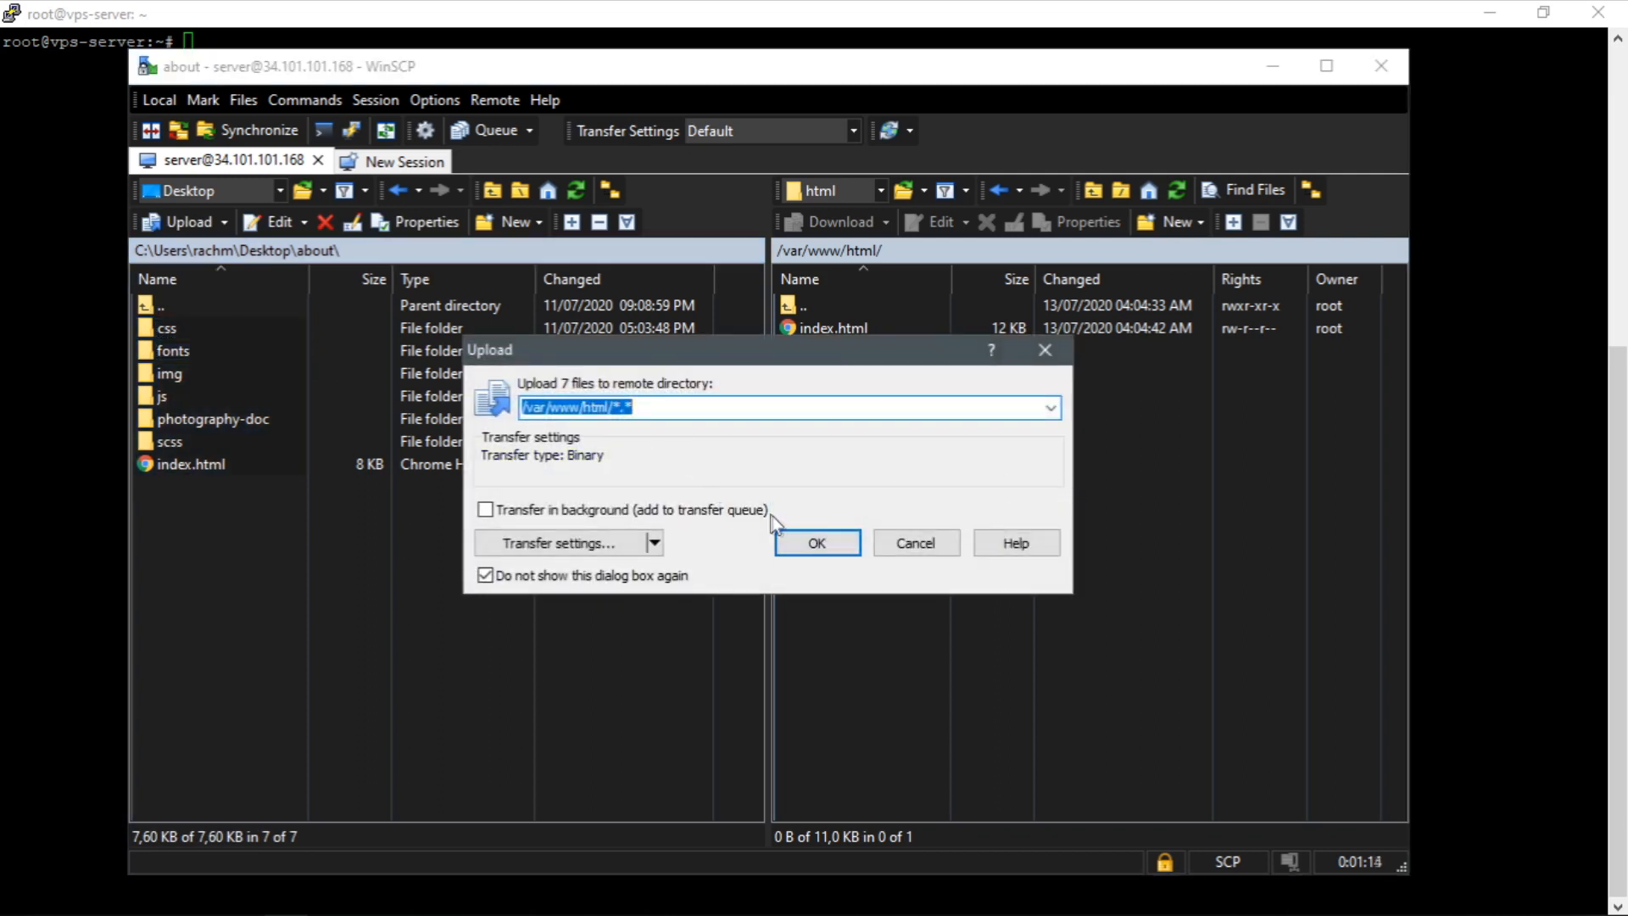
{"action": "left_click", "coordinate": [820, 550]}
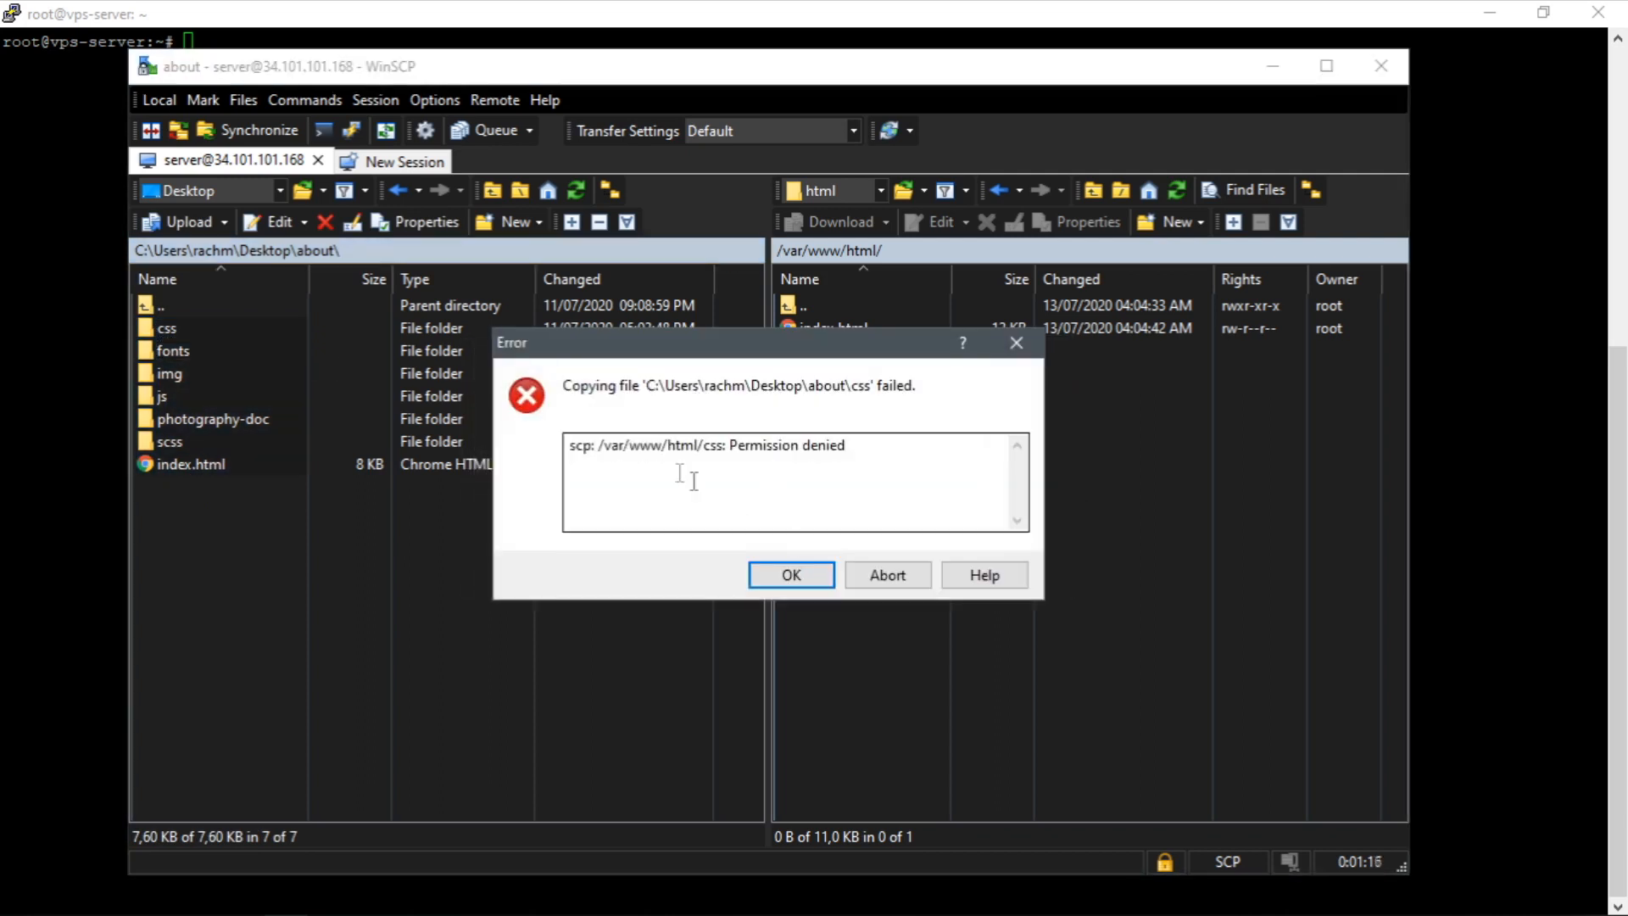
{"action": "left_click_drag", "start_coordinate": [569, 444], "coordinate": [859, 449]}
{"action": "left_click", "coordinate": [792, 574]}
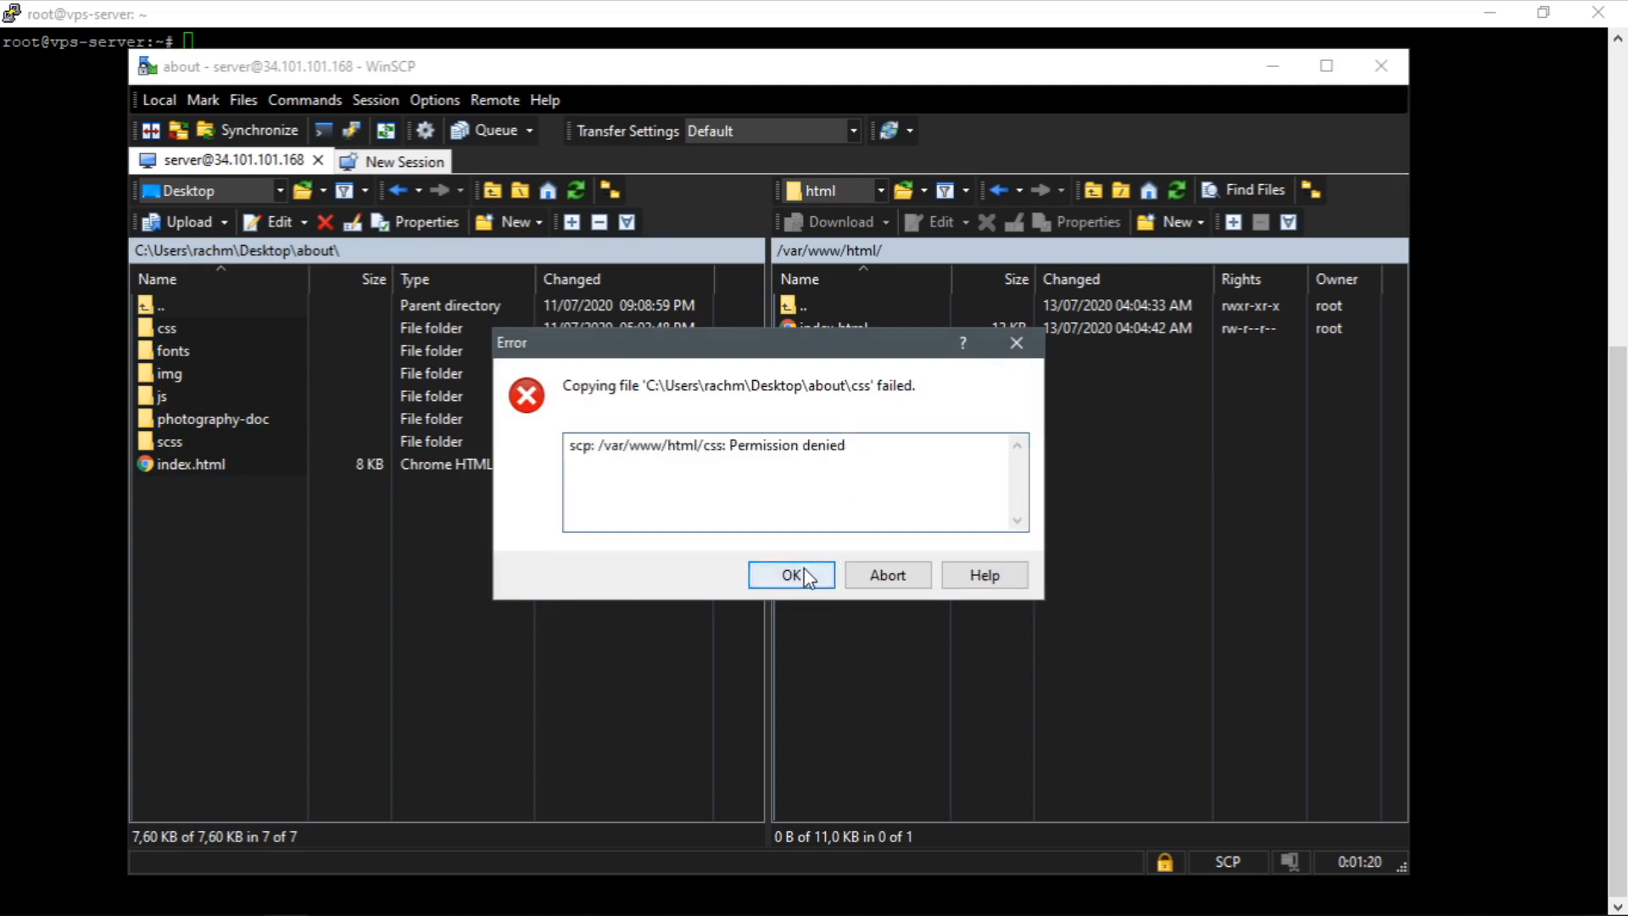
{"action": "left_click", "coordinate": [1017, 343]}
Switch to the PuTTY root terminal and open up the web folder's permissions with chmod 777 /var/www/html/.
{"action": "left_click", "coordinate": [1497, 467]}
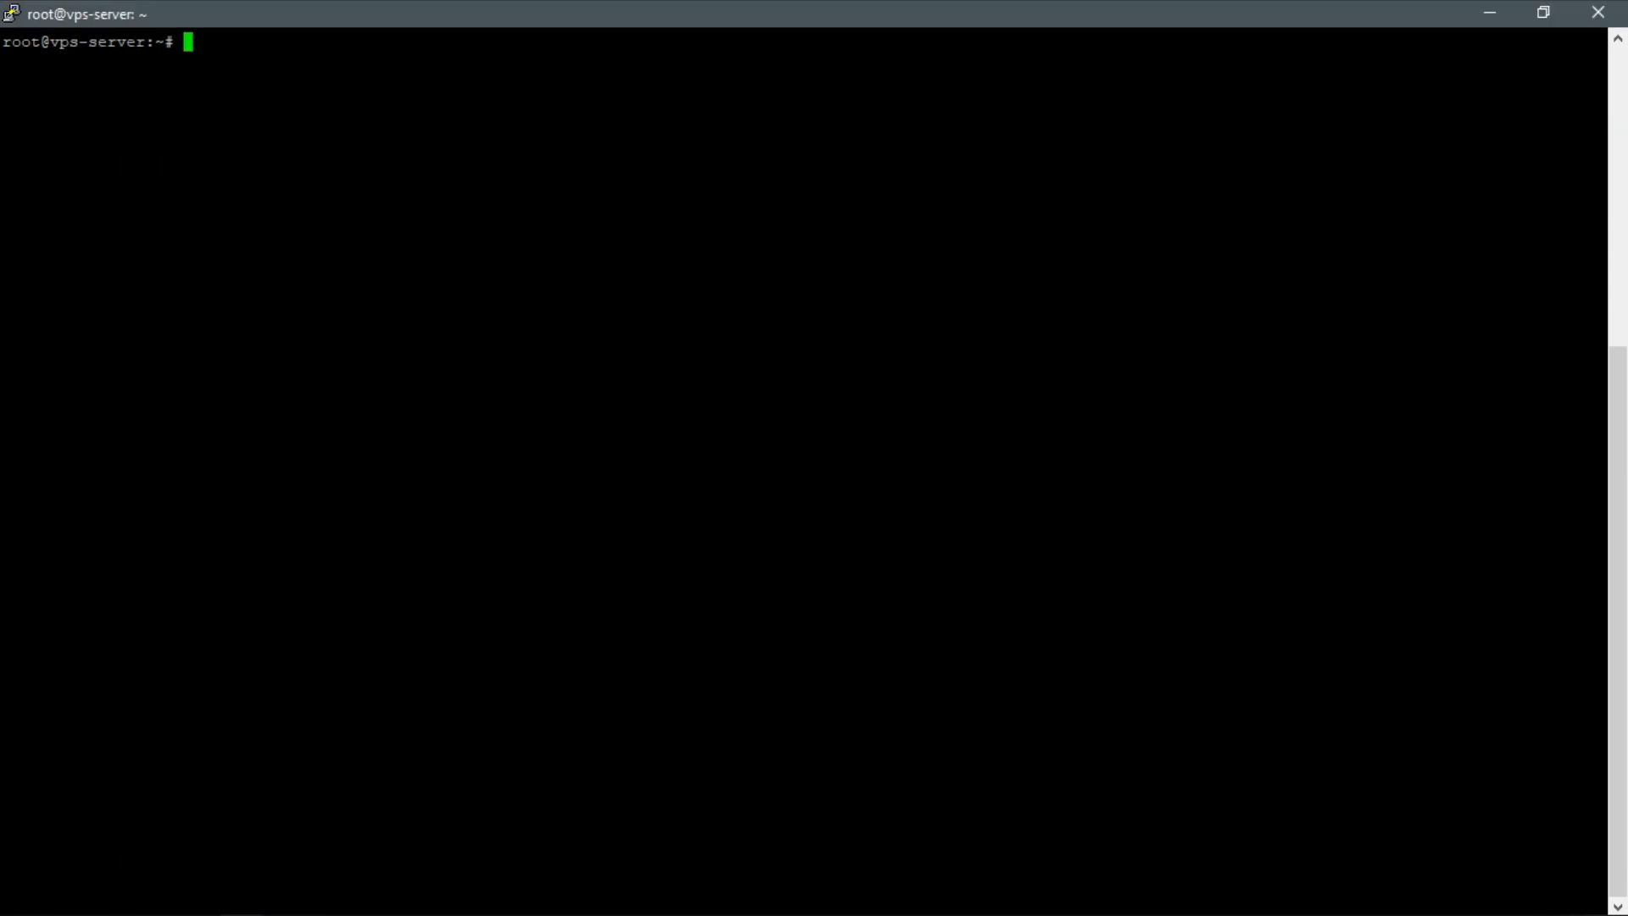
{"action": "type", "text": "chmod 777 /var/www/html/"}
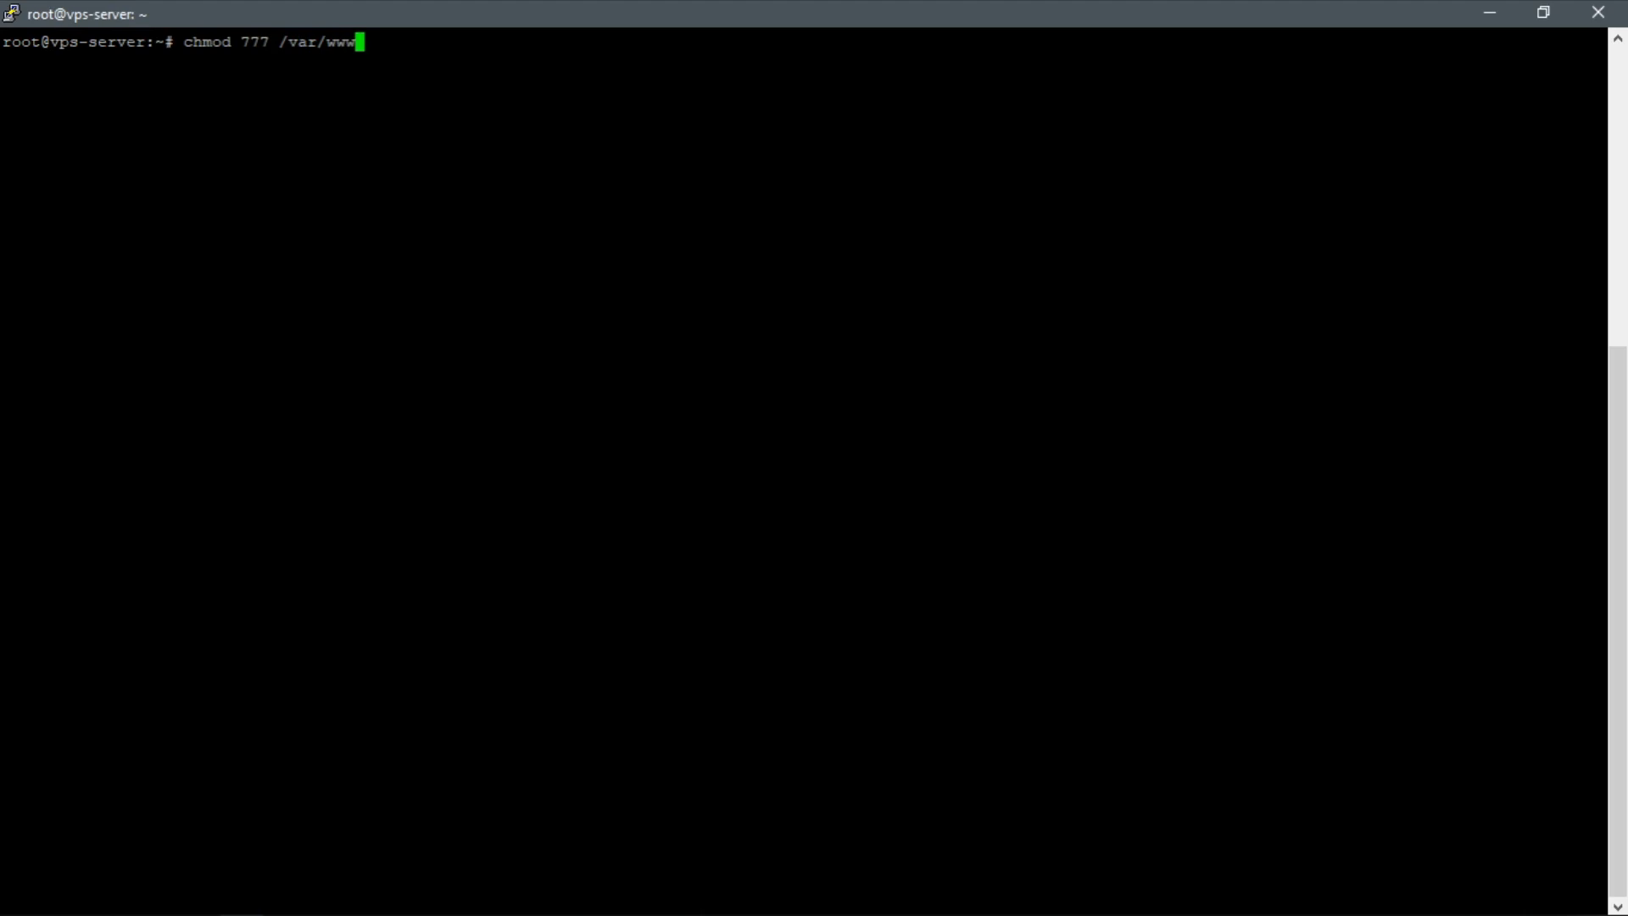
{"action": "key", "text": "Return"}
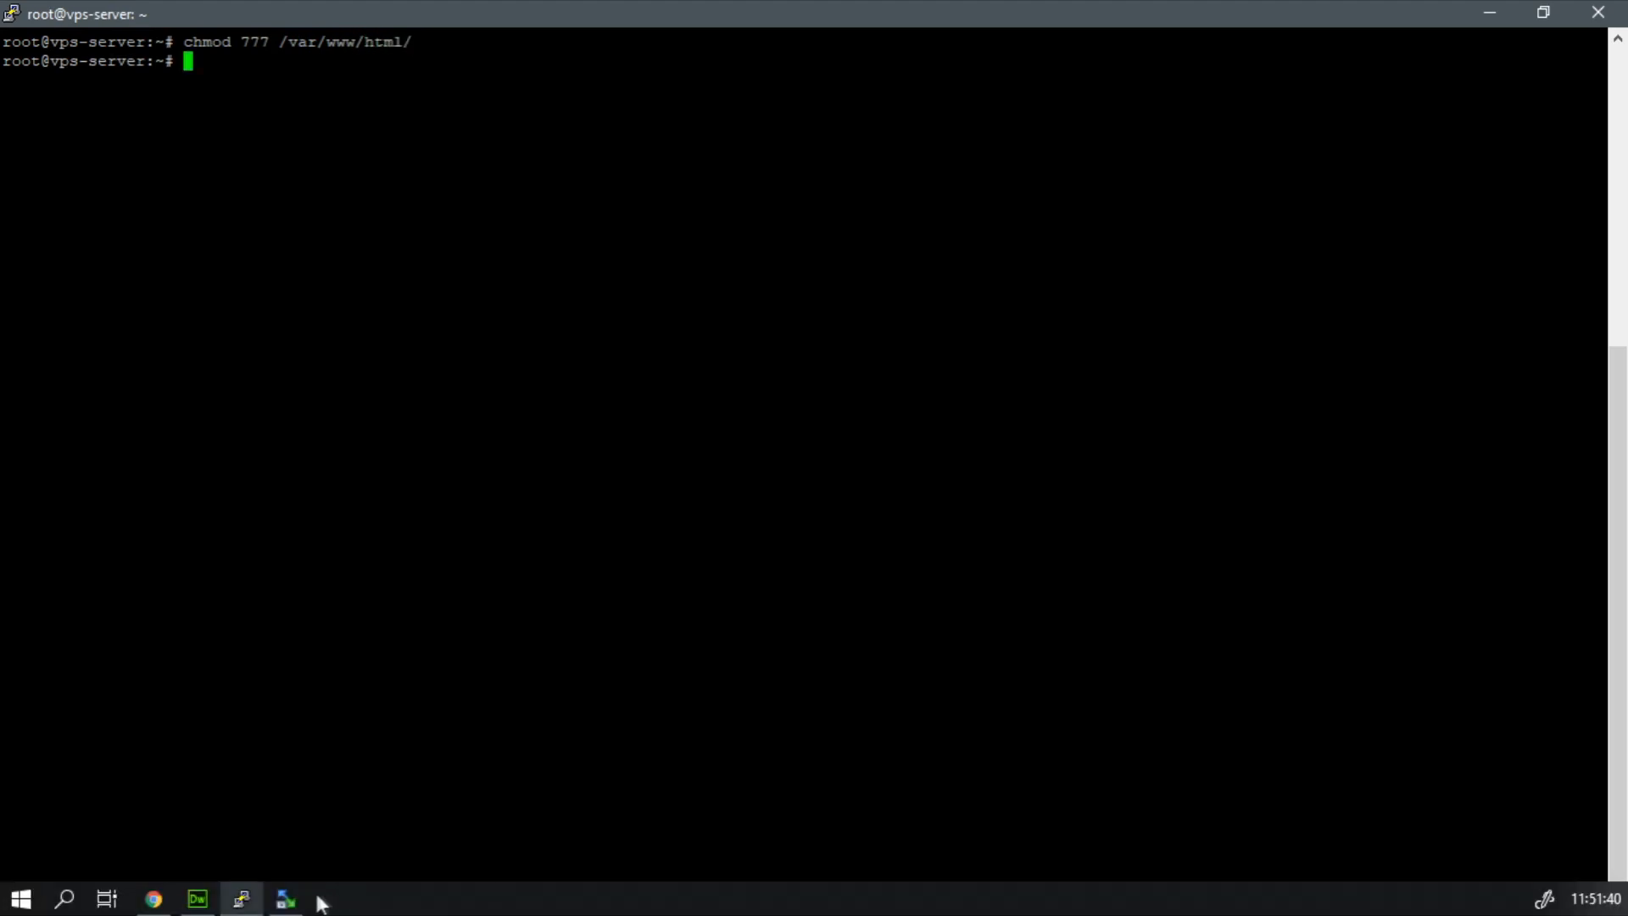
Switch back to WinSCP and delete the existing index.html from the server's /var/www/html folder.
{"action": "left_click", "coordinate": [292, 898]}
{"action": "left_click_drag", "start_coordinate": [201, 462], "coordinate": [891, 371]}
{"action": "left_click", "coordinate": [825, 332]}
{"action": "left_click", "coordinate": [988, 223]}
{"action": "left_click", "coordinate": [772, 517]}
Upload the whole content of the local about folder to /var/www/html and let the transfer finish.
{"action": "left_click_drag", "start_coordinate": [173, 528], "coordinate": [919, 441]}
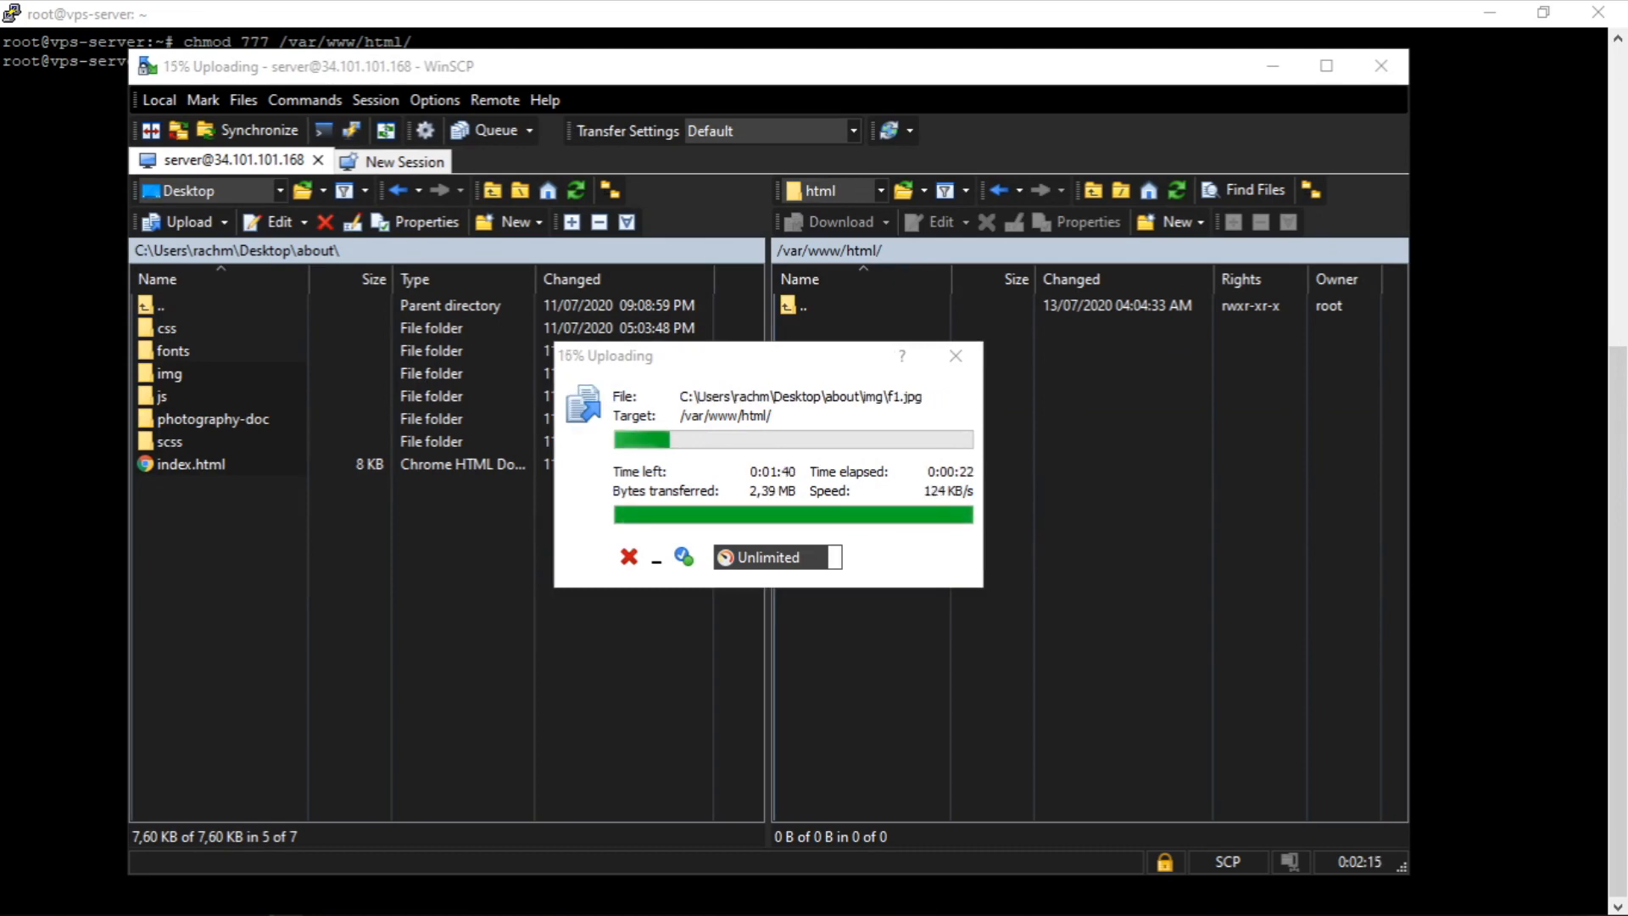
{"action": "left_click", "coordinate": [701, 388]}
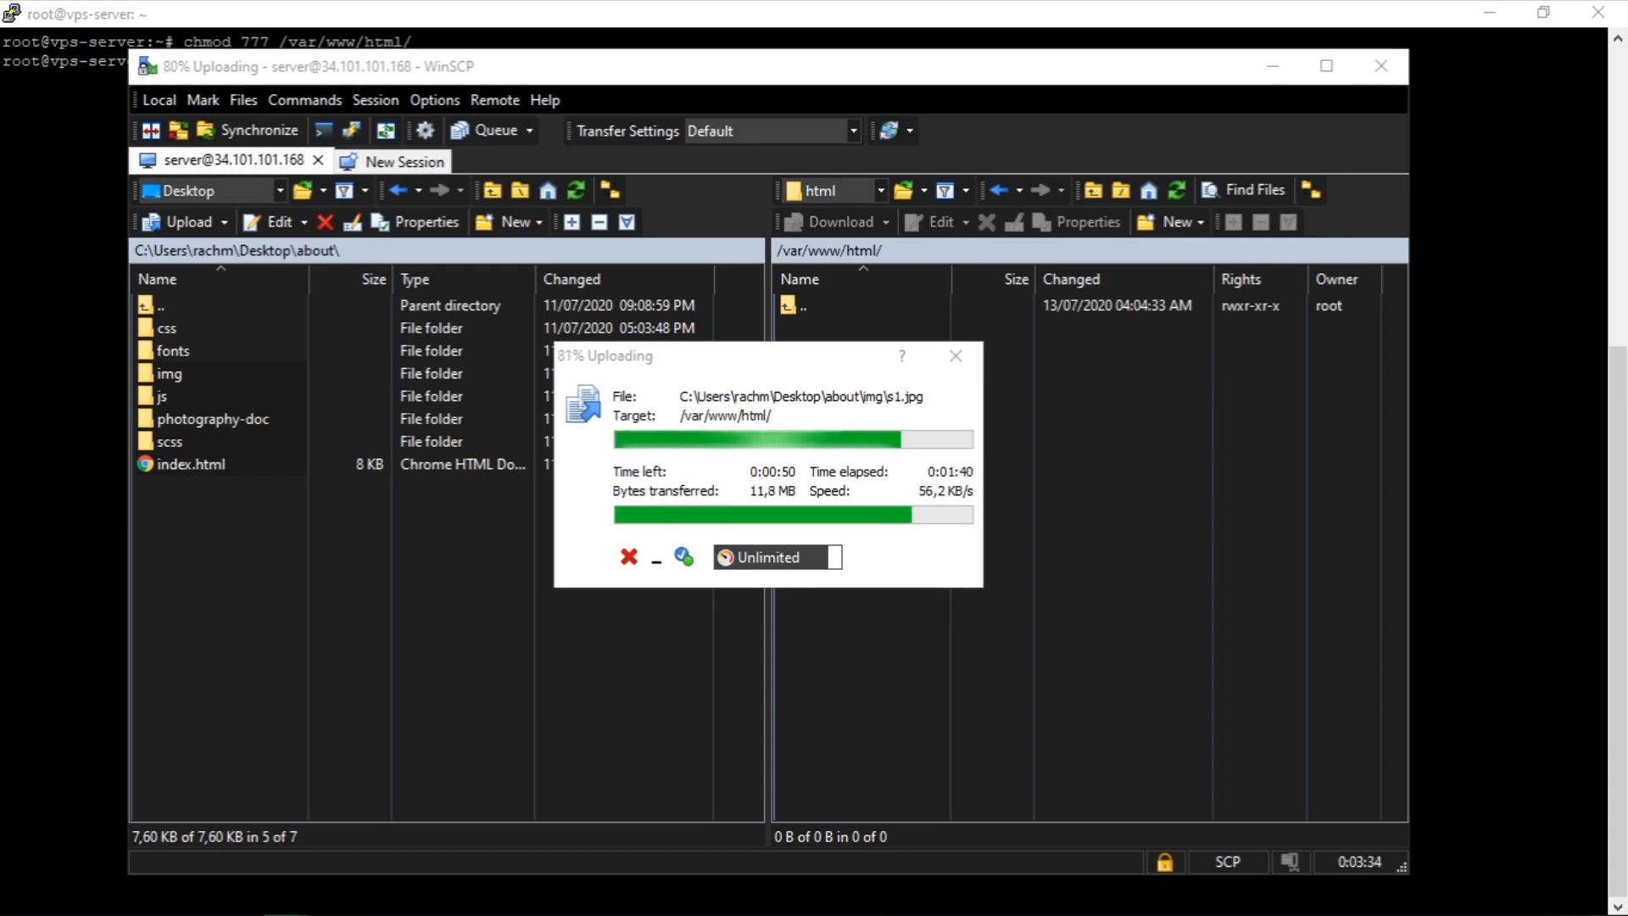
{"action": "left_click", "coordinate": [702, 392]}
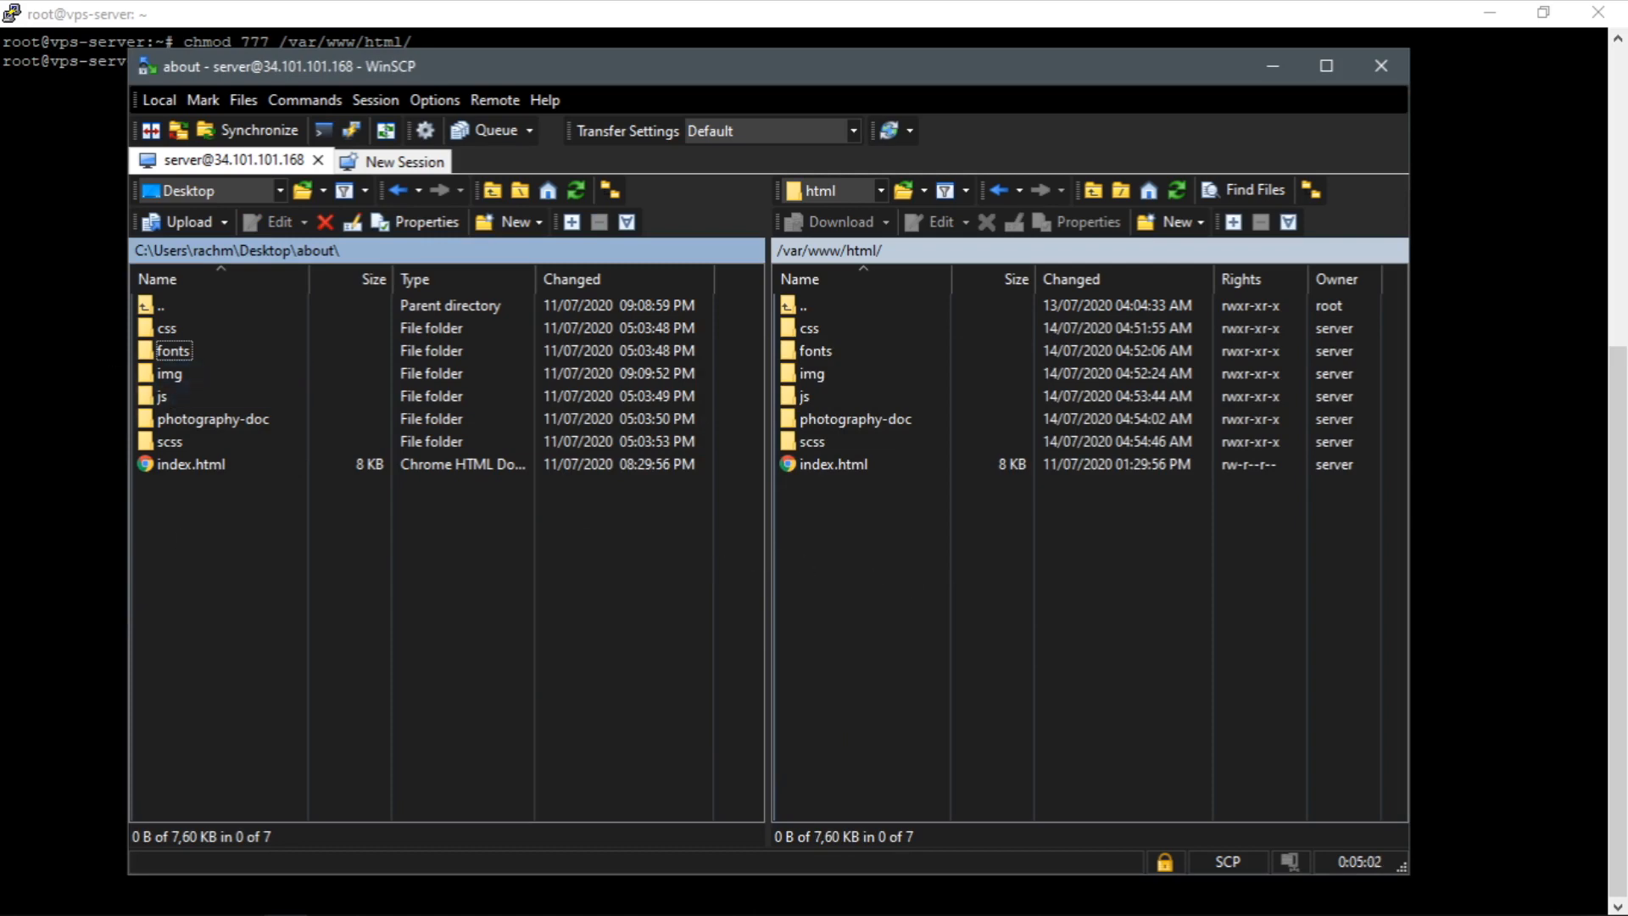
Switch to the PuTTY terminal and restart the web server with /etc/init.d/apache2 restart.
{"action": "key", "text": "alt+Tab"}
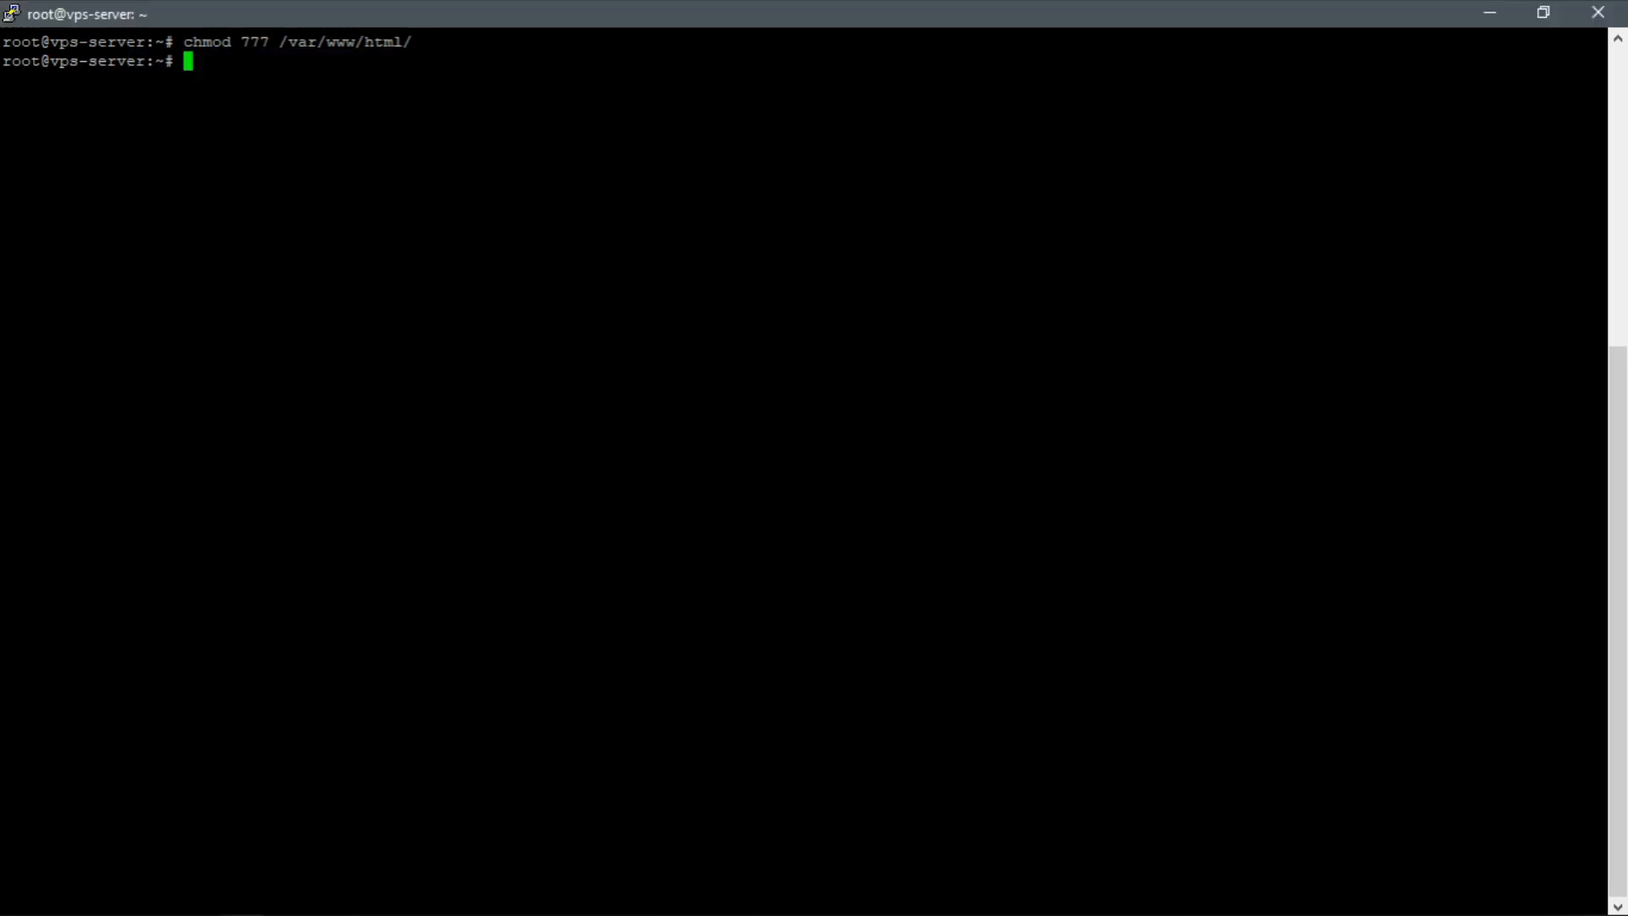
{"action": "type", "text": "/etc/init.d/apache2 restart"}
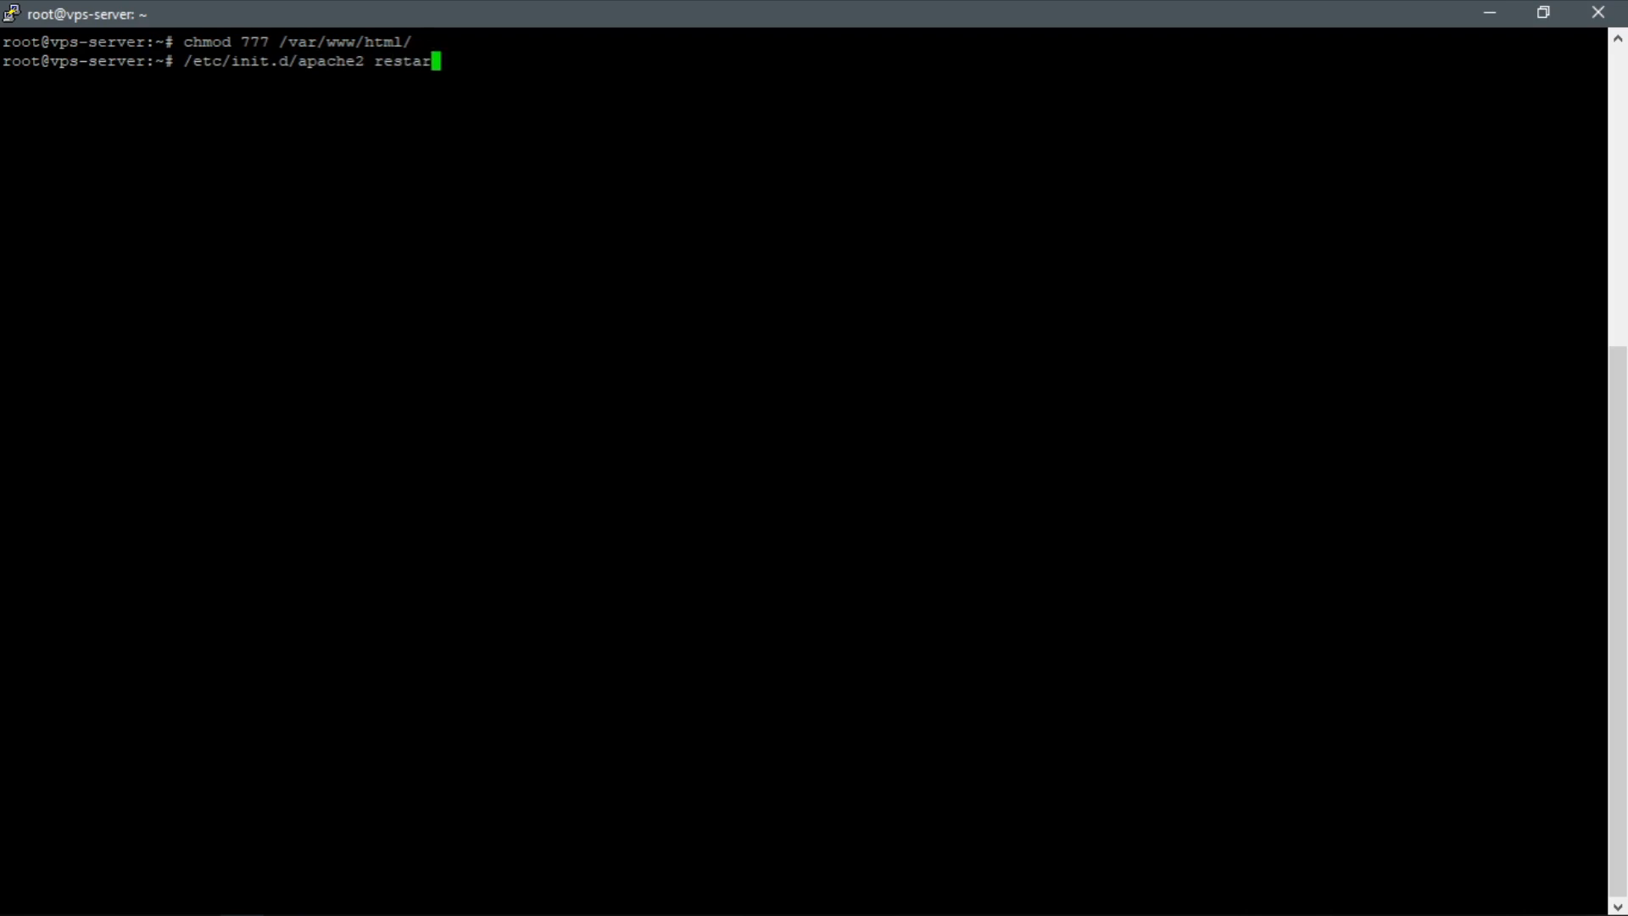
{"action": "key", "text": "Return"}
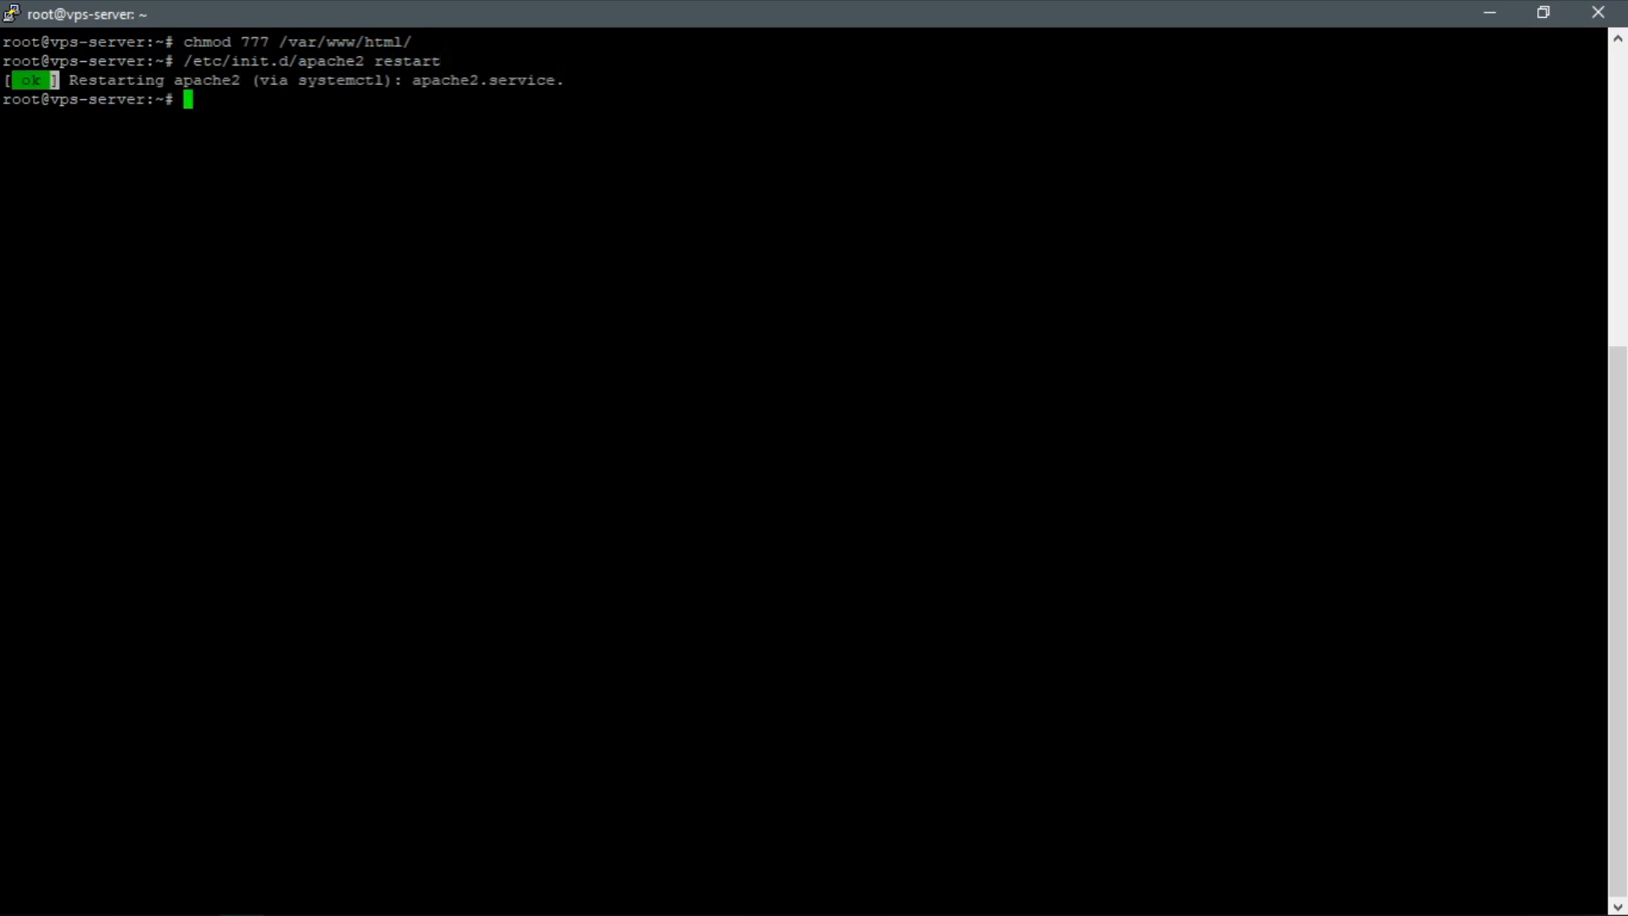
Switch to Chrome and reload the website at 34.101.101.168 in the Apache default page's tab.
{"action": "left_click", "coordinate": [1493, 18]}
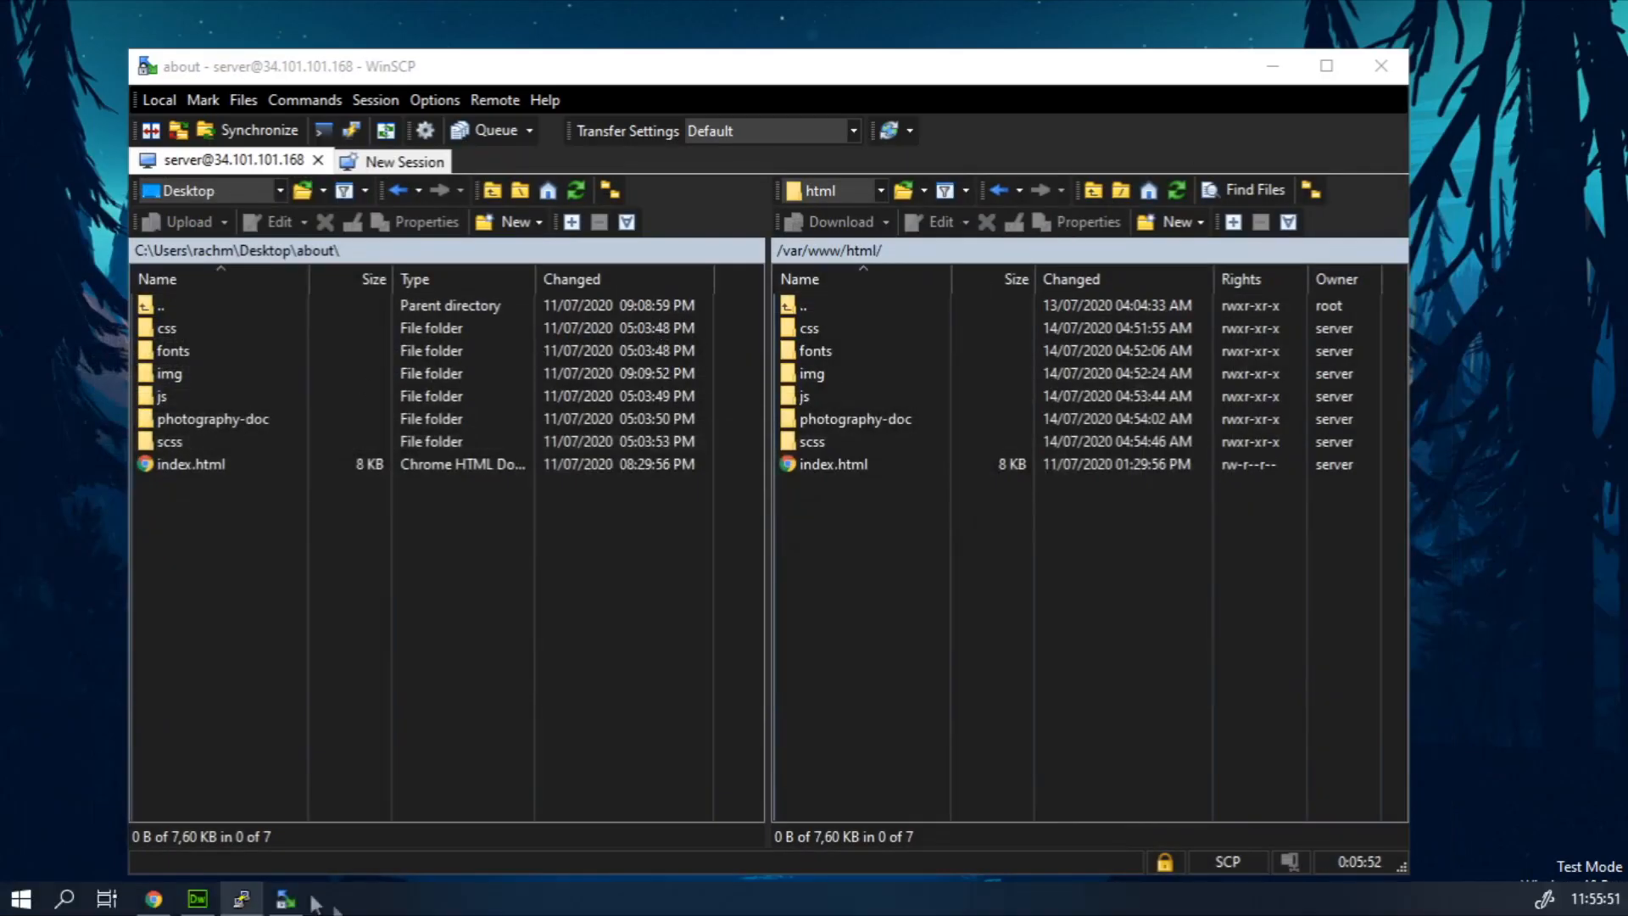
{"action": "left_click", "coordinate": [153, 898]}
{"action": "left_click", "coordinate": [153, 20]}
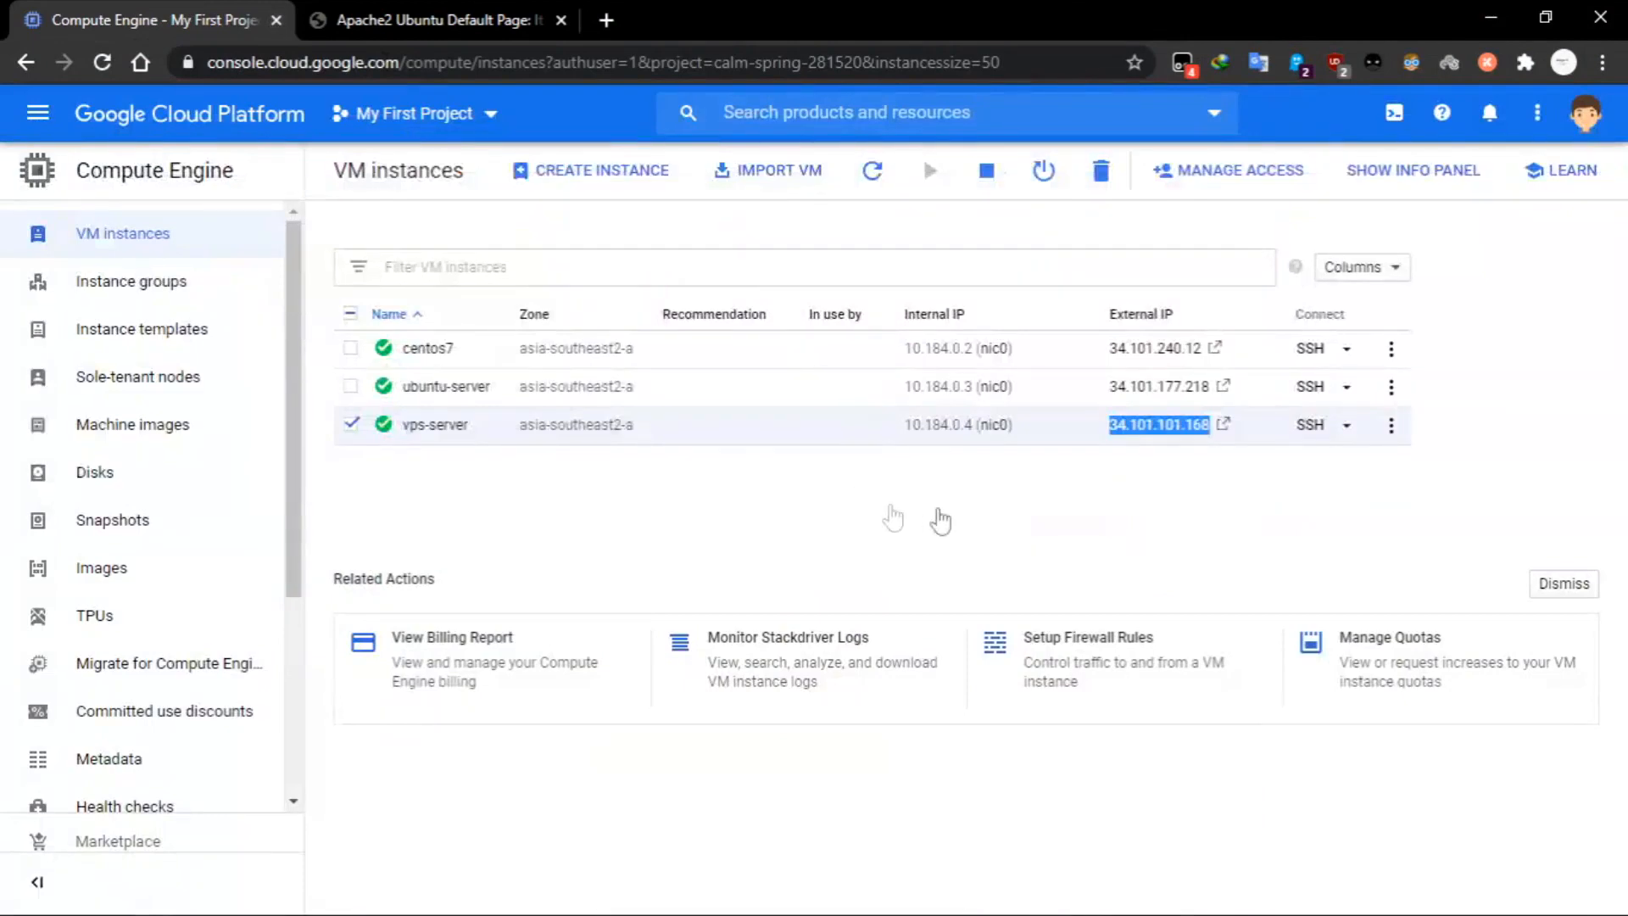
{"action": "left_click", "coordinate": [1146, 435]}
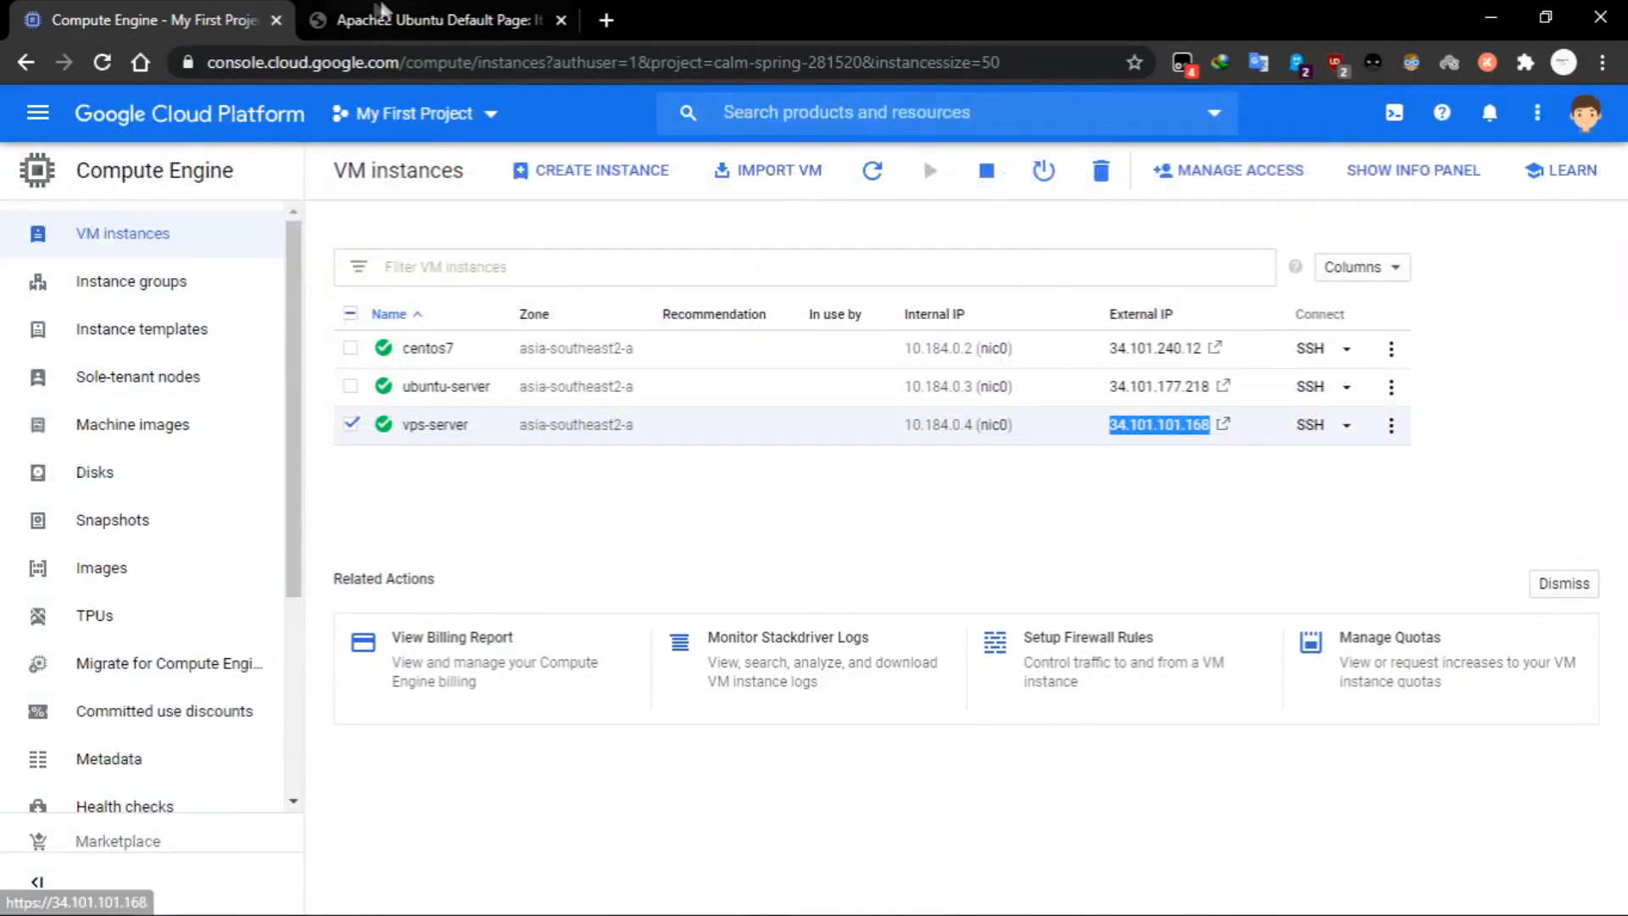
{"action": "left_click", "coordinate": [278, 61]}
{"action": "key", "text": "Return"}
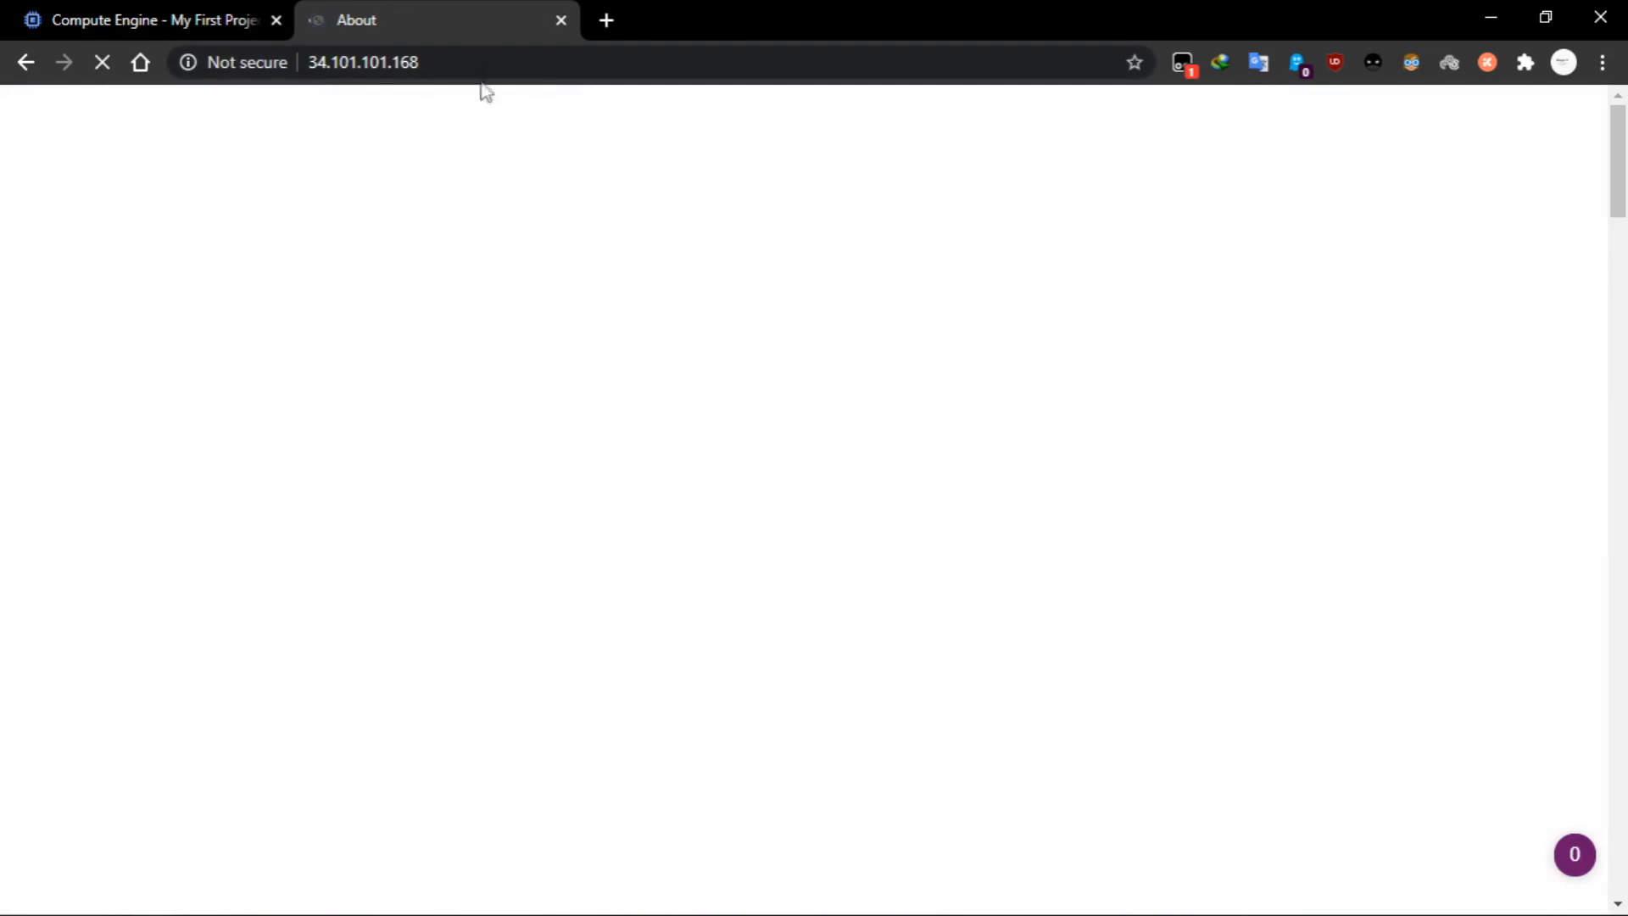
{"action": "left_click_drag", "start_coordinate": [465, 67], "coordinate": [427, 69]}
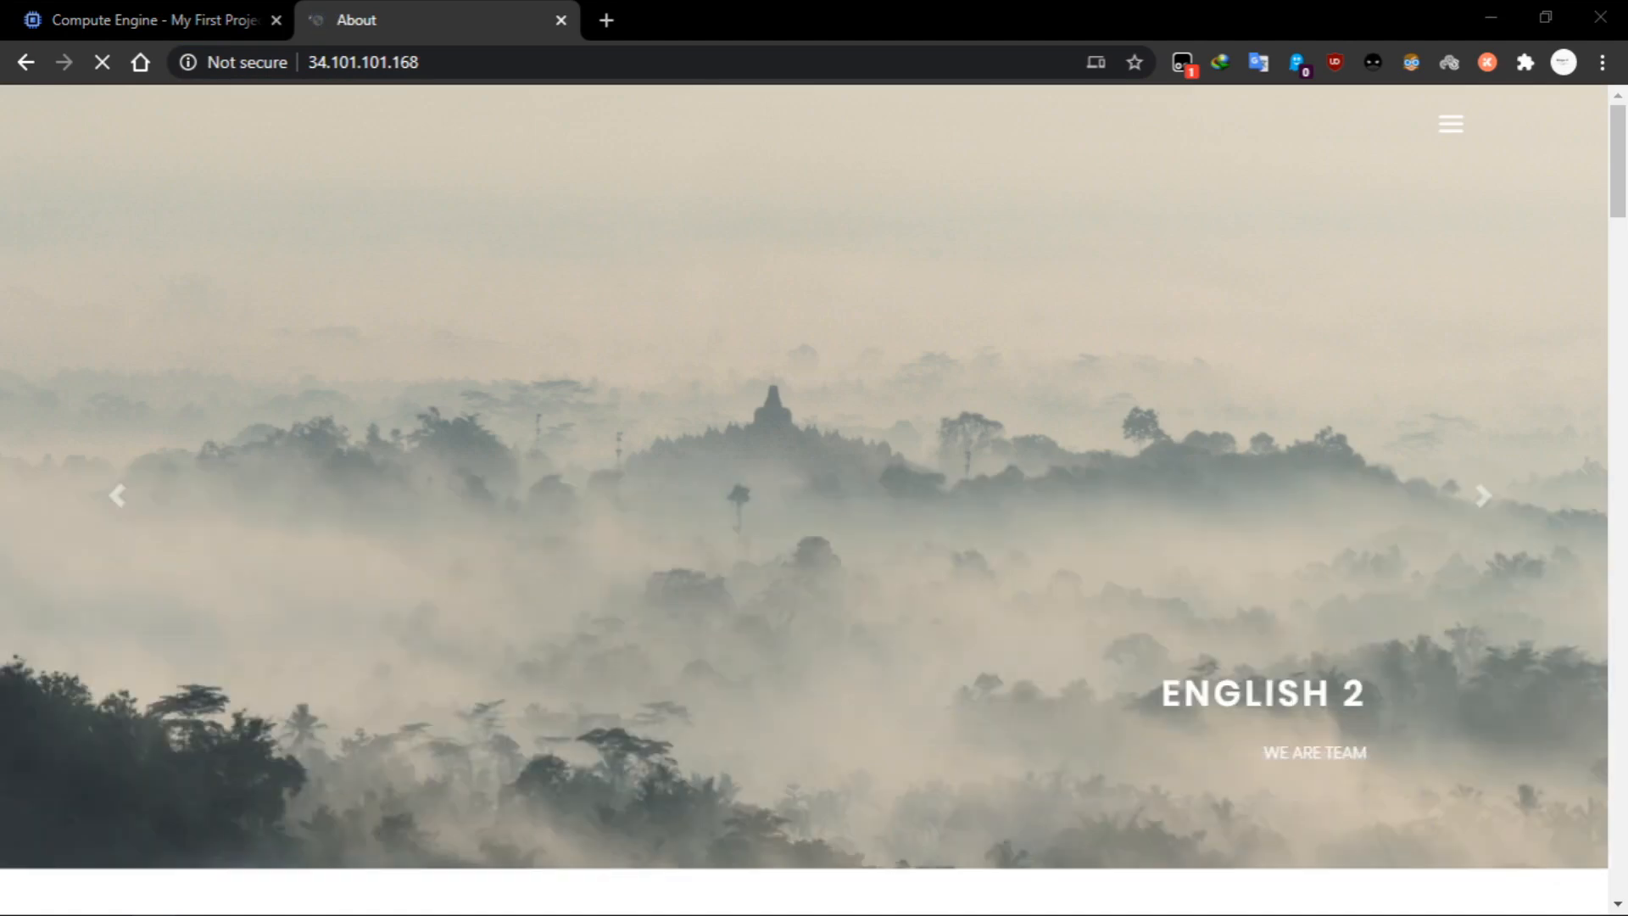
Expand the website's navigation menu and look through the uploaded page's team sections.
{"action": "left_click", "coordinate": [1451, 124]}
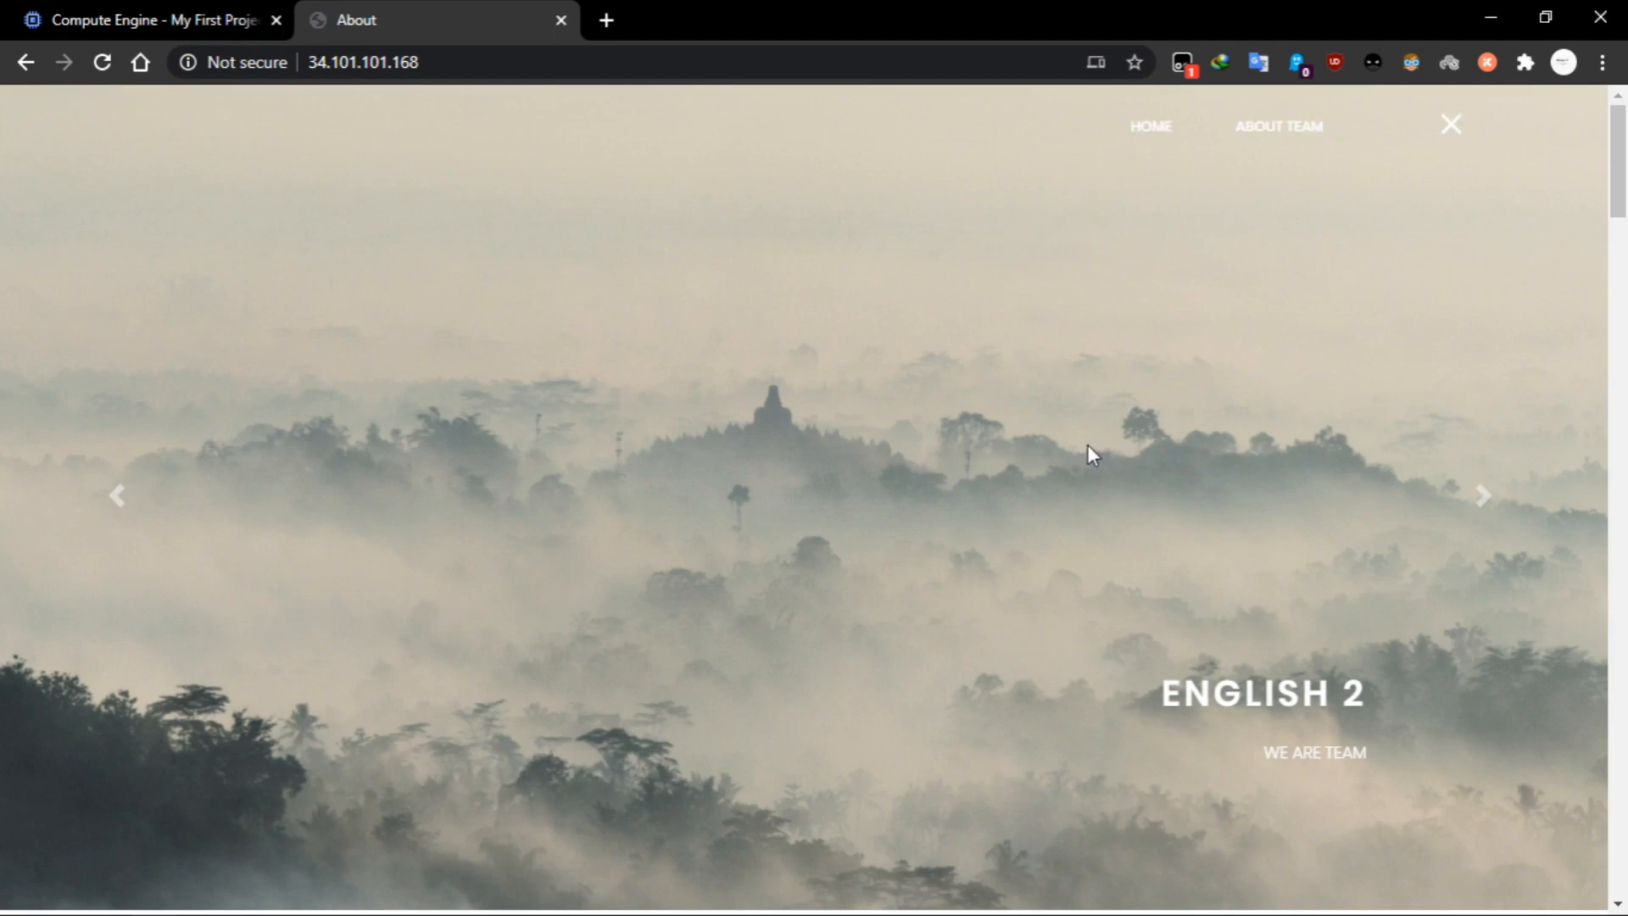
{"action": "scroll", "coordinate": [1087, 444], "scroll_direction": "down", "scroll_amount": 10}
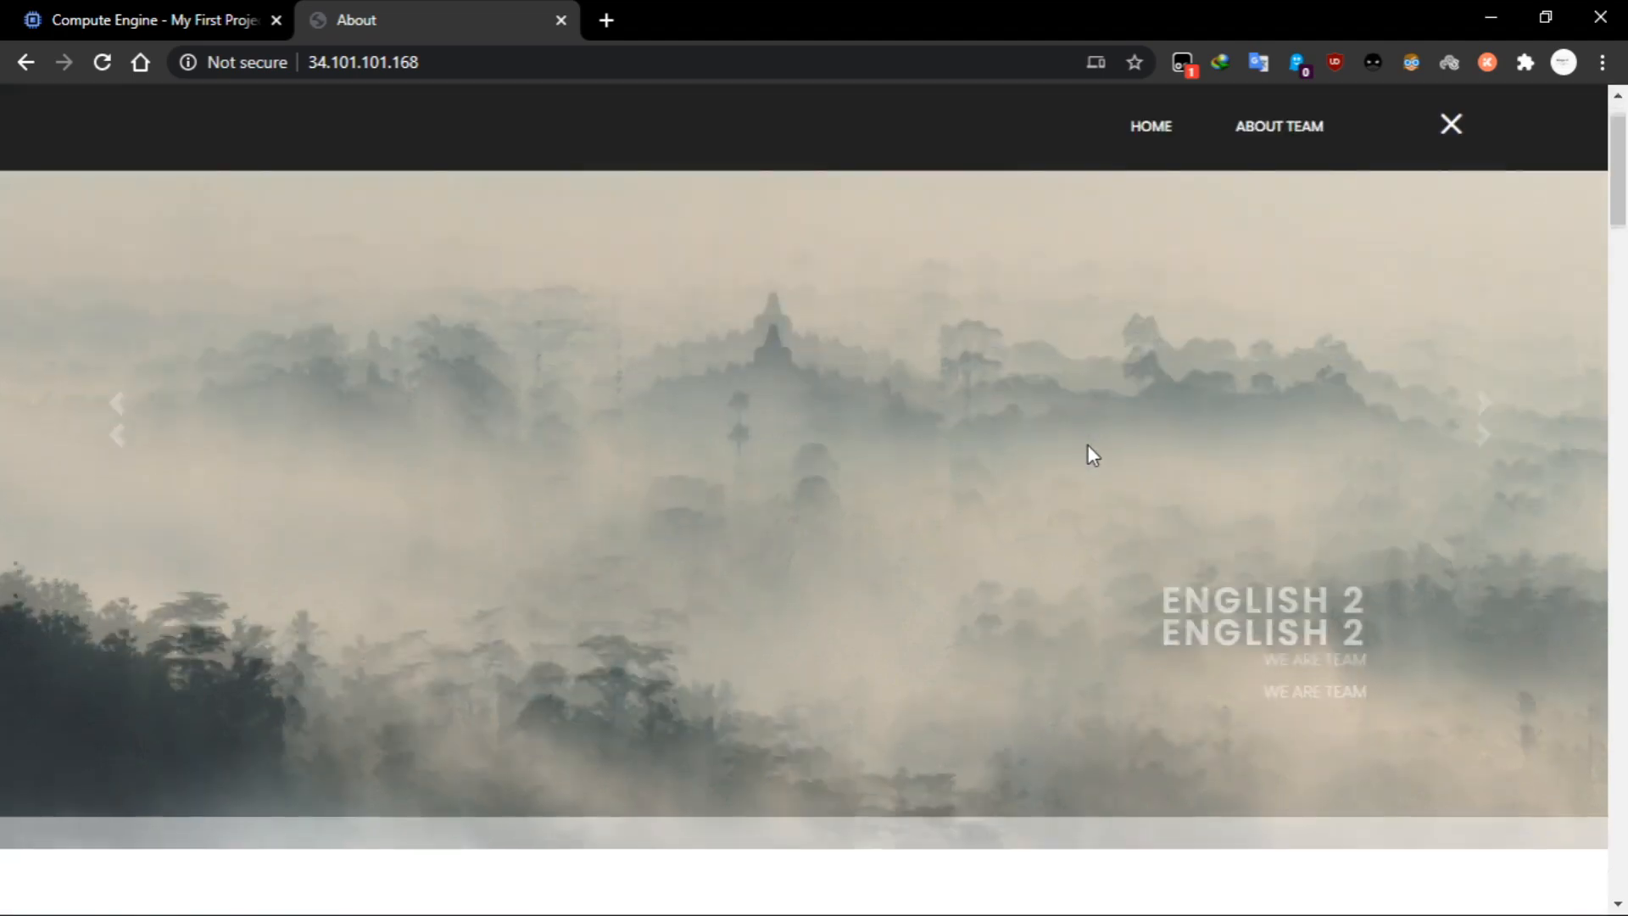
{"action": "scroll", "coordinate": [1278, 481], "scroll_direction": "down", "scroll_amount": 10}
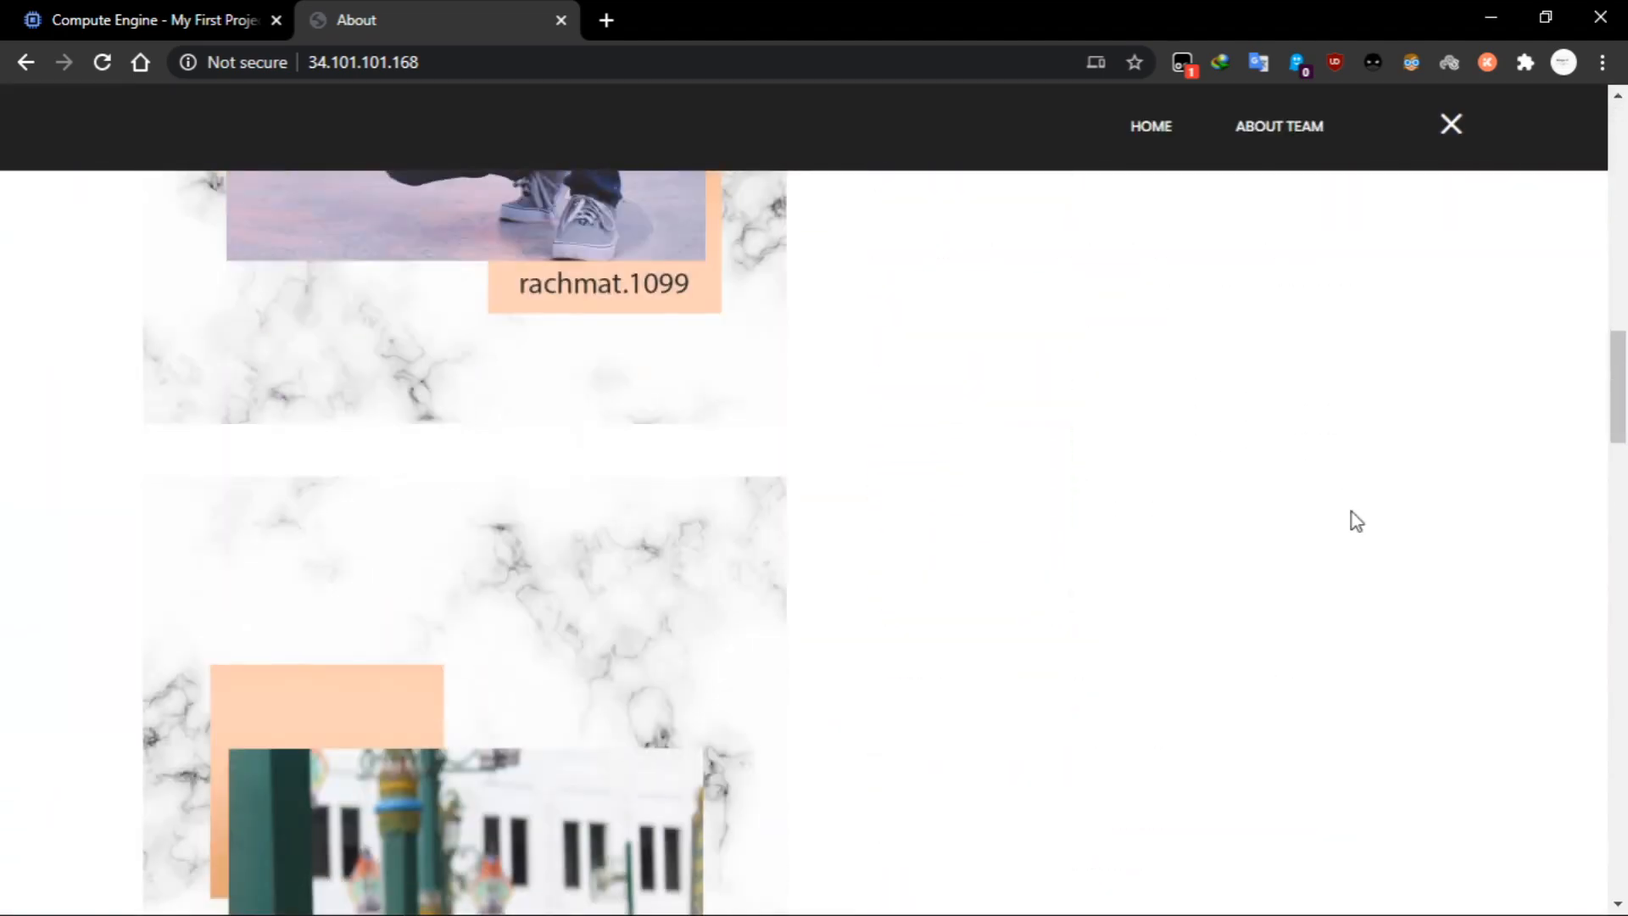
{"action": "scroll", "coordinate": [1371, 547], "scroll_direction": "down", "scroll_amount": 10}
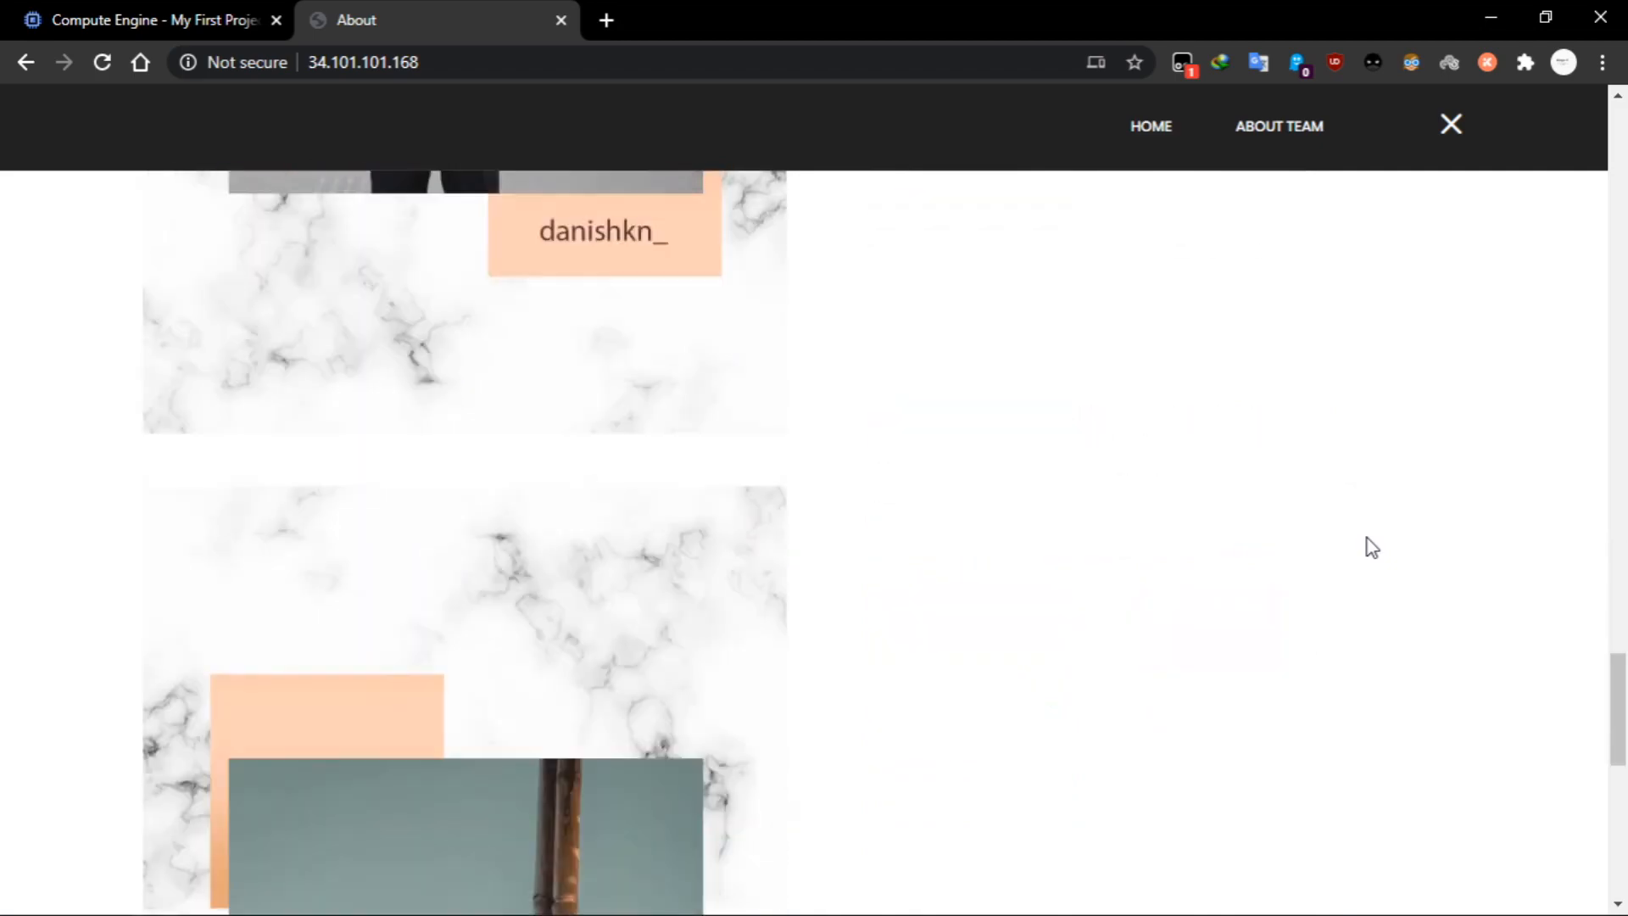
{"action": "scroll", "coordinate": [1375, 550], "scroll_direction": "up", "scroll_amount": 20}
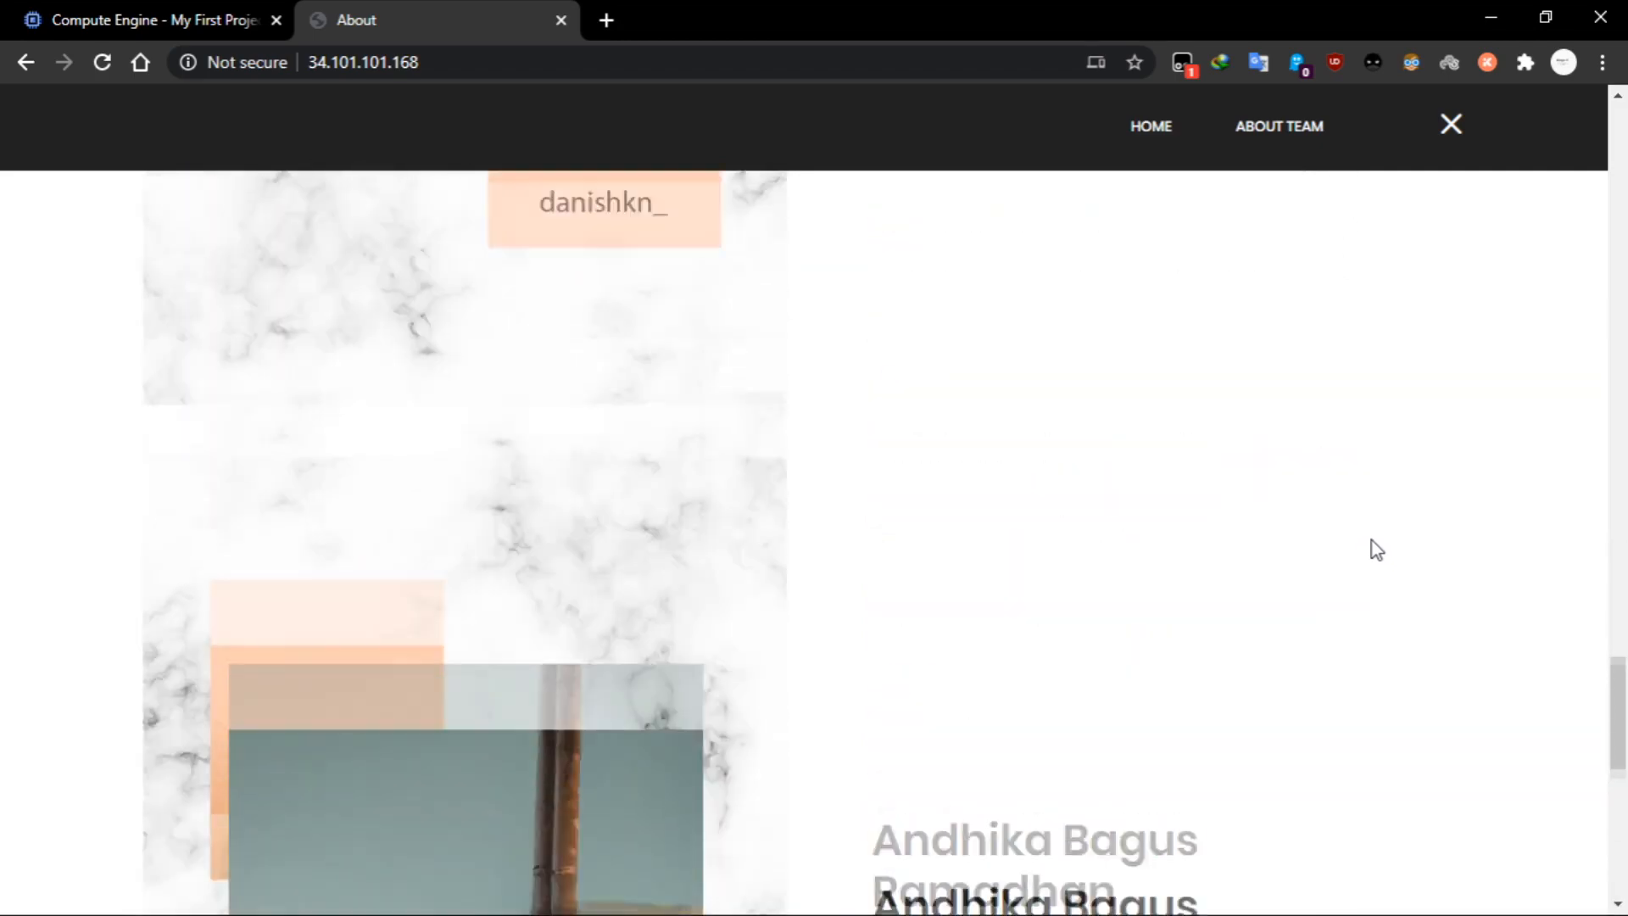